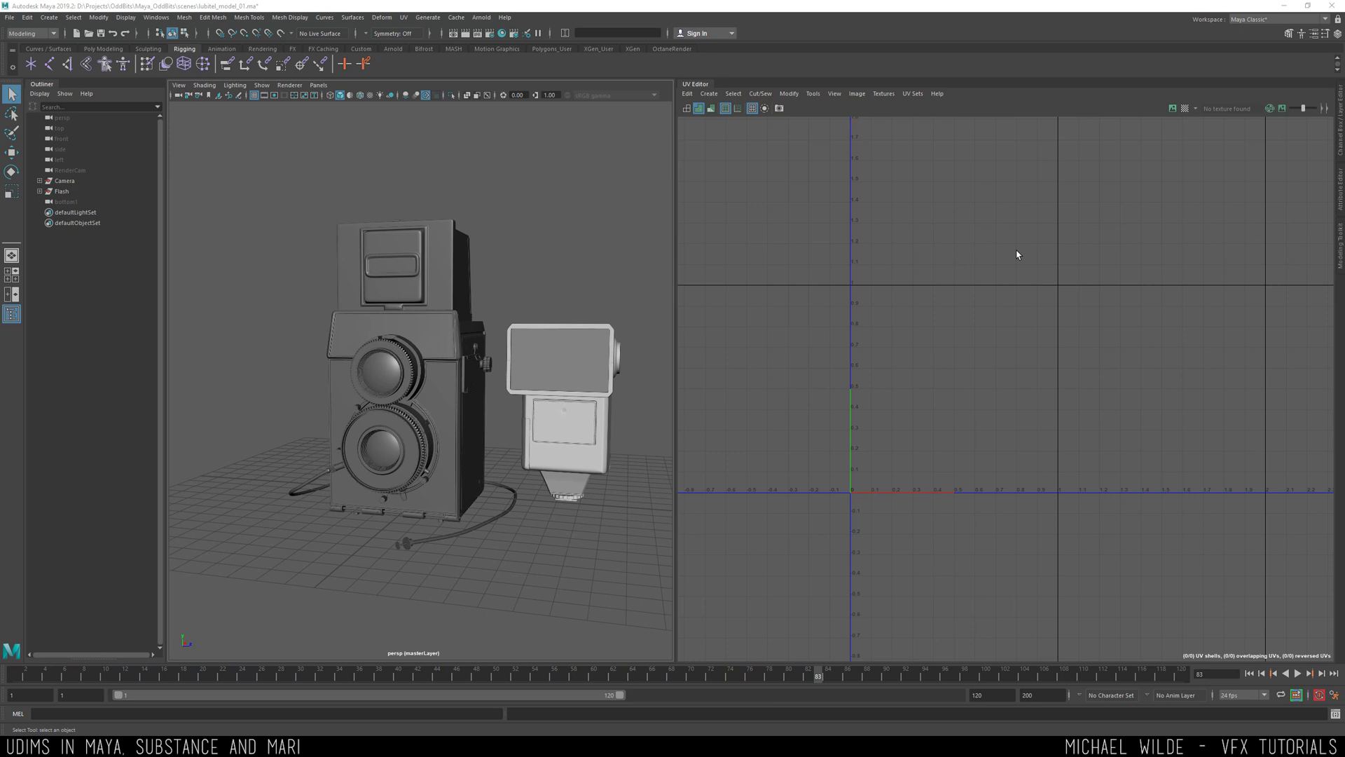
- Select all parts of the camera and flash models to load their UVs, and widen the UV Editor
{"action": "left_click_drag", "start_coordinate": [452, 239], "coordinate": [267, 162], "text": "alt"}
{"action": "left_click_drag", "start_coordinate": [402, 208], "coordinate": [655, 613], "text": "alt"}
{"action": "left_click_drag", "start_coordinate": [291, 269], "coordinate": [344, 253], "text": "alt"}
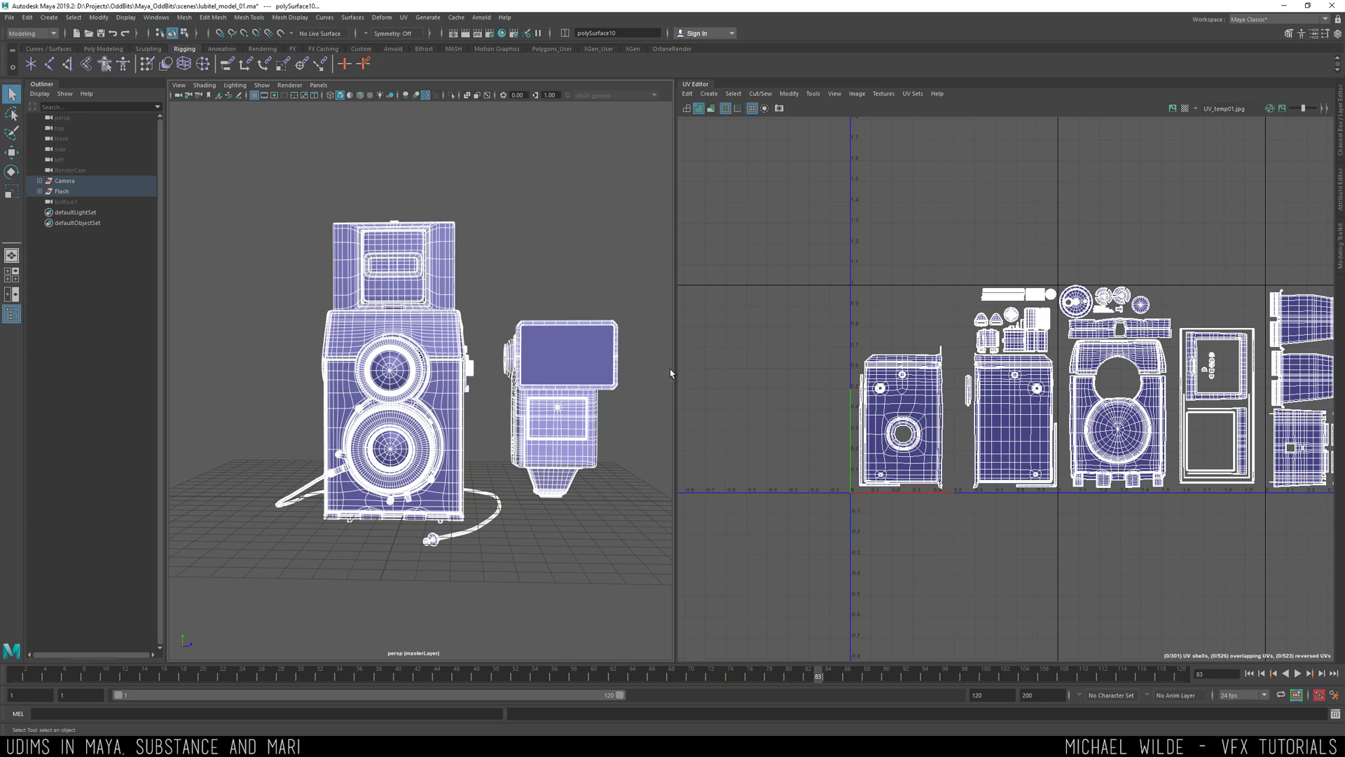
{"action": "left_click_drag", "start_coordinate": [675, 372], "coordinate": [622, 372]}
{"action": "scroll", "coordinate": [922, 332], "scroll_direction": "up", "scroll_amount": 2}
{"action": "middle_click_drag", "start_coordinate": [923, 332], "coordinate": [910, 341], "text": "alt"}
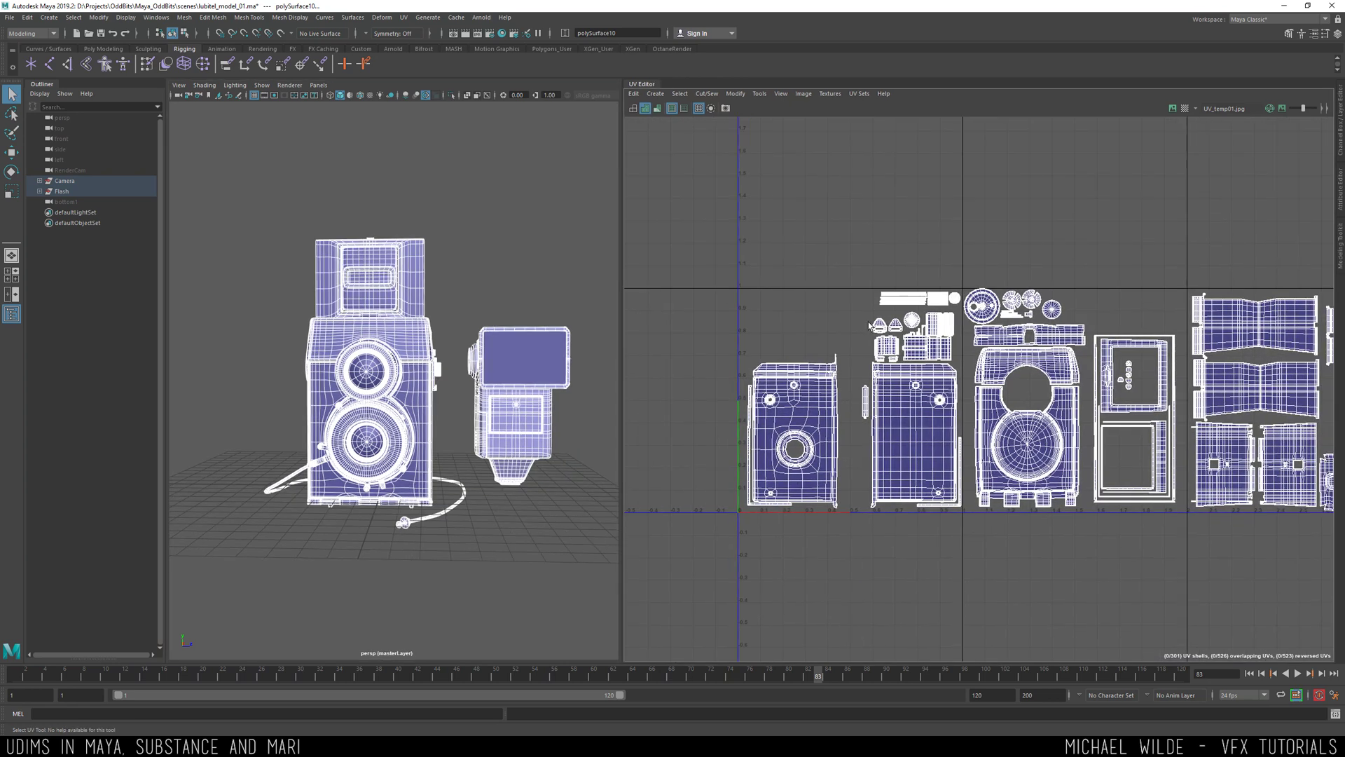
- Examine how the selected models' UV shells are spread along the row of UDIM tiles within the full grid
{"action": "middle_click_drag", "start_coordinate": [776, 305], "coordinate": [843, 303], "text": "alt"}
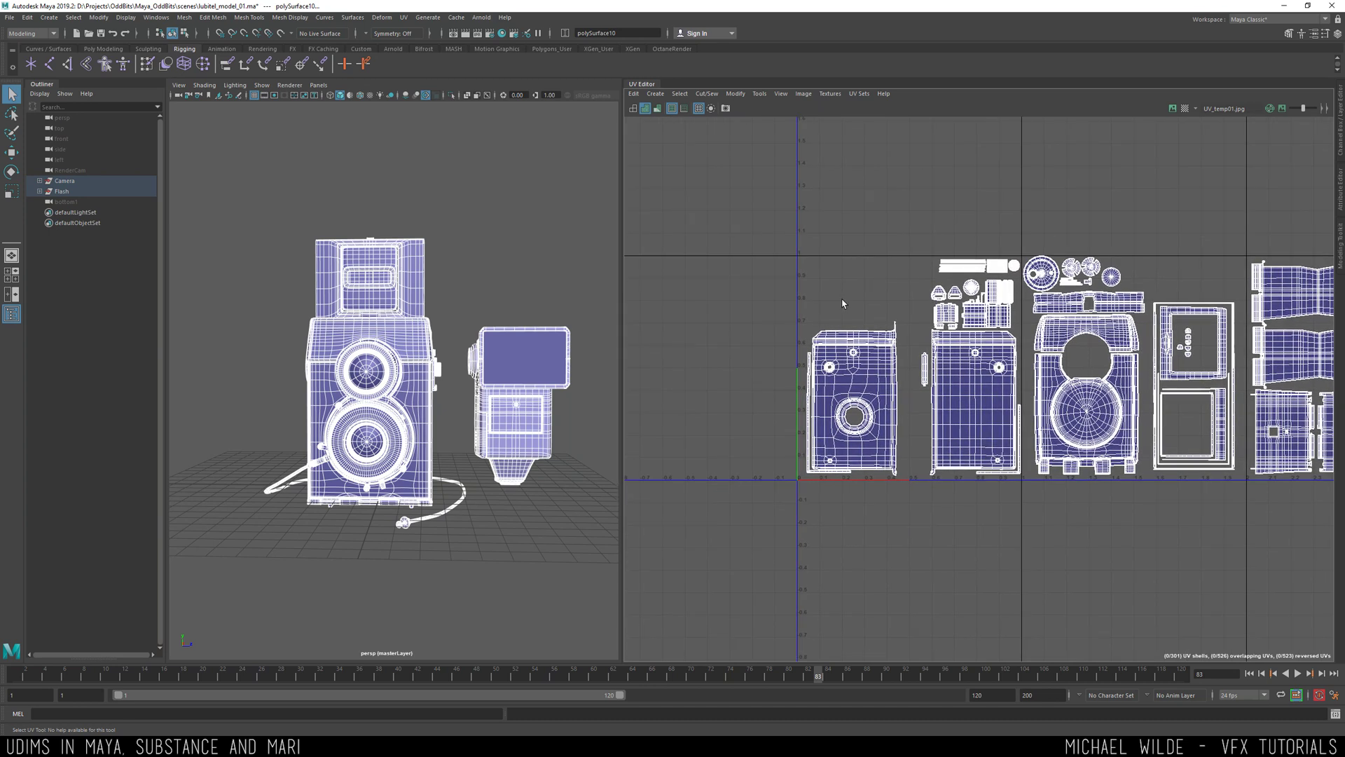
{"action": "scroll", "coordinate": [869, 289], "scroll_direction": "up", "scroll_amount": 5}
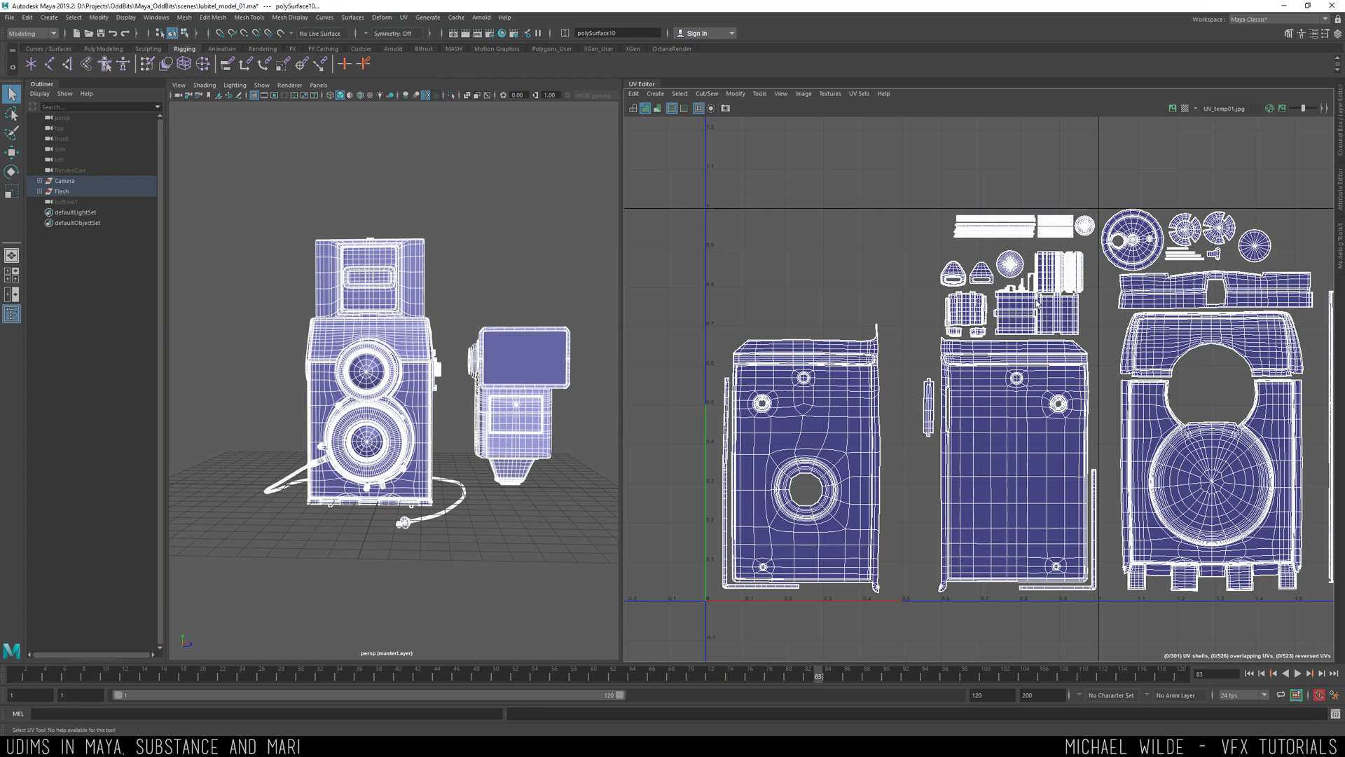
{"action": "scroll", "coordinate": [1037, 303], "scroll_direction": "down", "scroll_amount": 5}
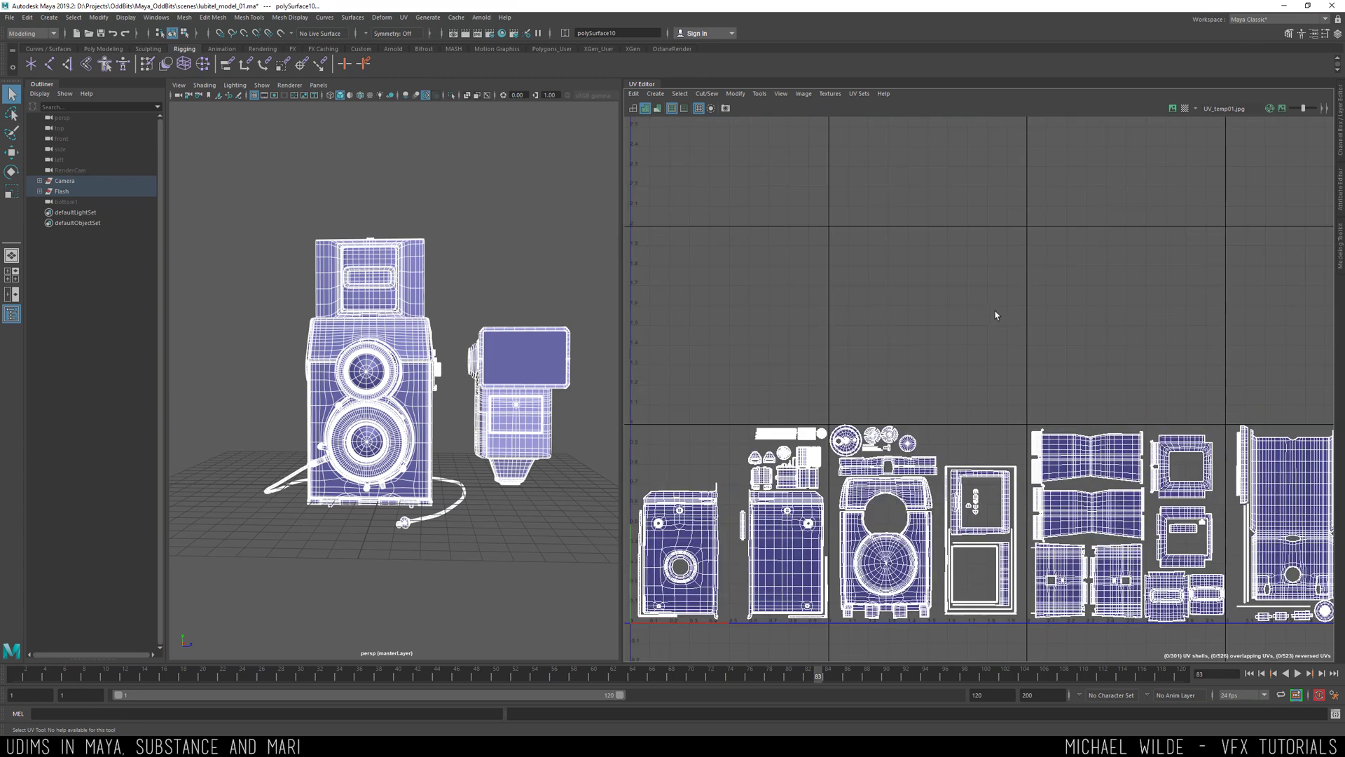
{"action": "scroll", "coordinate": [1009, 295], "scroll_direction": "down", "scroll_amount": 5}
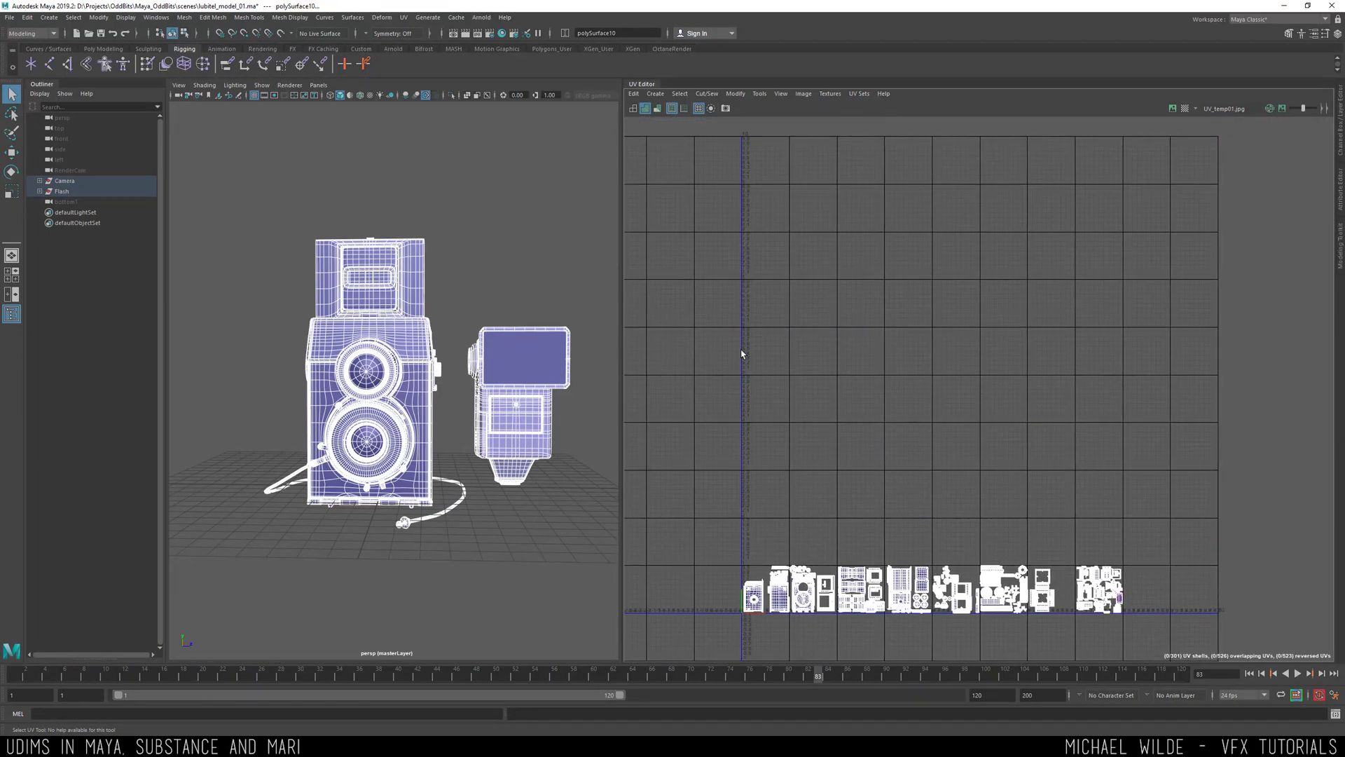
{"action": "left_click", "coordinate": [404, 17]}
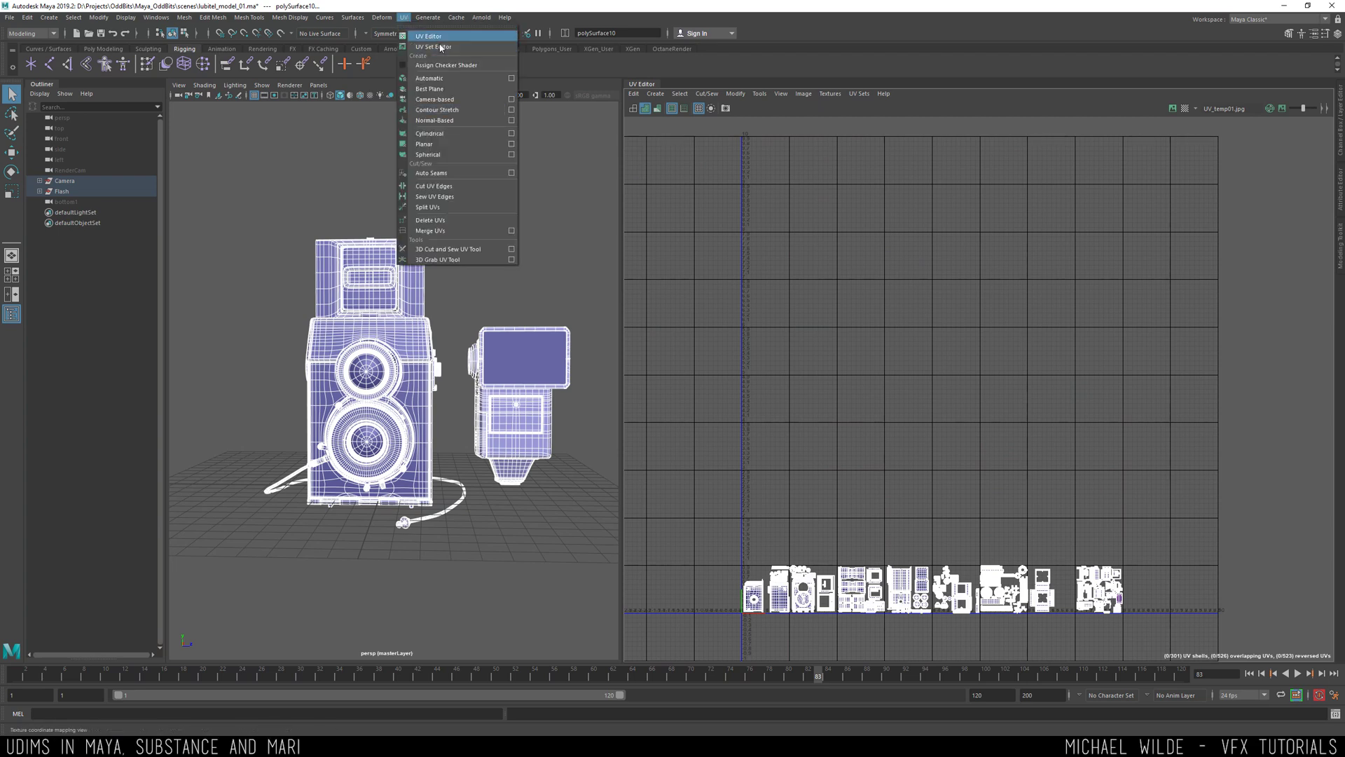
{"action": "left_click", "coordinate": [852, 459]}
{"action": "scroll", "coordinate": [931, 430], "scroll_direction": "up", "scroll_amount": 5}
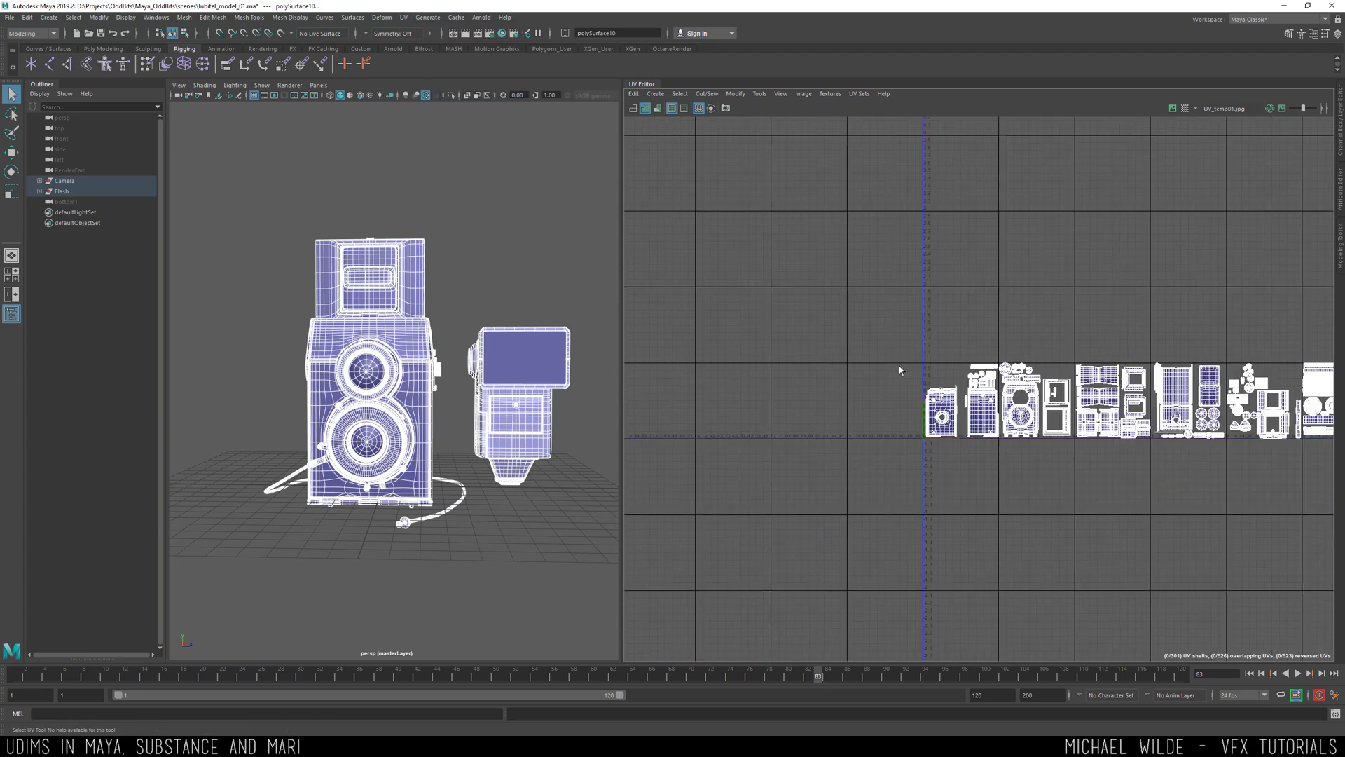
{"action": "scroll", "coordinate": [899, 396], "scroll_direction": "up", "scroll_amount": 6}
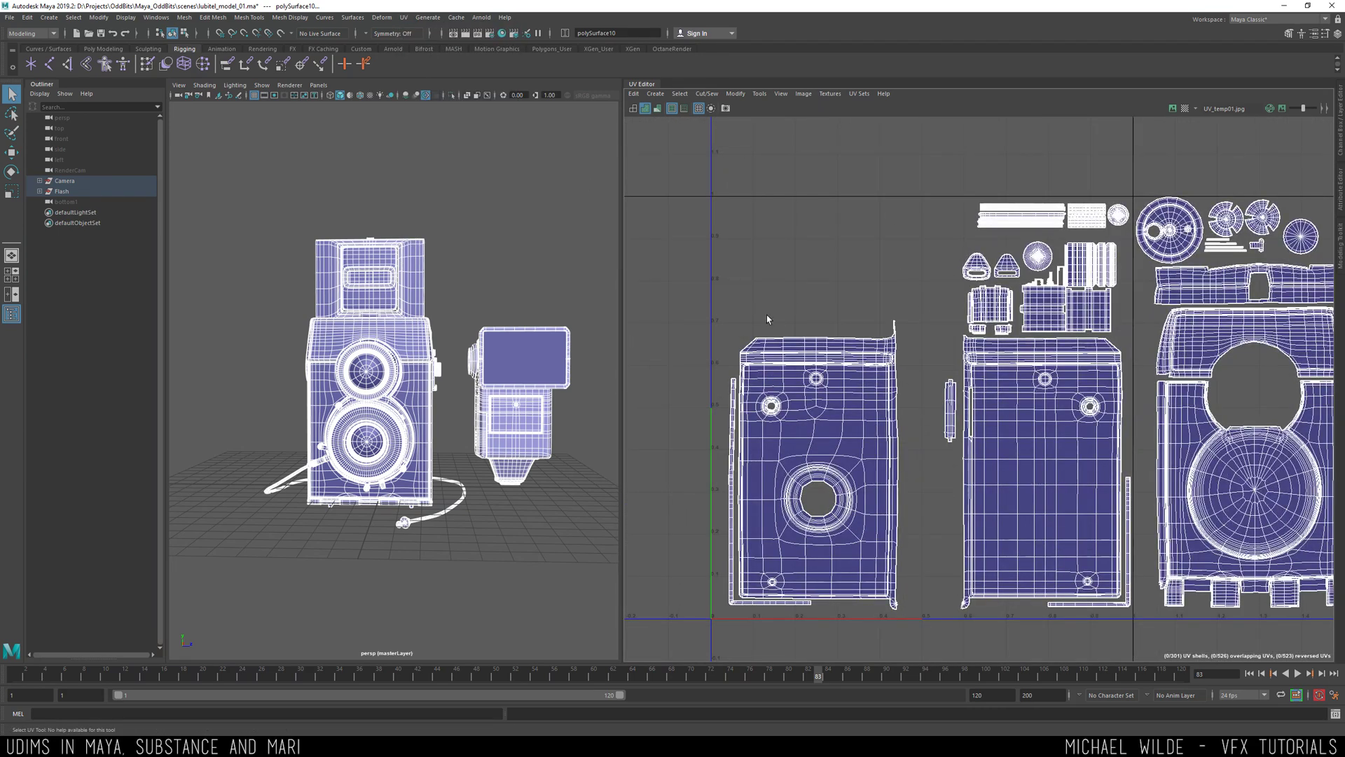
{"action": "scroll", "coordinate": [917, 403], "scroll_direction": "down", "scroll_amount": 10}
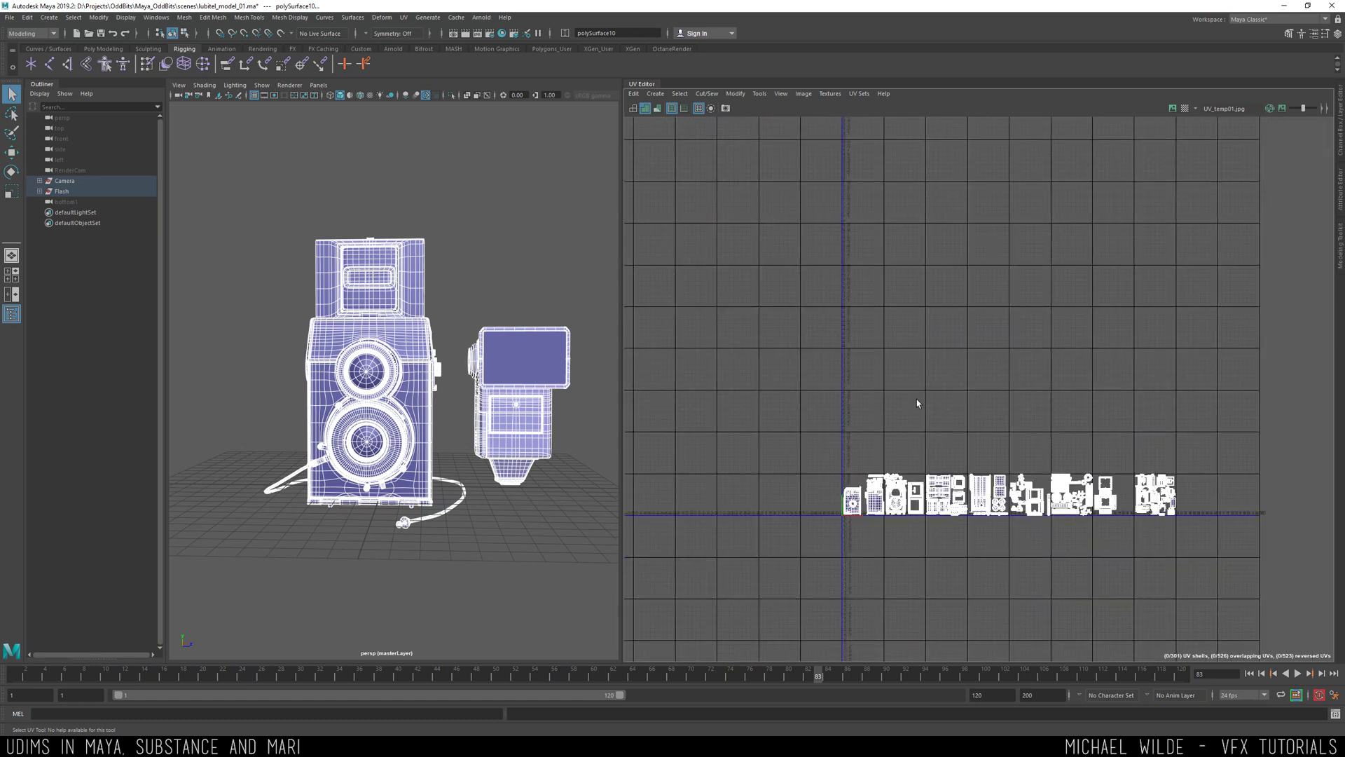
{"action": "scroll", "coordinate": [917, 403], "scroll_direction": "down", "scroll_amount": 4}
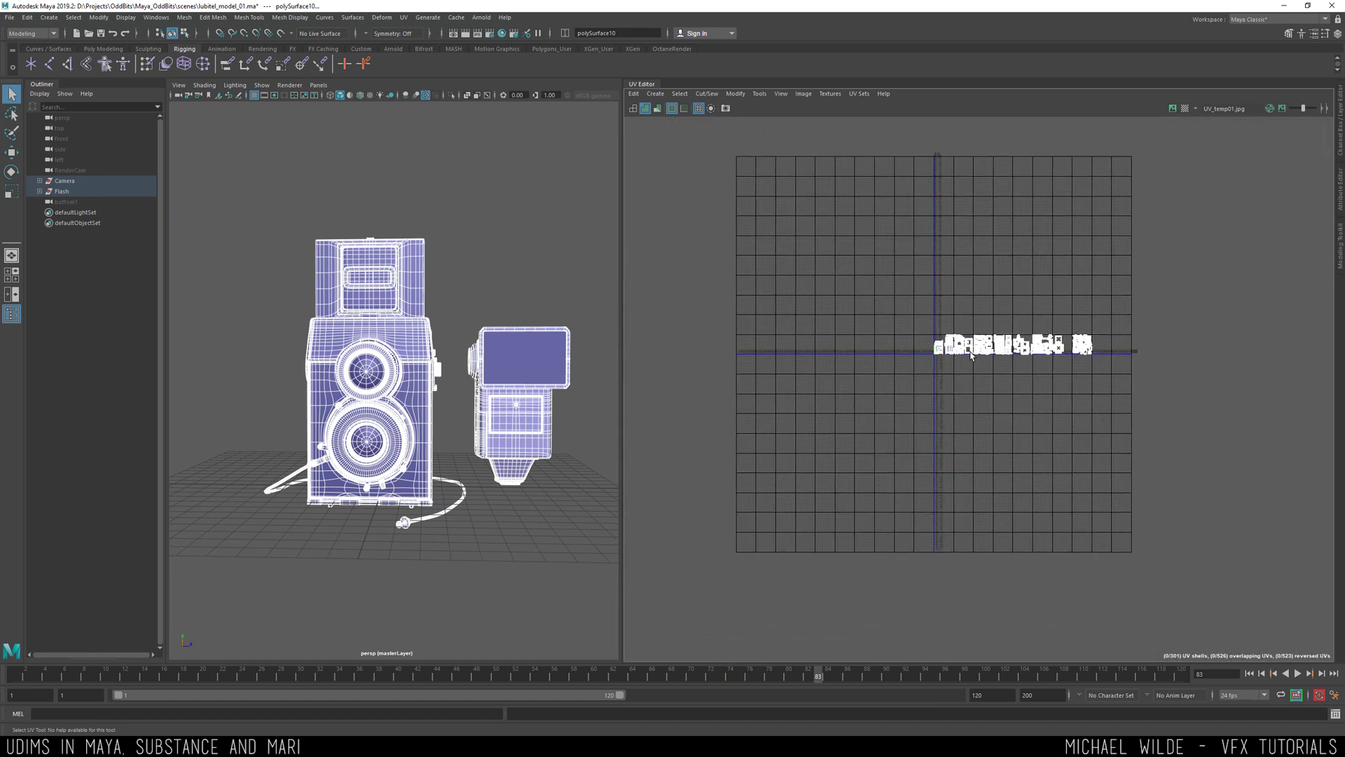
- Inspect the UV shells in the first three tiles and where they sit relative to the tile borders
{"action": "scroll", "coordinate": [970, 356], "scroll_direction": "up", "scroll_amount": 6}
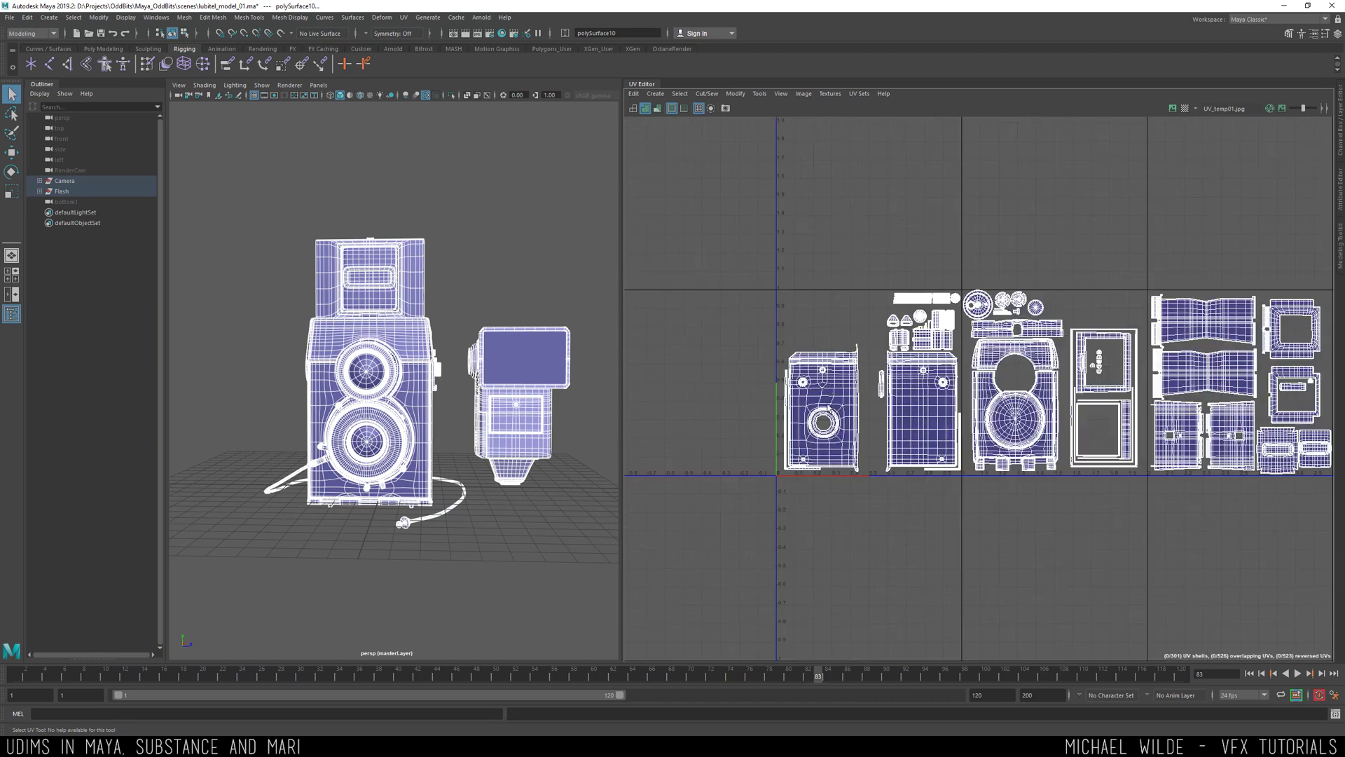
{"action": "scroll", "coordinate": [830, 387], "scroll_direction": "up", "scroll_amount": 4}
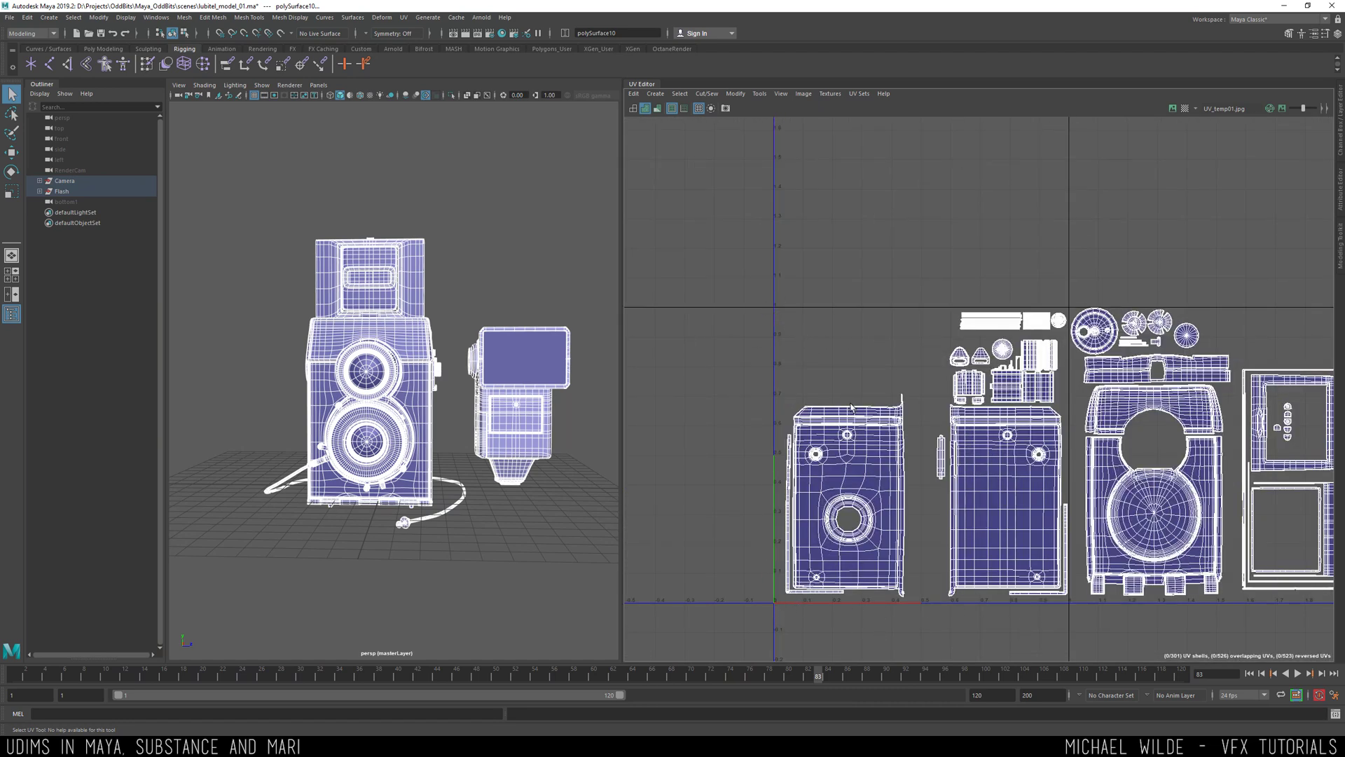
{"action": "middle_click_drag", "start_coordinate": [921, 410], "coordinate": [876, 356], "text": "alt"}
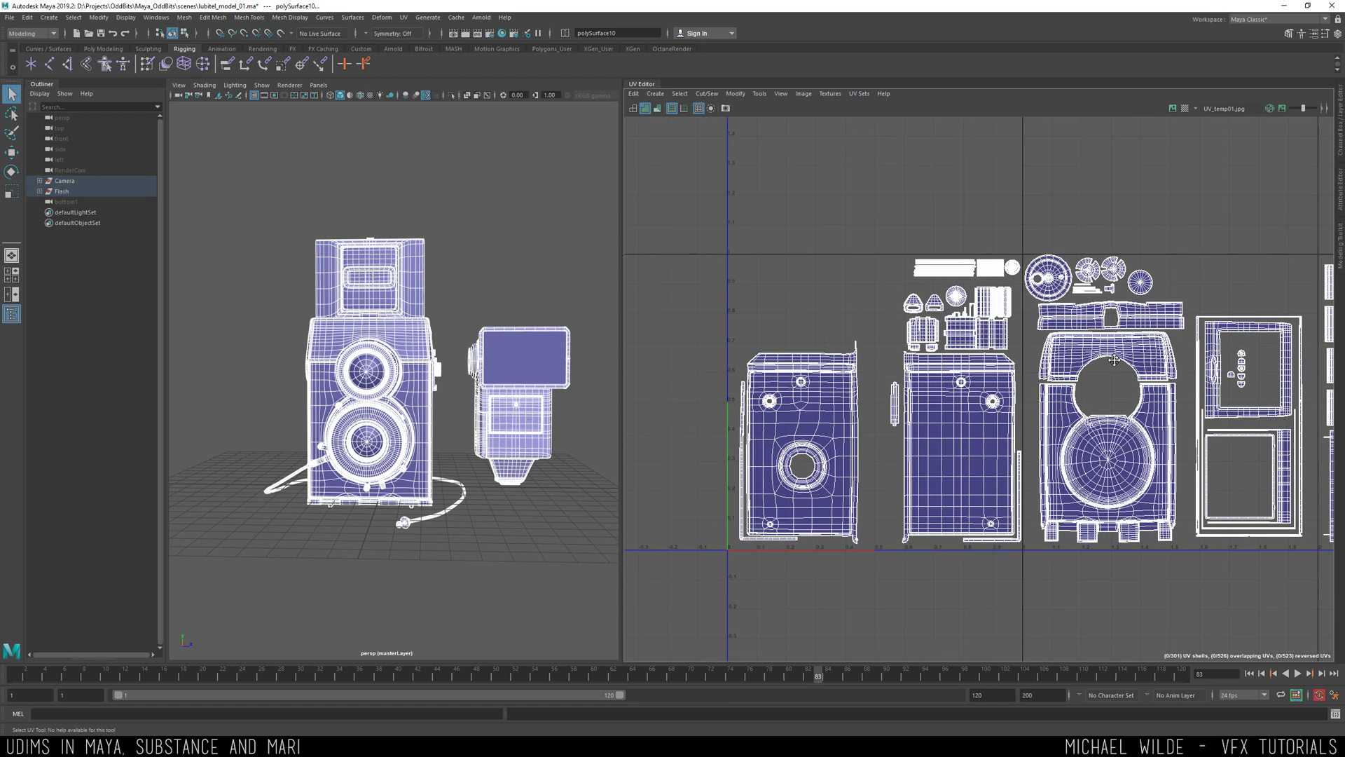
{"action": "middle_click_drag", "start_coordinate": [1052, 364], "coordinate": [891, 411], "text": "alt"}
{"action": "right_click_drag", "start_coordinate": [891, 411], "coordinate": [819, 431], "text": "alt"}
{"action": "middle_click_drag", "start_coordinate": [818, 431], "coordinate": [836, 424], "text": "alt"}
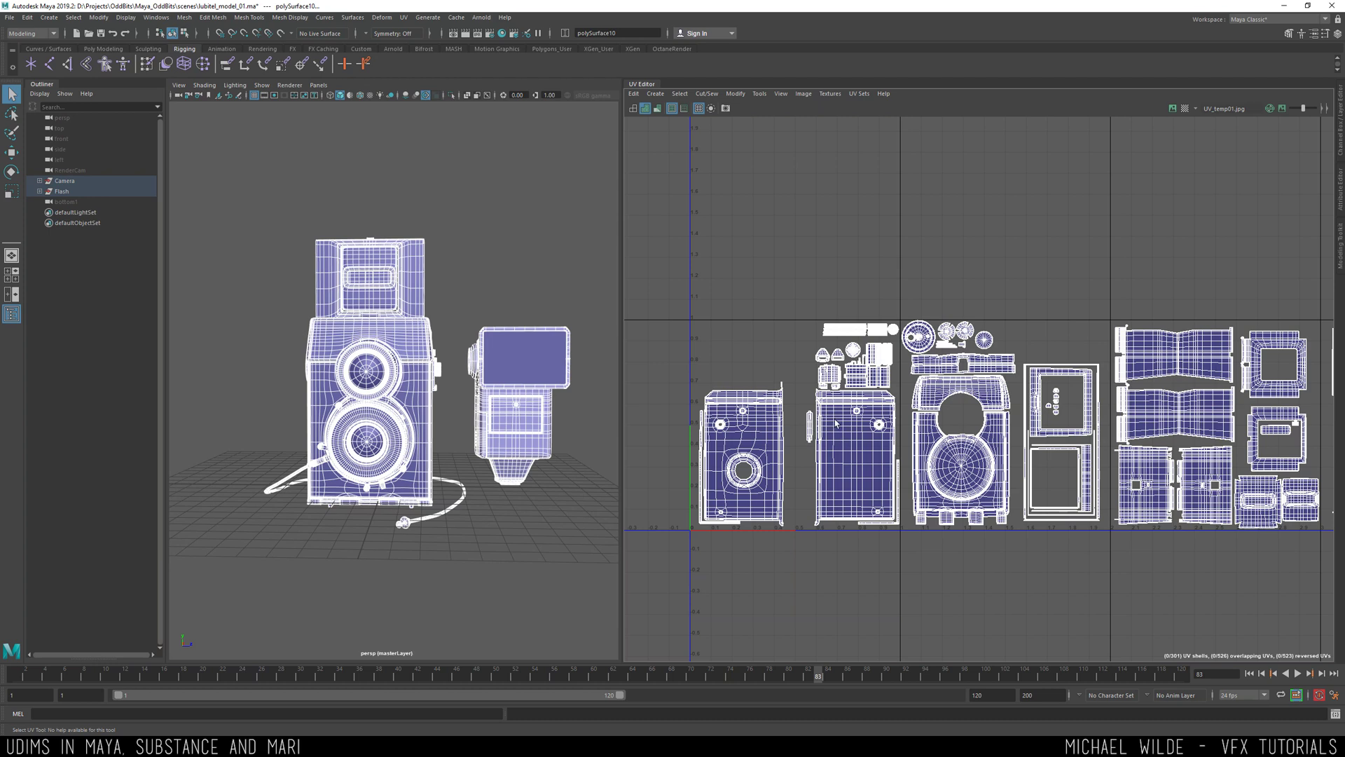
{"action": "middle_click_drag", "start_coordinate": [755, 323], "coordinate": [803, 307], "text": "alt"}
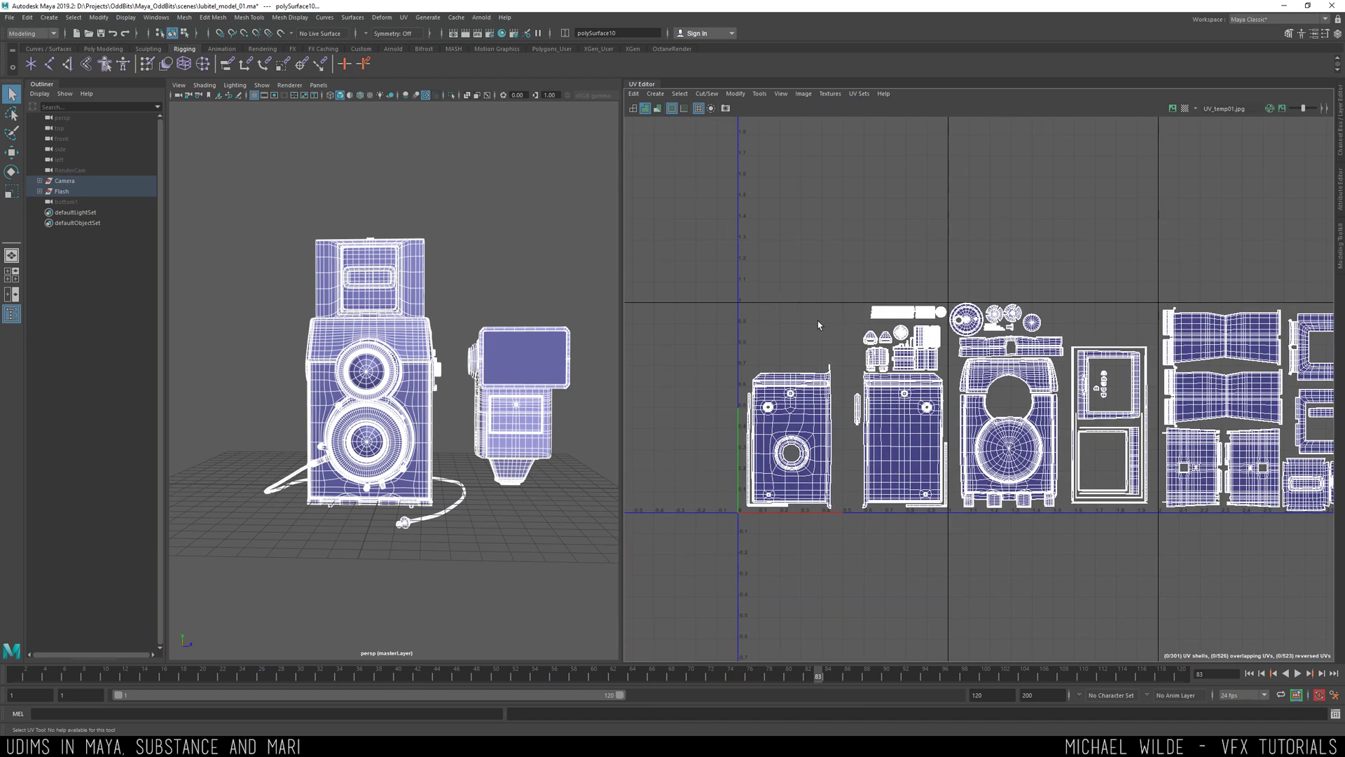
{"action": "right_click_drag", "start_coordinate": [769, 314], "coordinate": [913, 407], "text": "alt"}
{"action": "middle_click_drag", "start_coordinate": [913, 405], "coordinate": [853, 352], "text": "alt"}
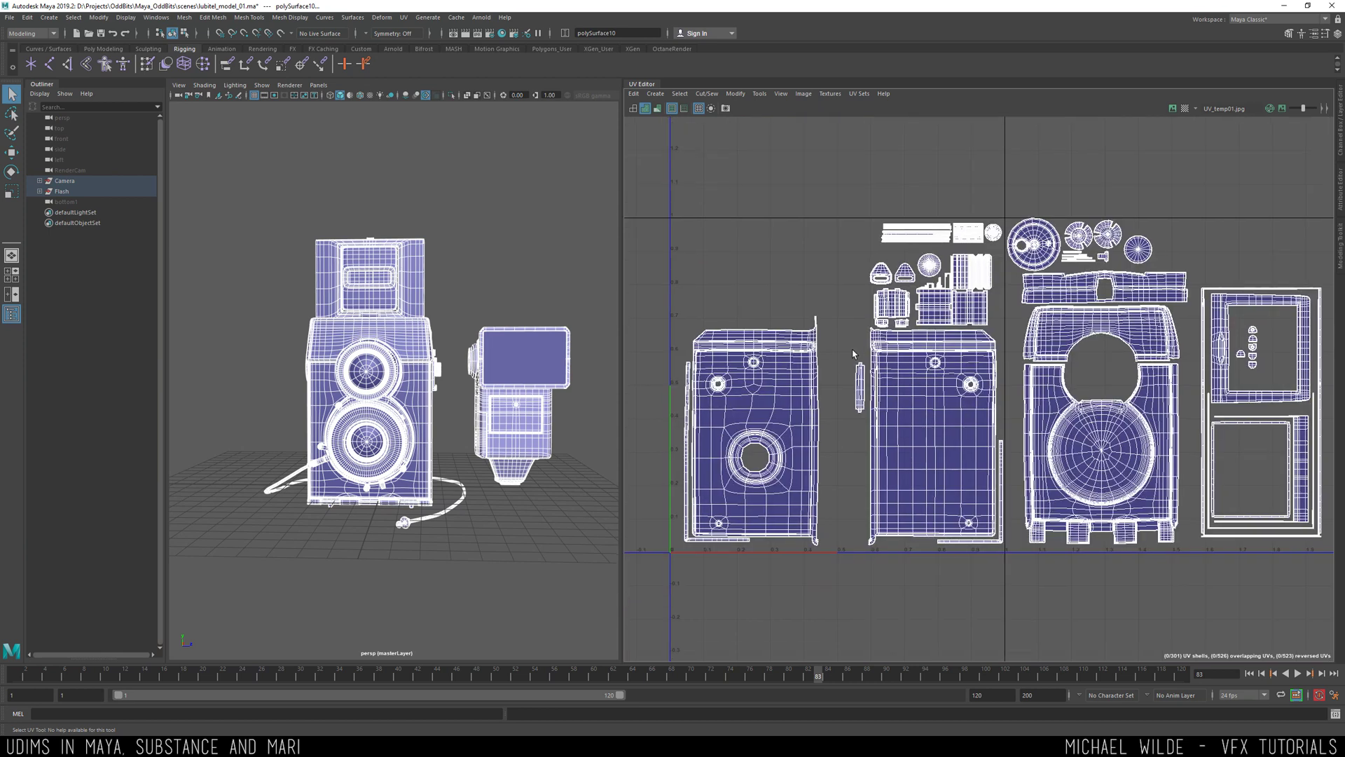
{"action": "right_click_drag", "start_coordinate": [1055, 377], "coordinate": [1105, 374]}
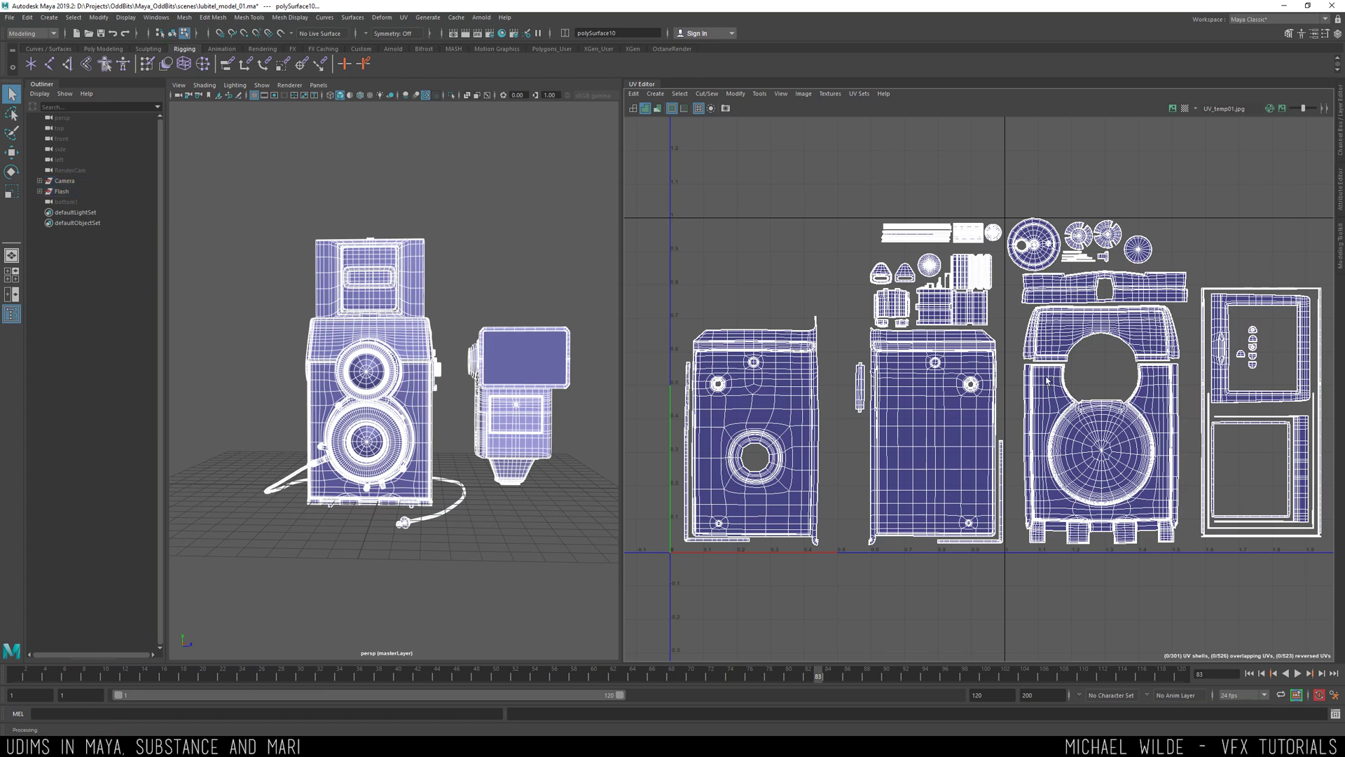
- Try moving the camera's front body UV shell from the second tile into the first, over the panel shell with the round hole
{"action": "left_click", "coordinate": [1104, 472]}
{"action": "key", "text": "w"}
{"action": "left_click_drag", "start_coordinate": [1101, 456], "coordinate": [764, 307]}
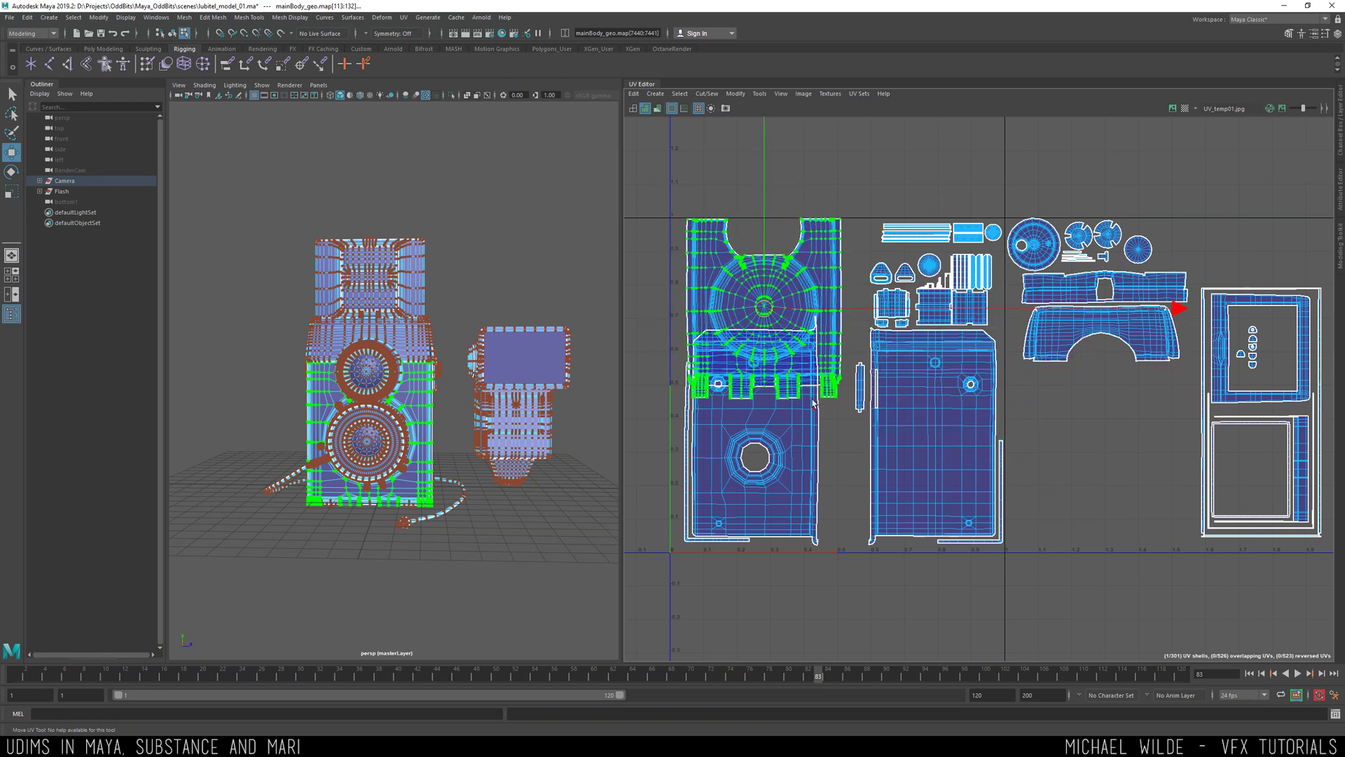
{"action": "key", "text": "ctrl+z"}
{"action": "key", "text": "ctrl+z"}
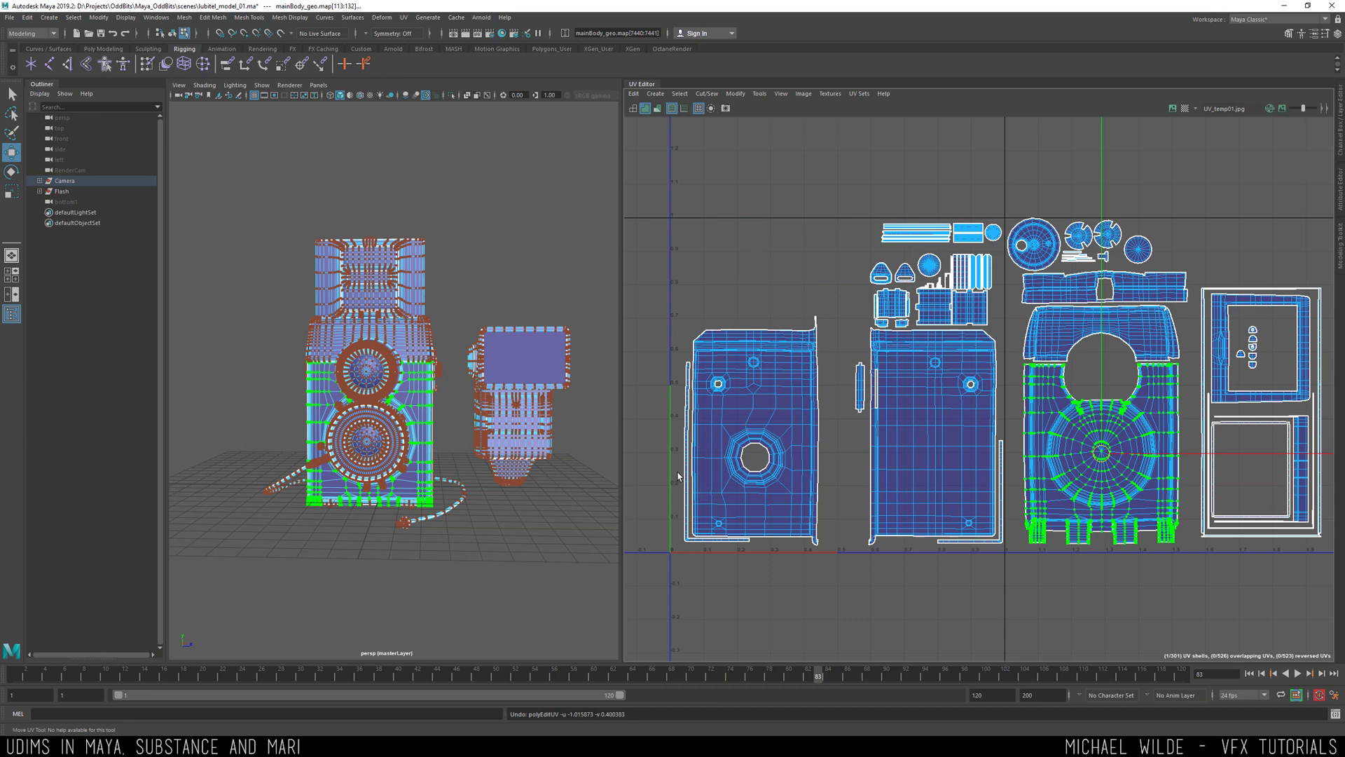
{"action": "left_click_drag", "start_coordinate": [1074, 446], "coordinate": [765, 317]}
{"action": "key", "text": "ctrl+z"}
- Try once more to overlap the front body shell with the first tile's panel shell, and undo the move
{"action": "middle_click_drag", "start_coordinate": [904, 303], "coordinate": [870, 311], "text": "alt"}
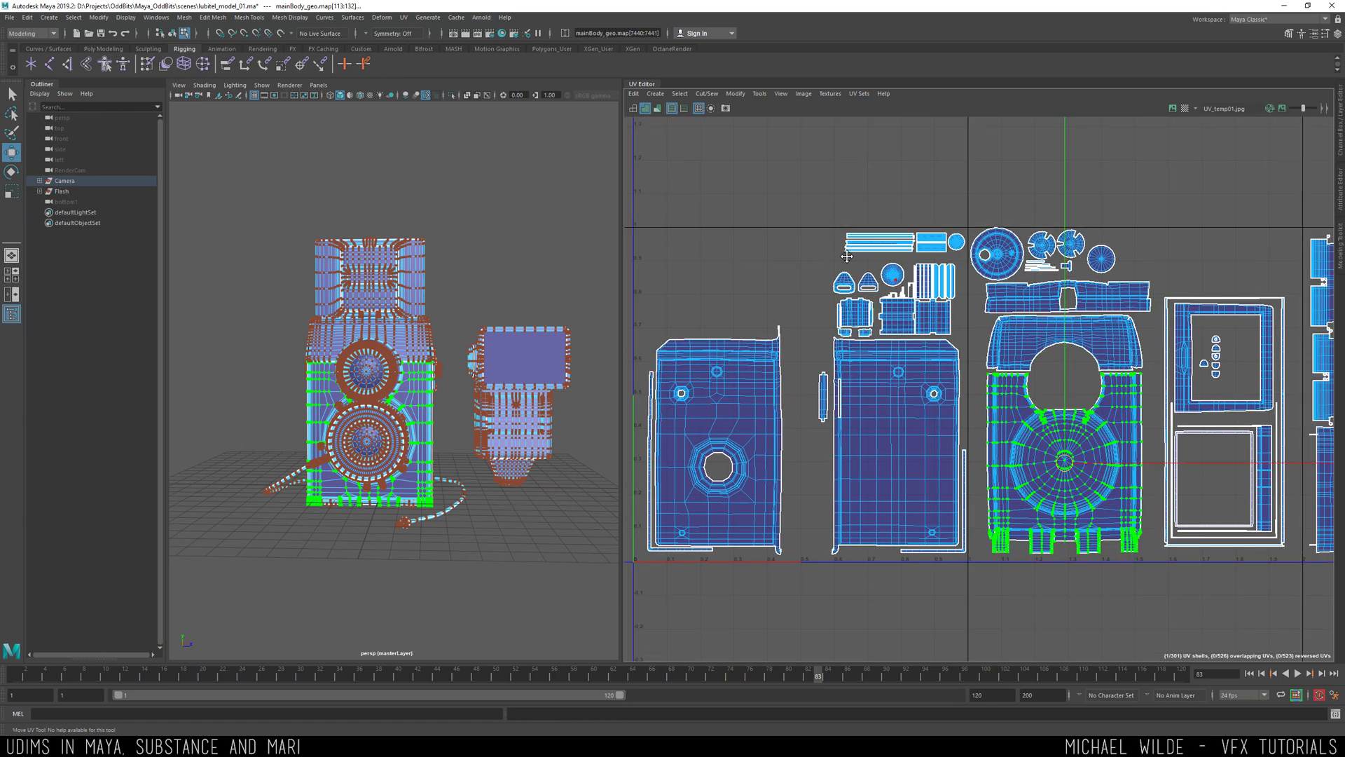
{"action": "middle_click_drag", "start_coordinate": [846, 254], "coordinate": [899, 243], "text": "alt"}
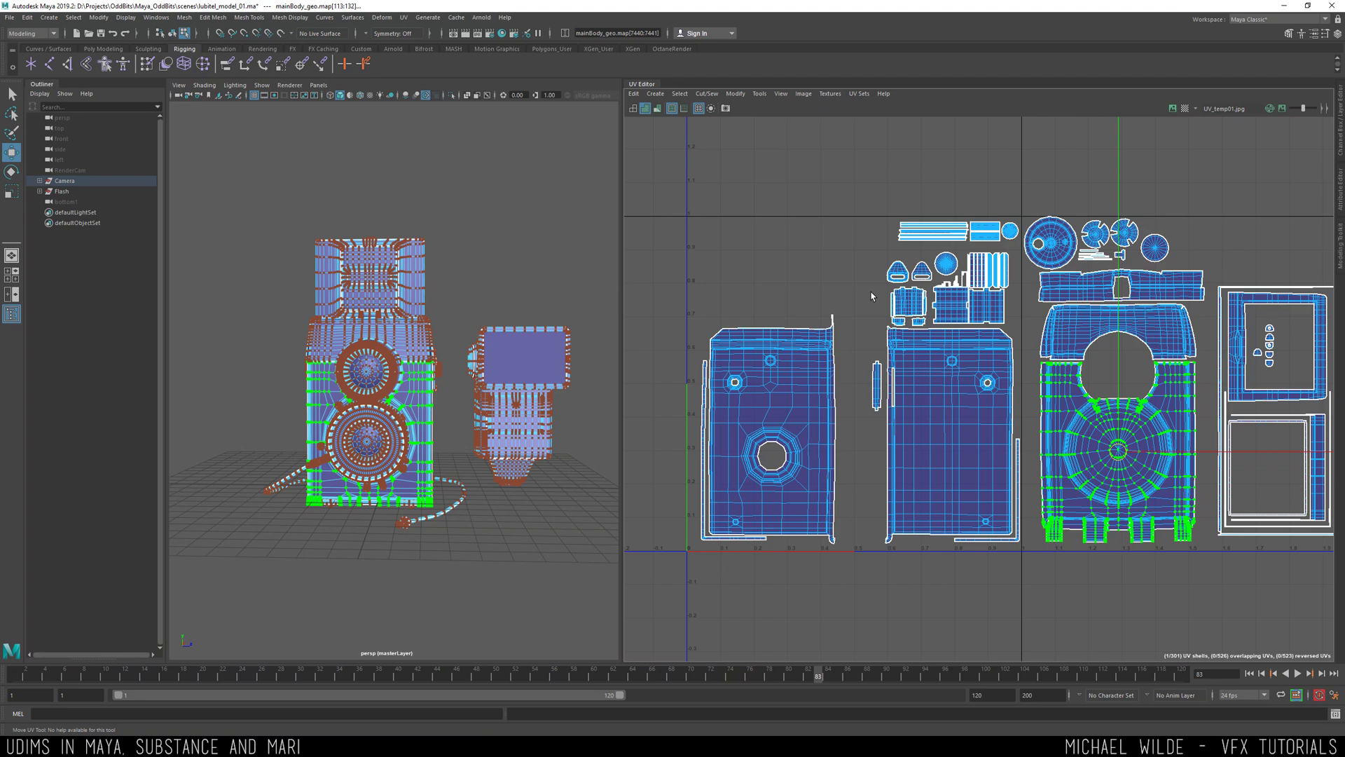
{"action": "right_click_drag", "start_coordinate": [375, 246], "coordinate": [439, 271], "text": "alt"}
{"action": "left_click_drag", "start_coordinate": [439, 270], "coordinate": [483, 280], "text": "alt"}
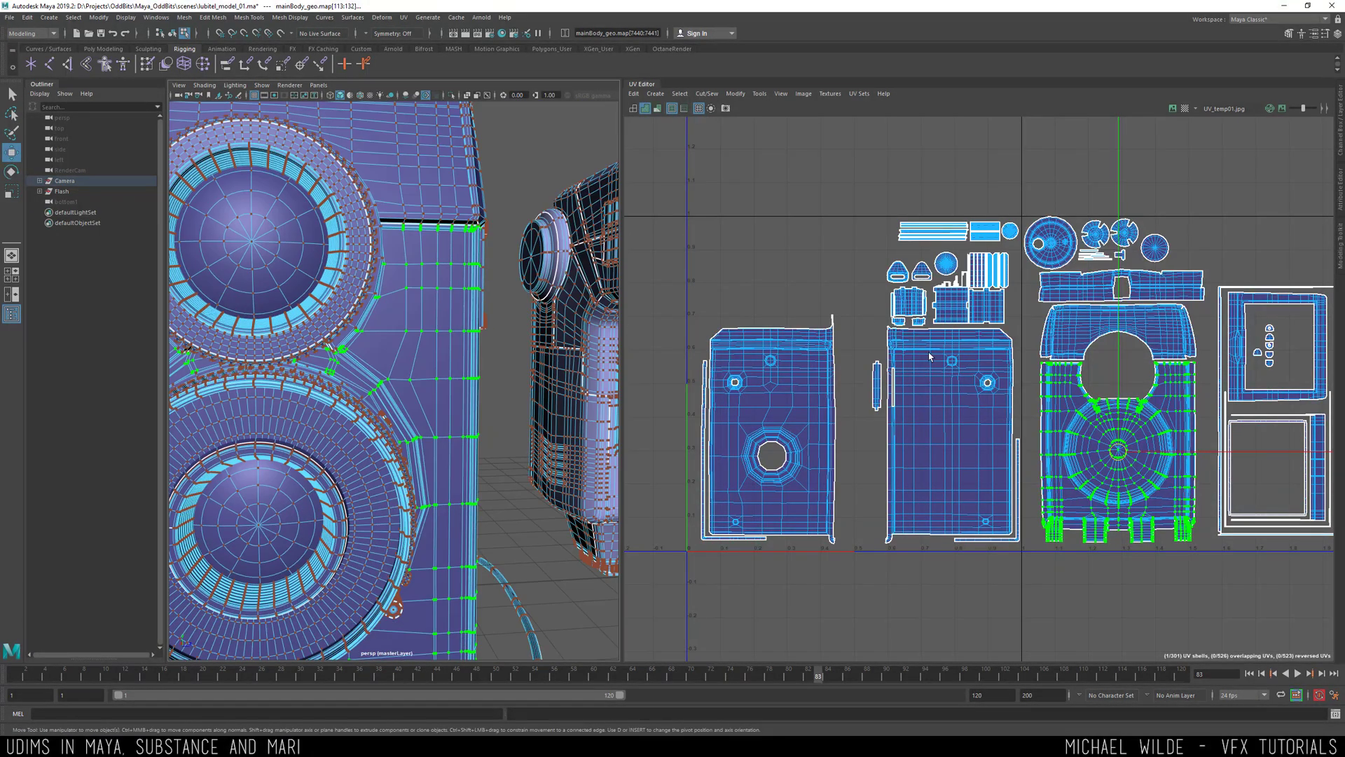
{"action": "left_click_drag", "start_coordinate": [1121, 448], "coordinate": [779, 307]}
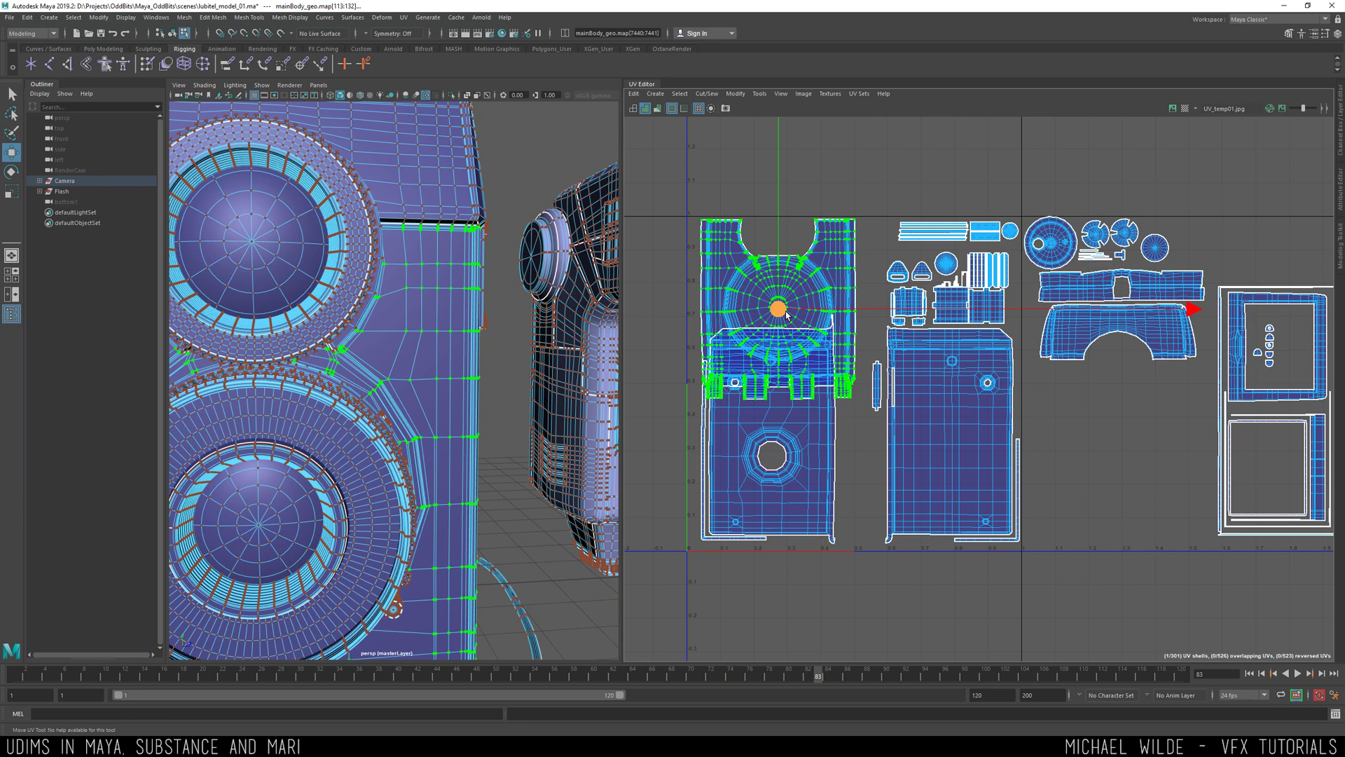
{"action": "key", "text": "ctrl+z"}
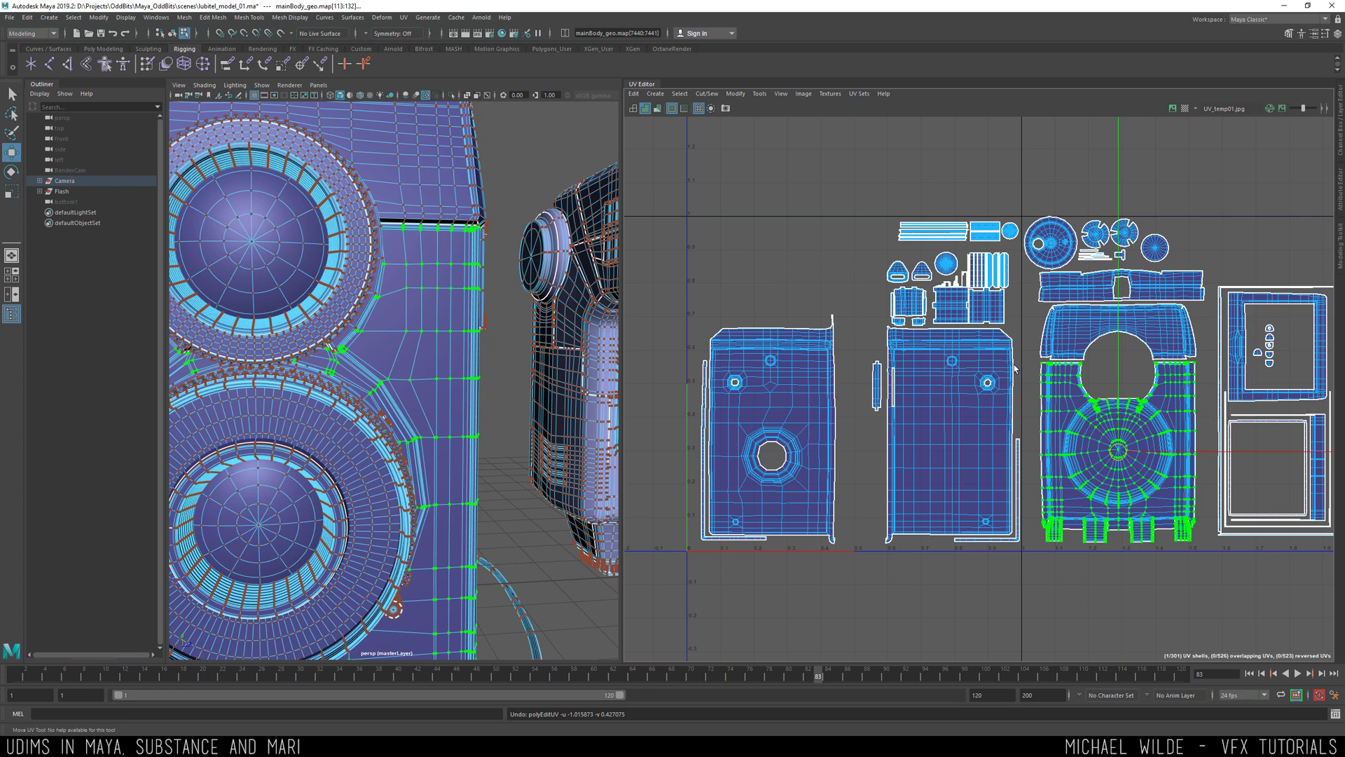
- Select all UV shells in the third tile and frame the matching parts on the camera model
{"action": "middle_click_drag", "start_coordinate": [1009, 313], "coordinate": [754, 295], "text": "alt"}
{"action": "scroll", "coordinate": [984, 311], "scroll_direction": "down", "scroll_amount": 3}
{"action": "middle_click_drag", "start_coordinate": [979, 293], "coordinate": [879, 293], "text": "alt"}
{"action": "scroll", "coordinate": [879, 293], "scroll_direction": "down", "scroll_amount": 2}
{"action": "middle_click_drag", "start_coordinate": [760, 329], "coordinate": [873, 329], "text": "alt"}
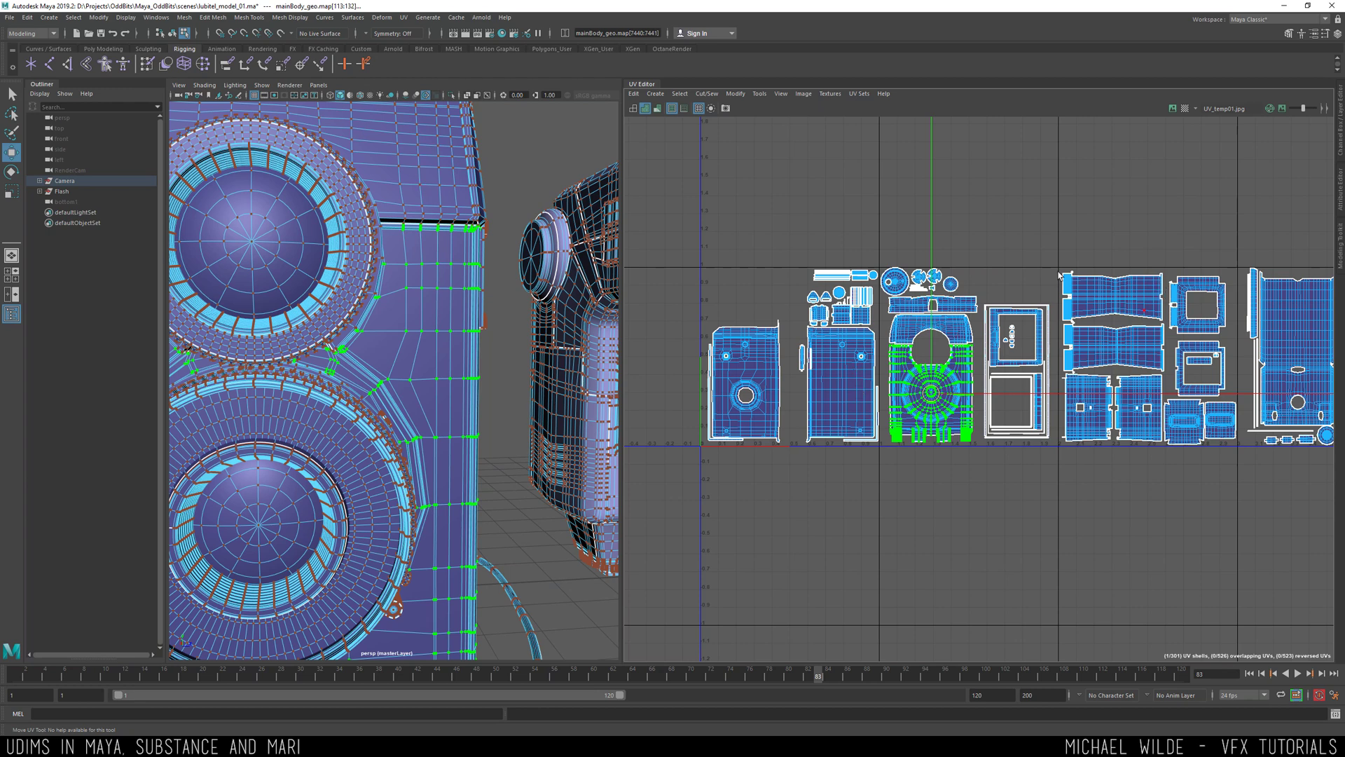
{"action": "middle_click_drag", "start_coordinate": [1053, 272], "coordinate": [925, 264], "text": "alt"}
{"action": "left_click_drag", "start_coordinate": [976, 316], "coordinate": [1118, 484]}
{"action": "key", "text": "a"}
{"action": "left_click_drag", "start_coordinate": [368, 211], "coordinate": [430, 283], "text": "alt"}
{"action": "right_click_drag", "start_coordinate": [430, 283], "coordinate": [452, 323], "text": "alt"}
{"action": "middle_click_drag", "start_coordinate": [452, 322], "coordinate": [449, 358], "text": "alt"}
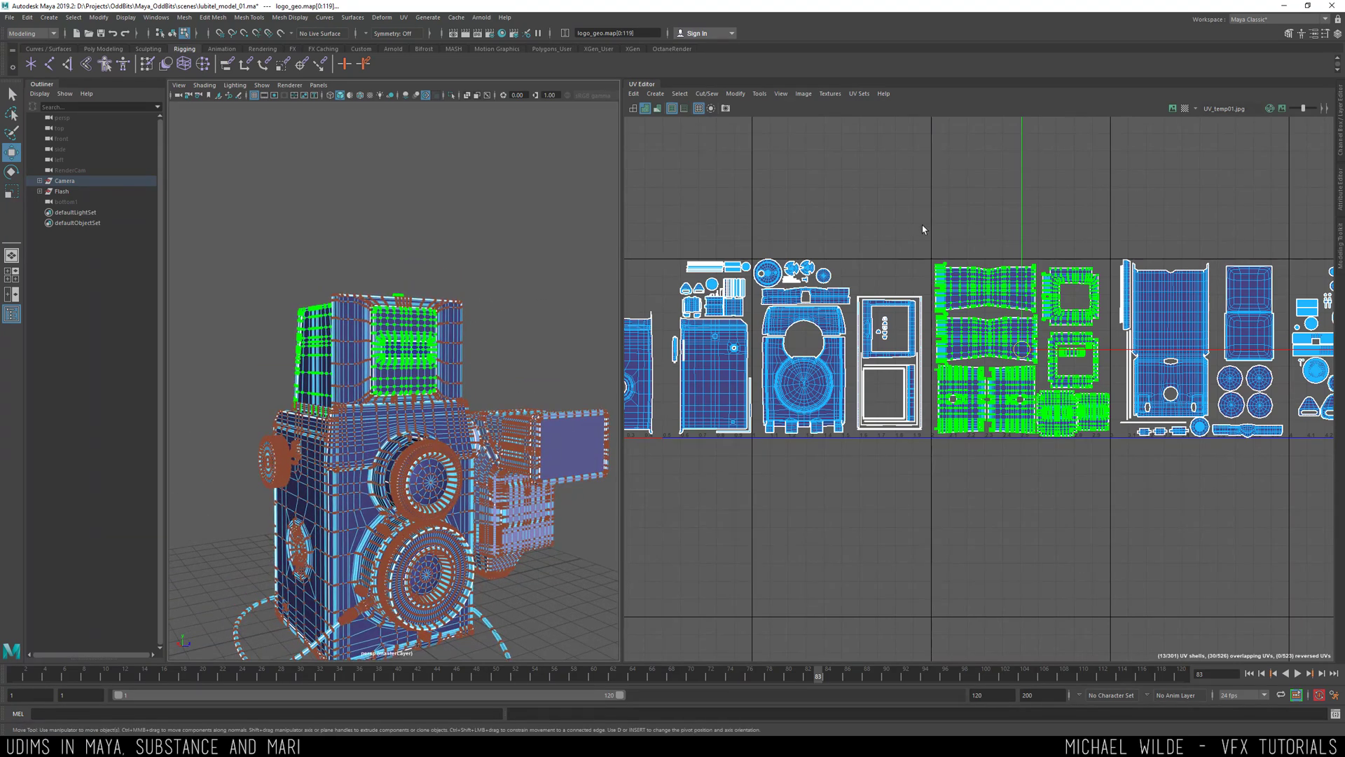
- Try shifting the third tile's shells sideways across the border into the fourth tile, and undo the move
{"action": "left_click_drag", "start_coordinate": [931, 247], "coordinate": [1118, 491]}
{"action": "middle_click_drag", "start_coordinate": [741, 324], "coordinate": [702, 292], "text": "alt"}
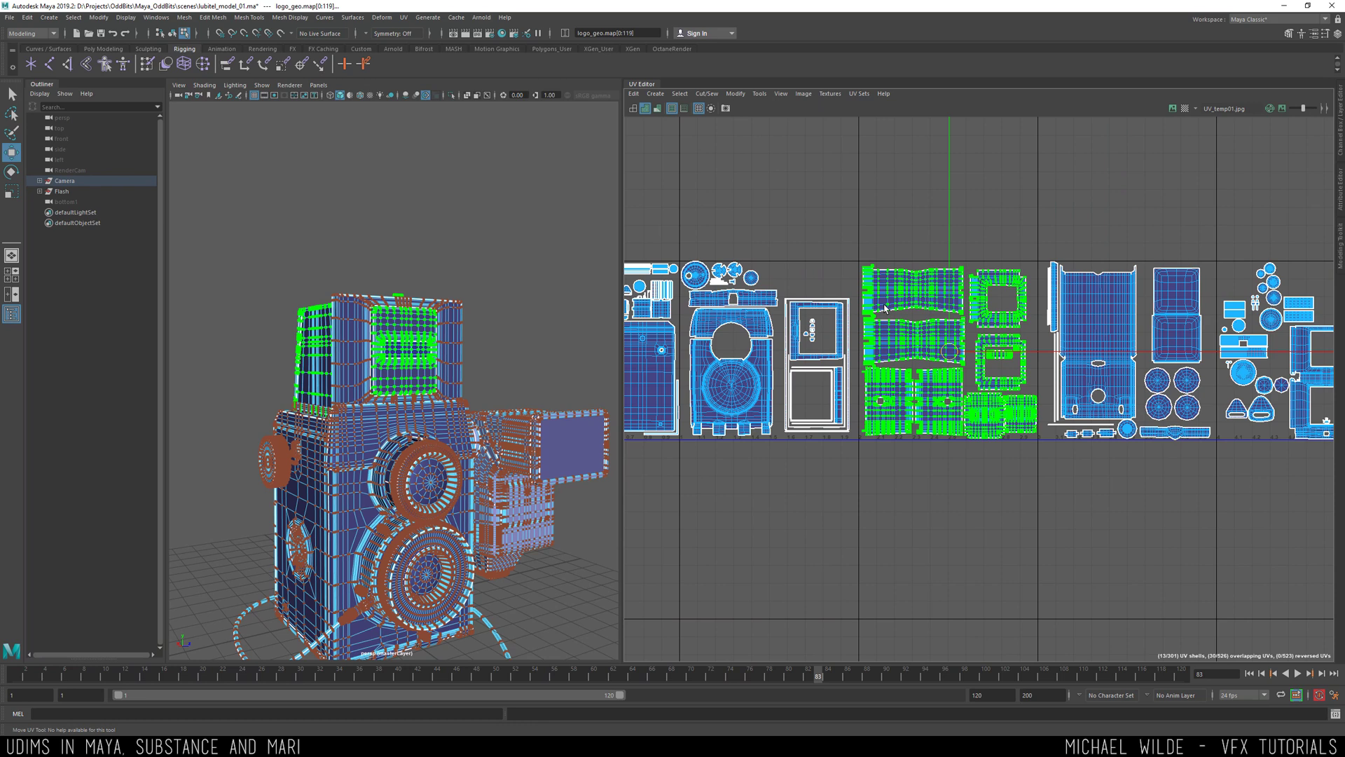
{"action": "left_click_drag", "start_coordinate": [857, 242], "coordinate": [1044, 468]}
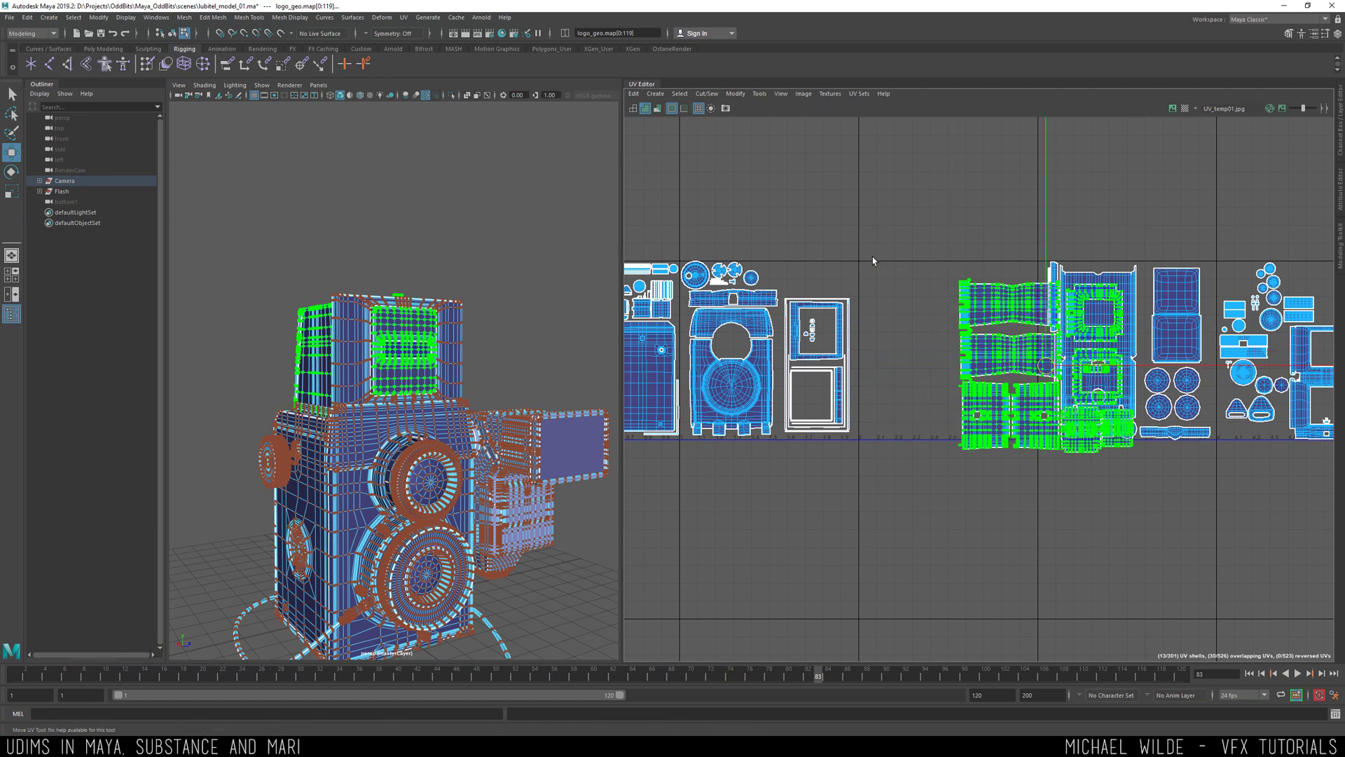
{"action": "middle_click_drag", "start_coordinate": [777, 257], "coordinate": [872, 256]}
{"action": "key", "text": "ctrl+z"}
- Review the arrangement of UV shells from the first tile through the tiles beyond the selected shells
{"action": "middle_click_drag", "start_coordinate": [805, 213], "coordinate": [981, 238], "text": "alt"}
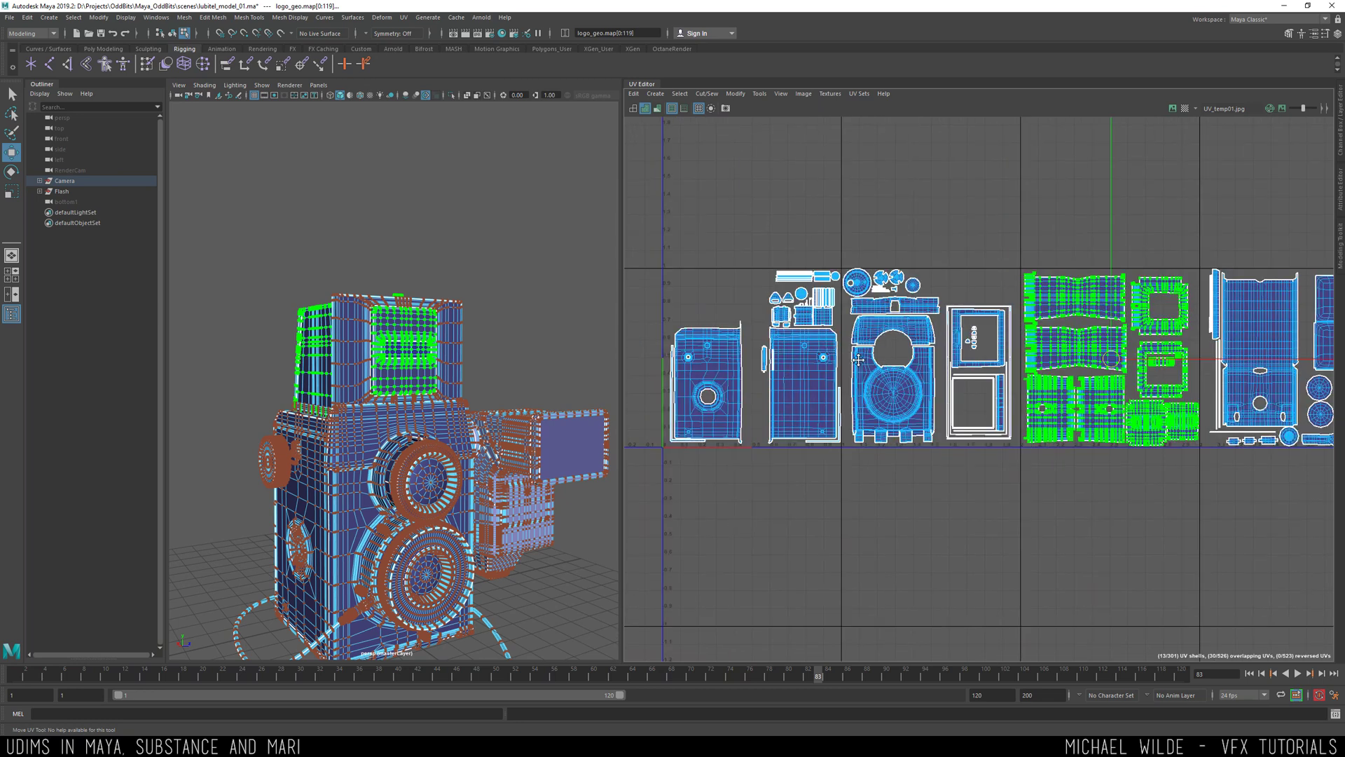
{"action": "middle_click_drag", "start_coordinate": [674, 268], "coordinate": [698, 282], "text": "alt"}
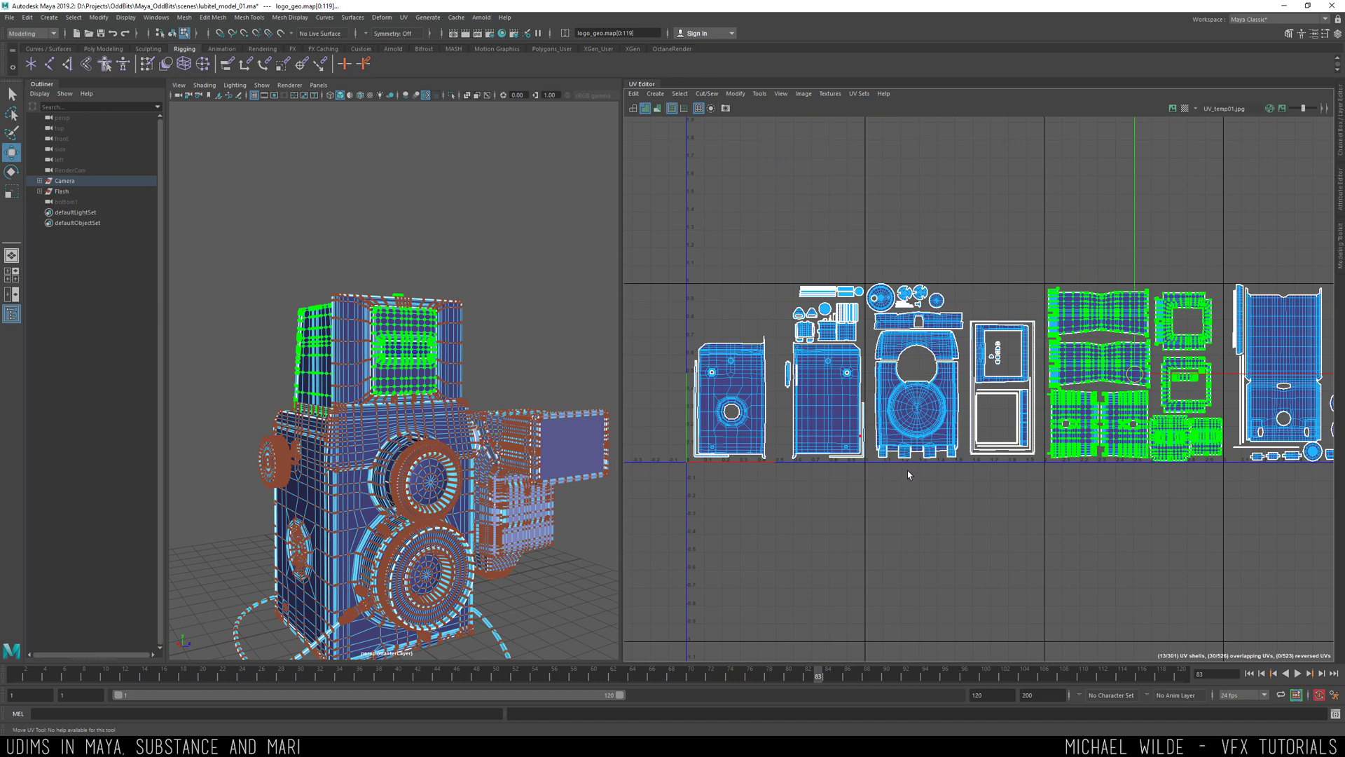
{"action": "middle_click_drag", "start_coordinate": [1090, 322], "coordinate": [951, 315], "text": "alt"}
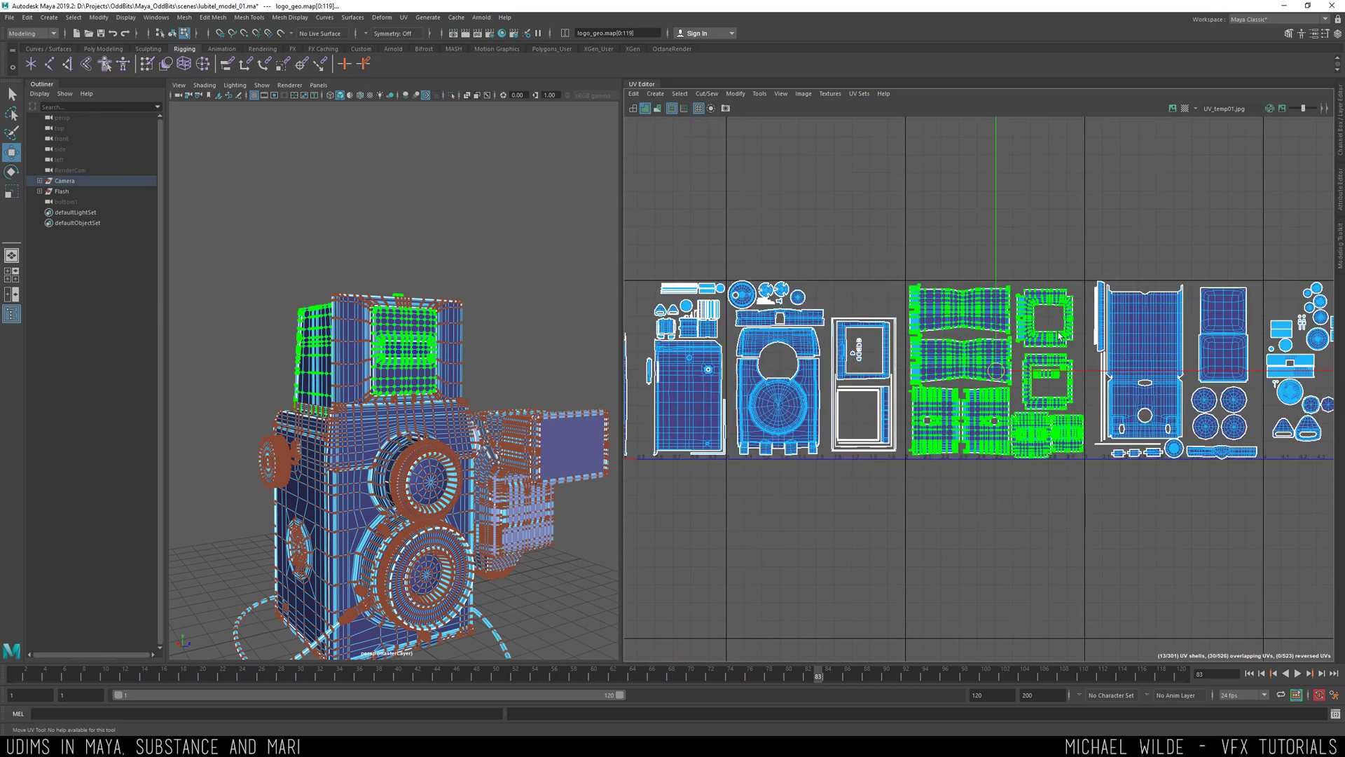
{"action": "middle_click_drag", "start_coordinate": [1069, 340], "coordinate": [1017, 334], "text": "alt"}
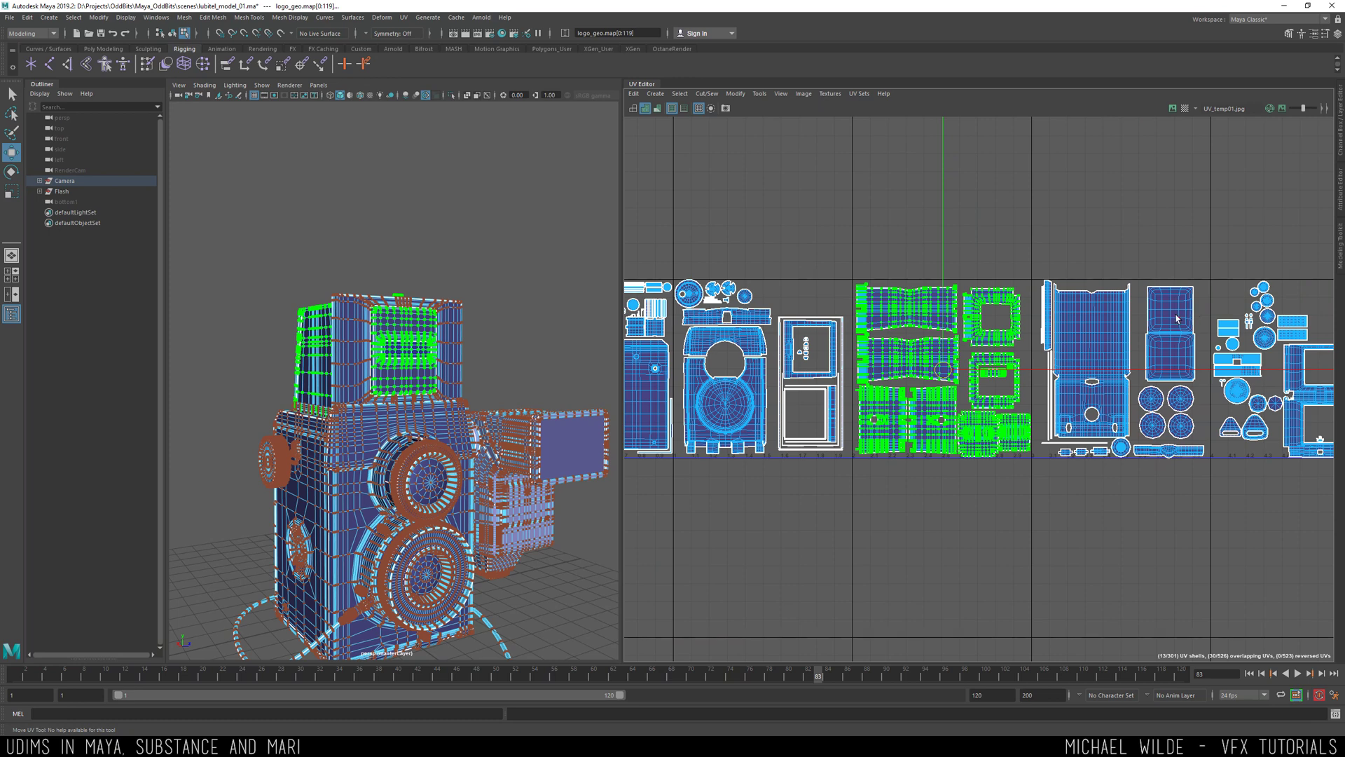
{"action": "middle_click_drag", "start_coordinate": [838, 298], "coordinate": [970, 310], "text": "alt"}
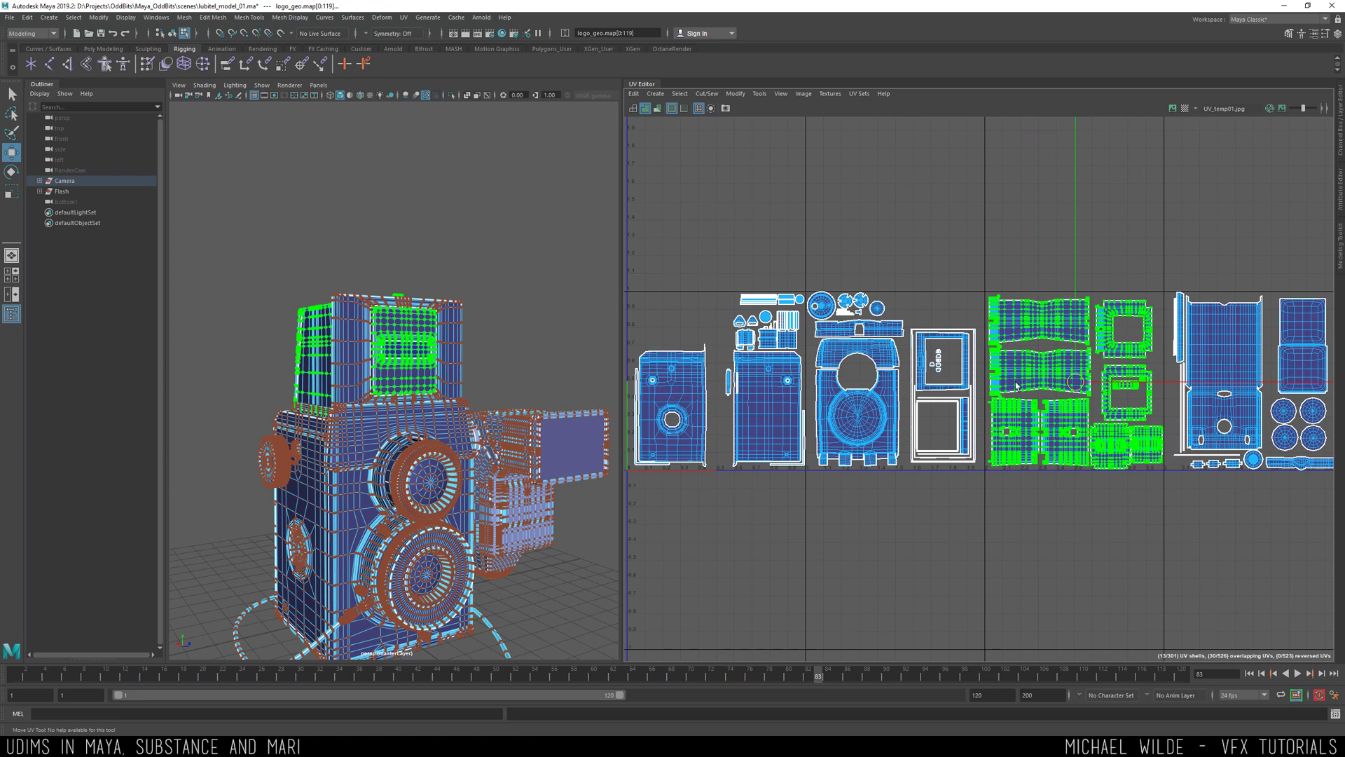
{"action": "middle_click_drag", "start_coordinate": [869, 274], "coordinate": [913, 280], "text": "alt"}
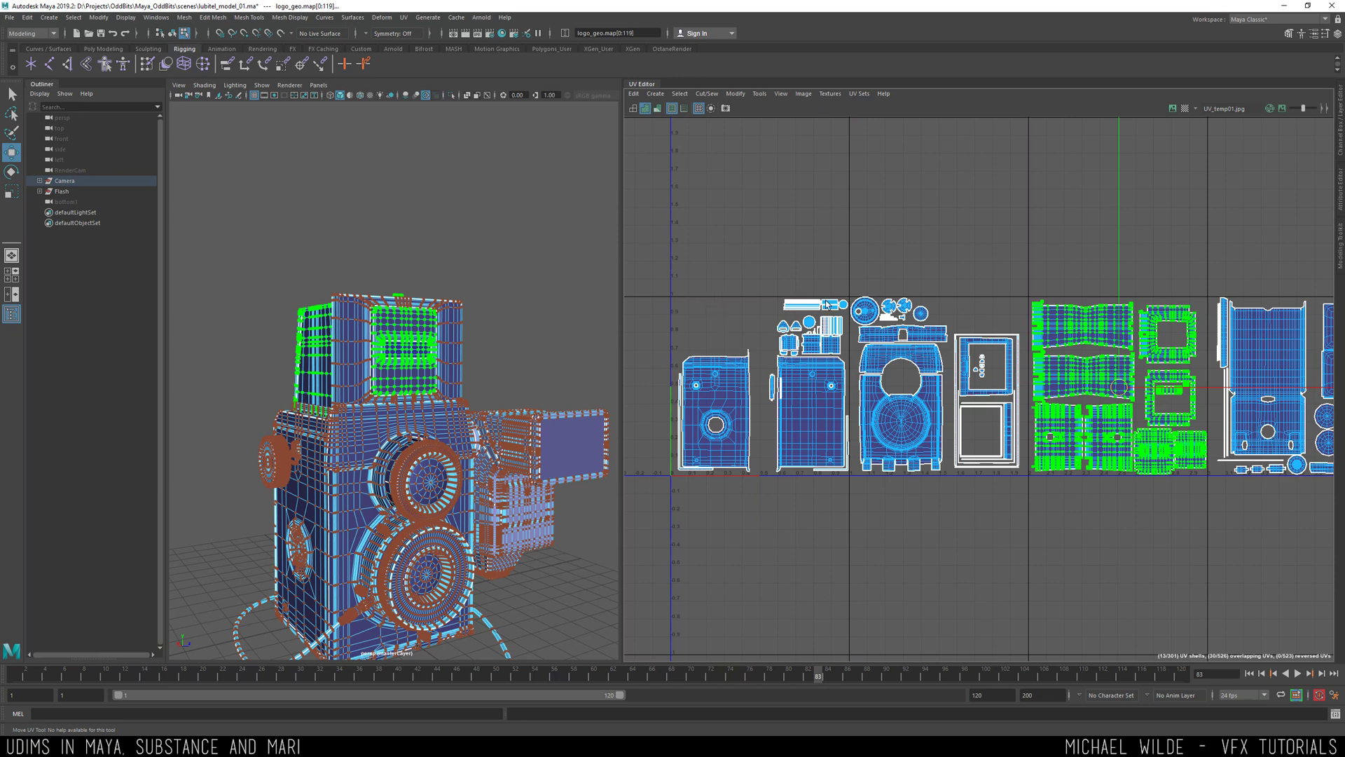
- Examine closely how the round shell in the second tile fits against the tile's upper border
{"action": "middle_click_drag", "start_coordinate": [680, 314], "coordinate": [817, 304], "text": "alt"}
{"action": "right_click_drag", "start_coordinate": [832, 298], "coordinate": [888, 319], "text": "alt"}
{"action": "middle_click_drag", "start_coordinate": [892, 321], "coordinate": [807, 312], "text": "alt"}
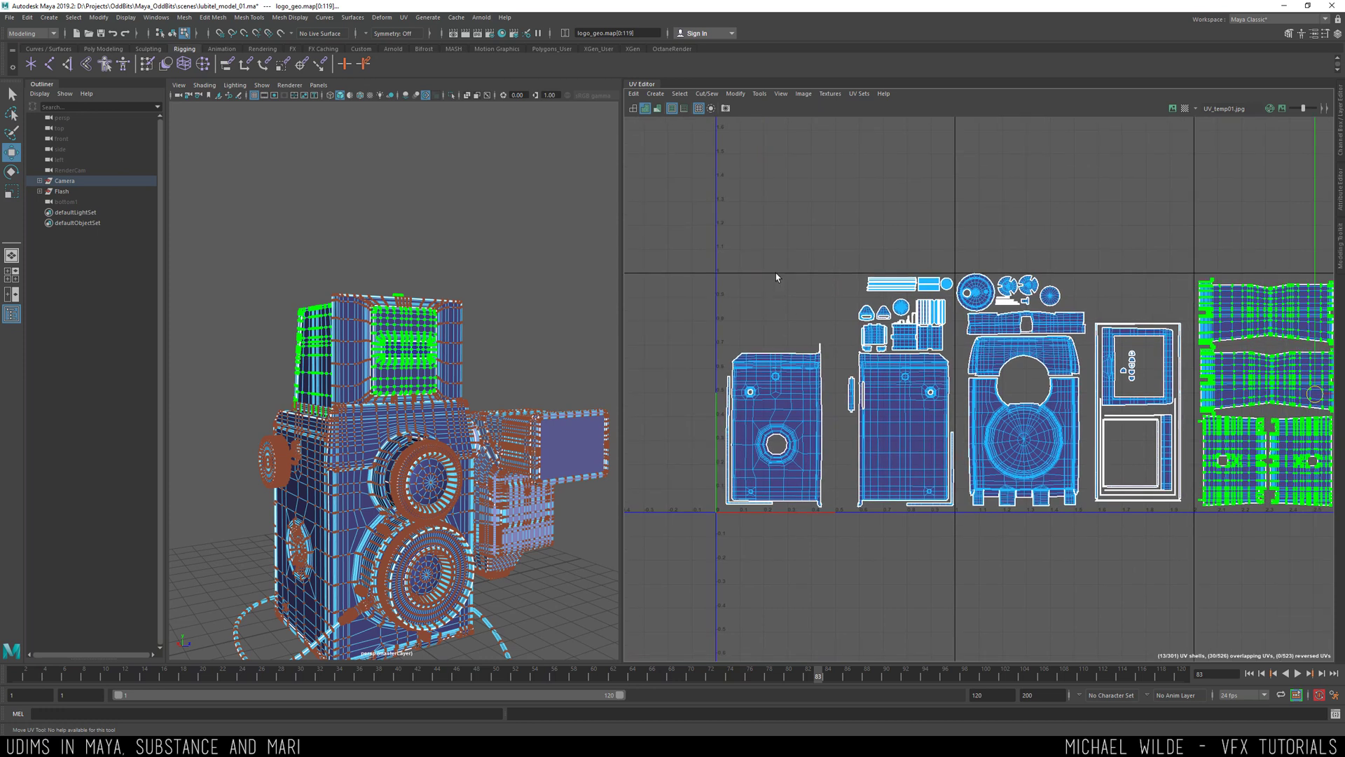
{"action": "mouse_move", "coordinate": [980, 300]}
{"action": "middle_mouse_down", "text": "alt"}
{"action": "mouse_move", "coordinate": [910, 323]}
{"action": "mouse_move", "coordinate": [984, 297]}
{"action": "middle_mouse_up", "text": "alt"}
{"action": "scroll", "coordinate": [984, 302], "scroll_direction": "up", "scroll_amount": 3}
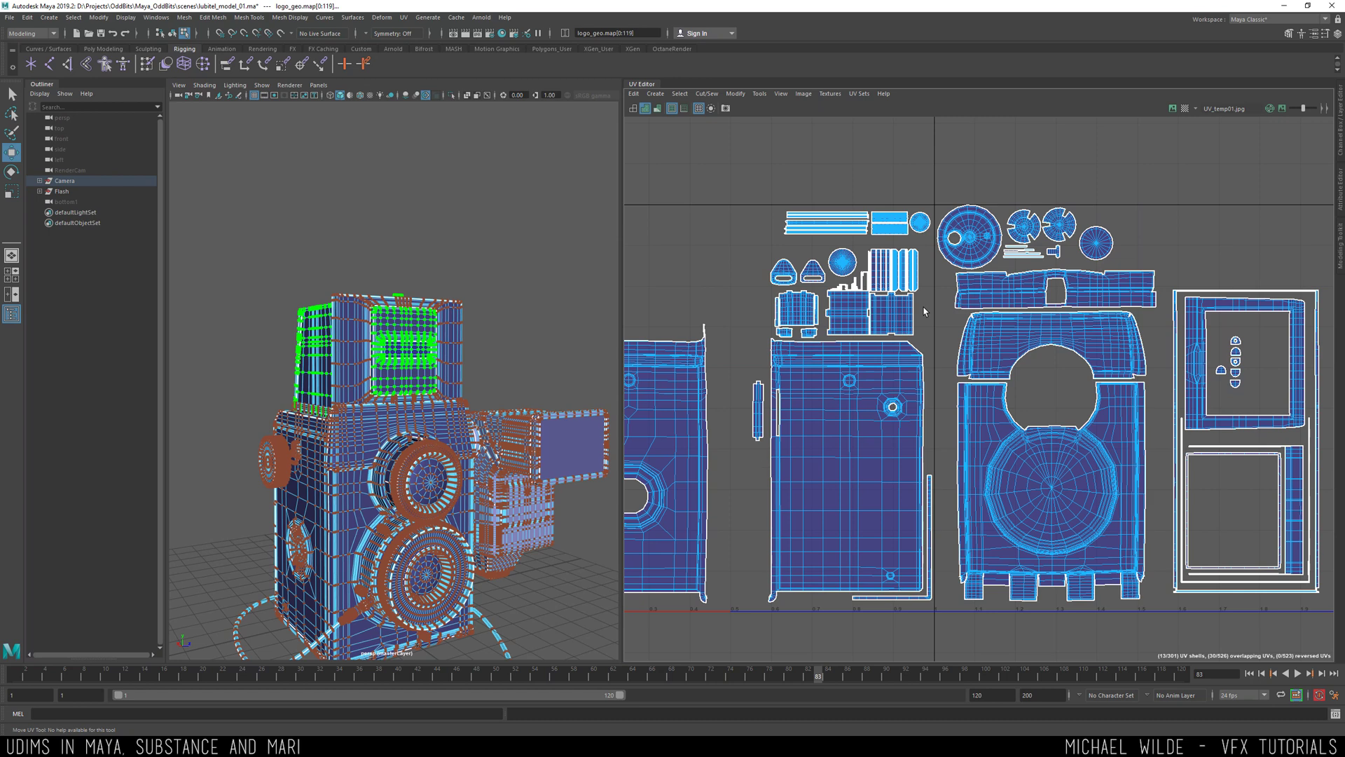
{"action": "scroll", "coordinate": [924, 311], "scroll_direction": "up", "scroll_amount": 10}
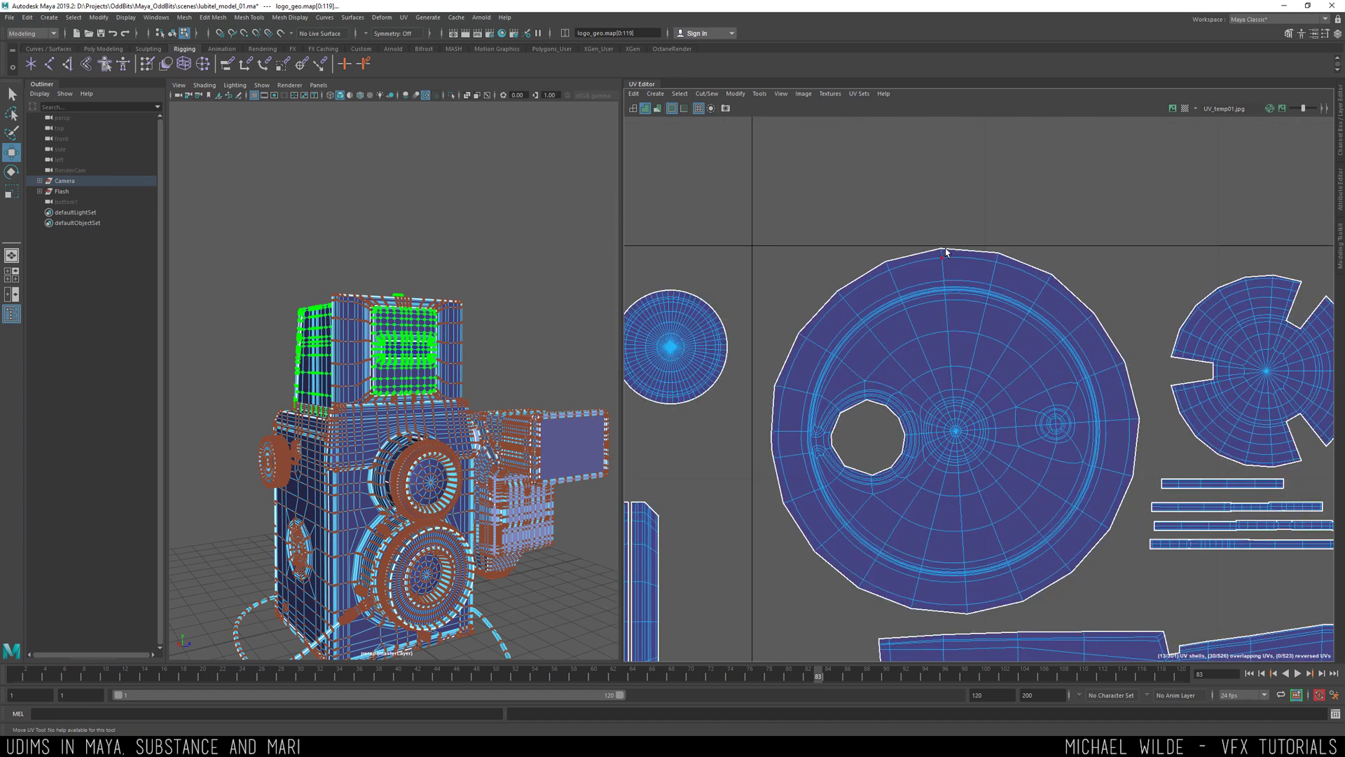
{"action": "scroll", "coordinate": [949, 250], "scroll_direction": "up", "scroll_amount": 3}
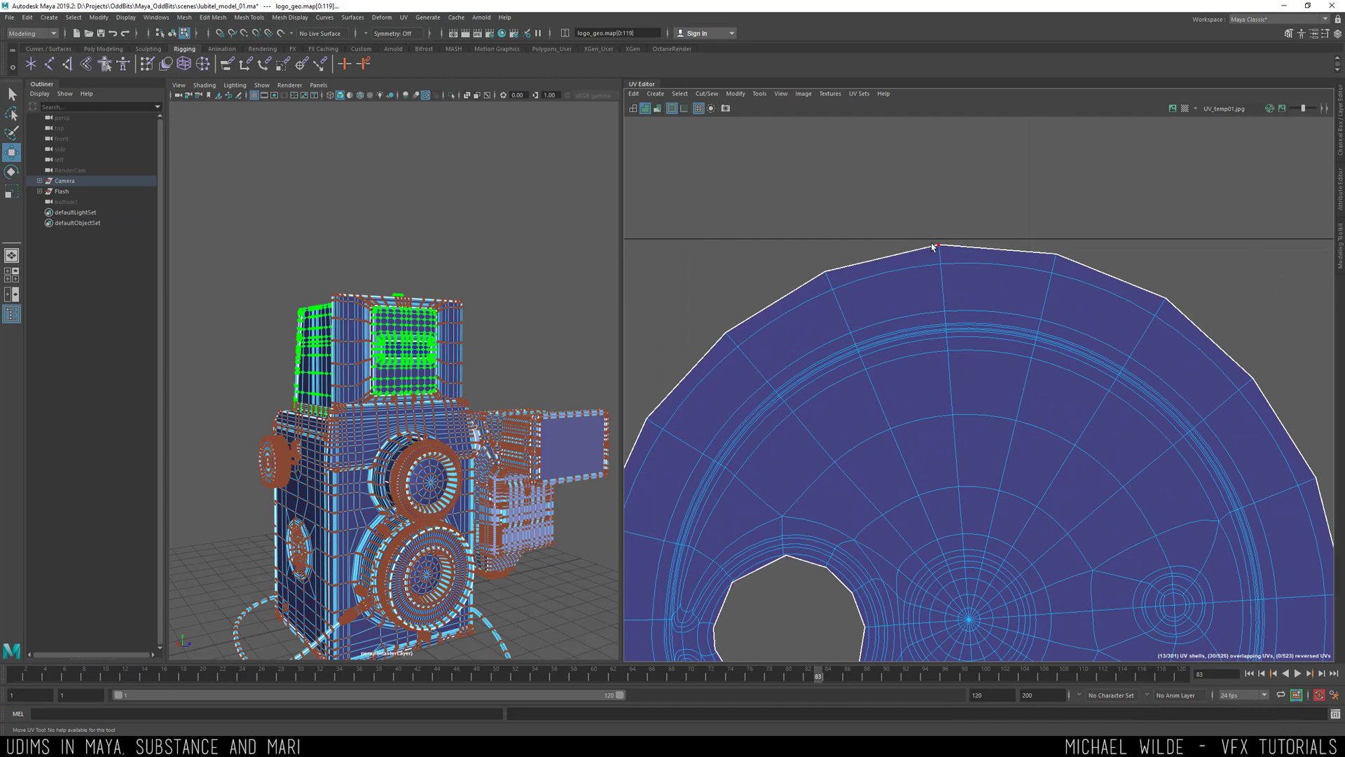
{"action": "scroll", "coordinate": [960, 263], "scroll_direction": "down", "scroll_amount": 5}
{"action": "scroll", "coordinate": [953, 265], "scroll_direction": "down", "scroll_amount": 6}
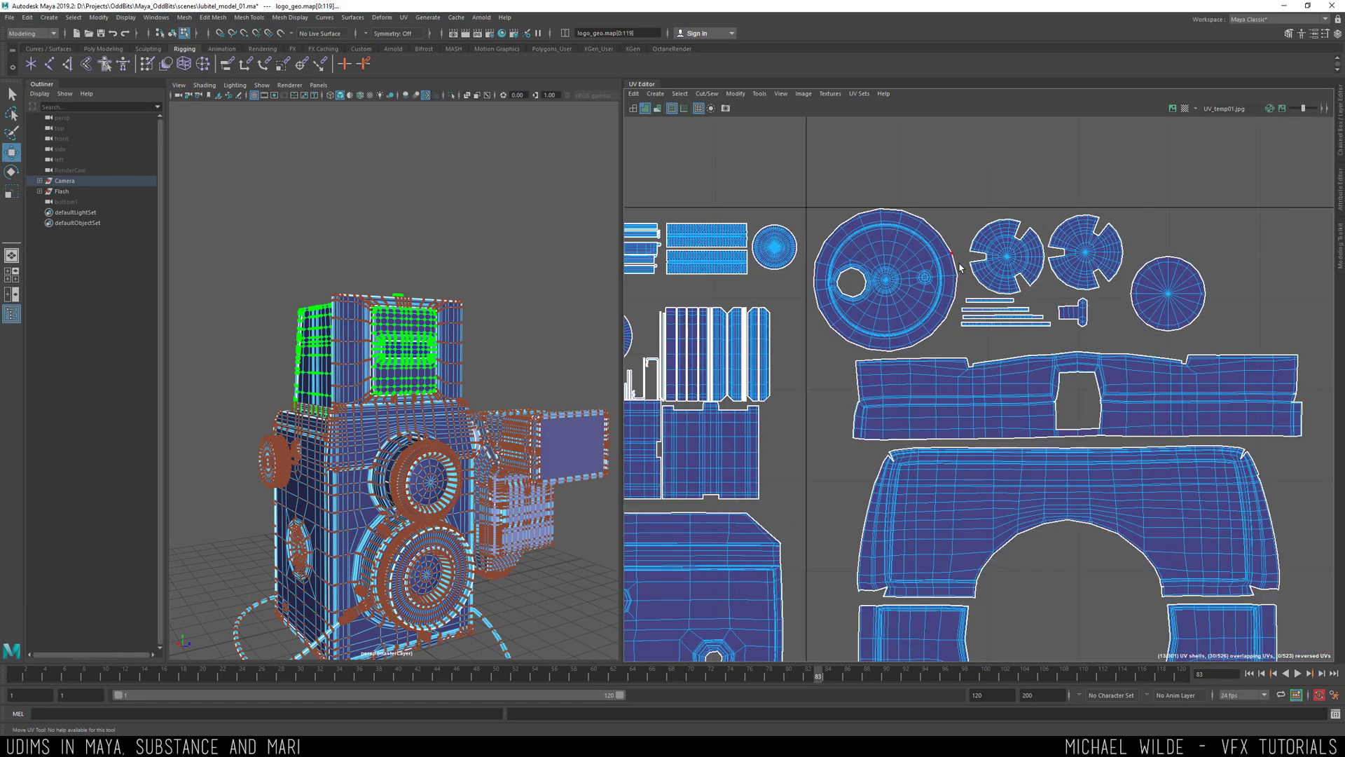
{"action": "scroll", "coordinate": [981, 283], "scroll_direction": "down", "scroll_amount": 3}
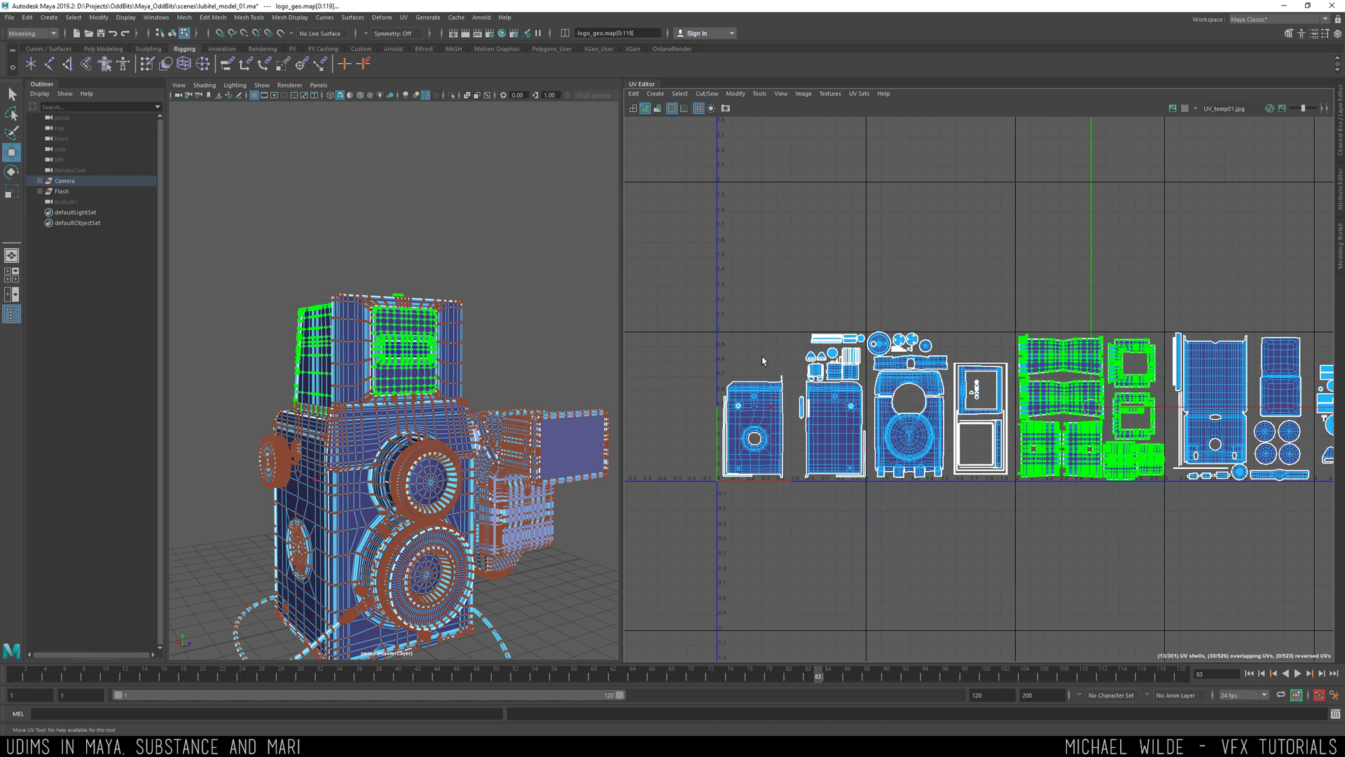
- Review the whole row of UV shells through to the last occupied tile and back to the first
{"action": "middle_click_drag", "start_coordinate": [901, 394], "coordinate": [846, 388], "text": "alt"}
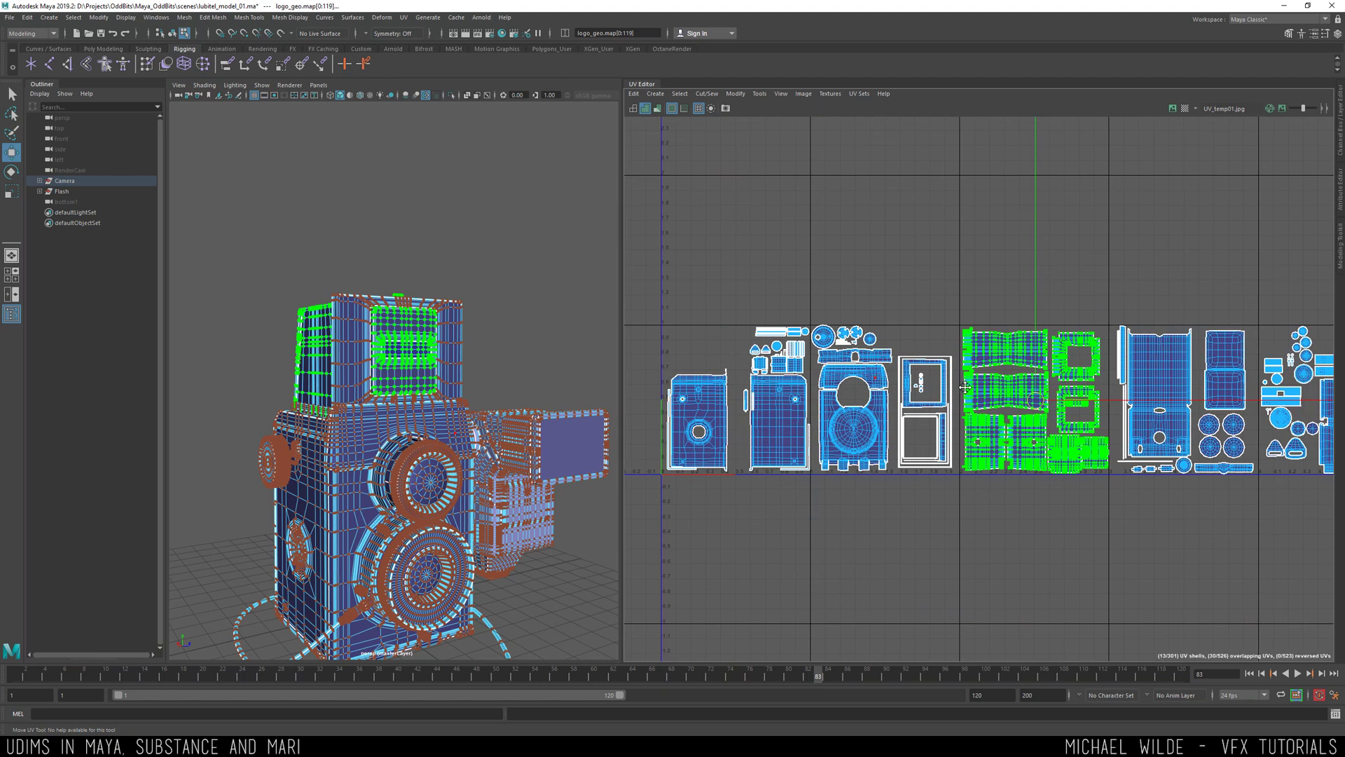
{"action": "middle_click_drag", "start_coordinate": [1045, 400], "coordinate": [890, 380], "text": "alt"}
{"action": "middle_click_drag", "start_coordinate": [994, 389], "coordinate": [843, 402], "text": "alt"}
{"action": "middle_click_drag", "start_coordinate": [1118, 376], "coordinate": [844, 398], "text": "alt"}
{"action": "middle_click_drag", "start_coordinate": [1264, 384], "coordinate": [1111, 371], "text": "alt"}
{"action": "scroll", "coordinate": [1141, 406], "scroll_direction": "down", "scroll_amount": 5}
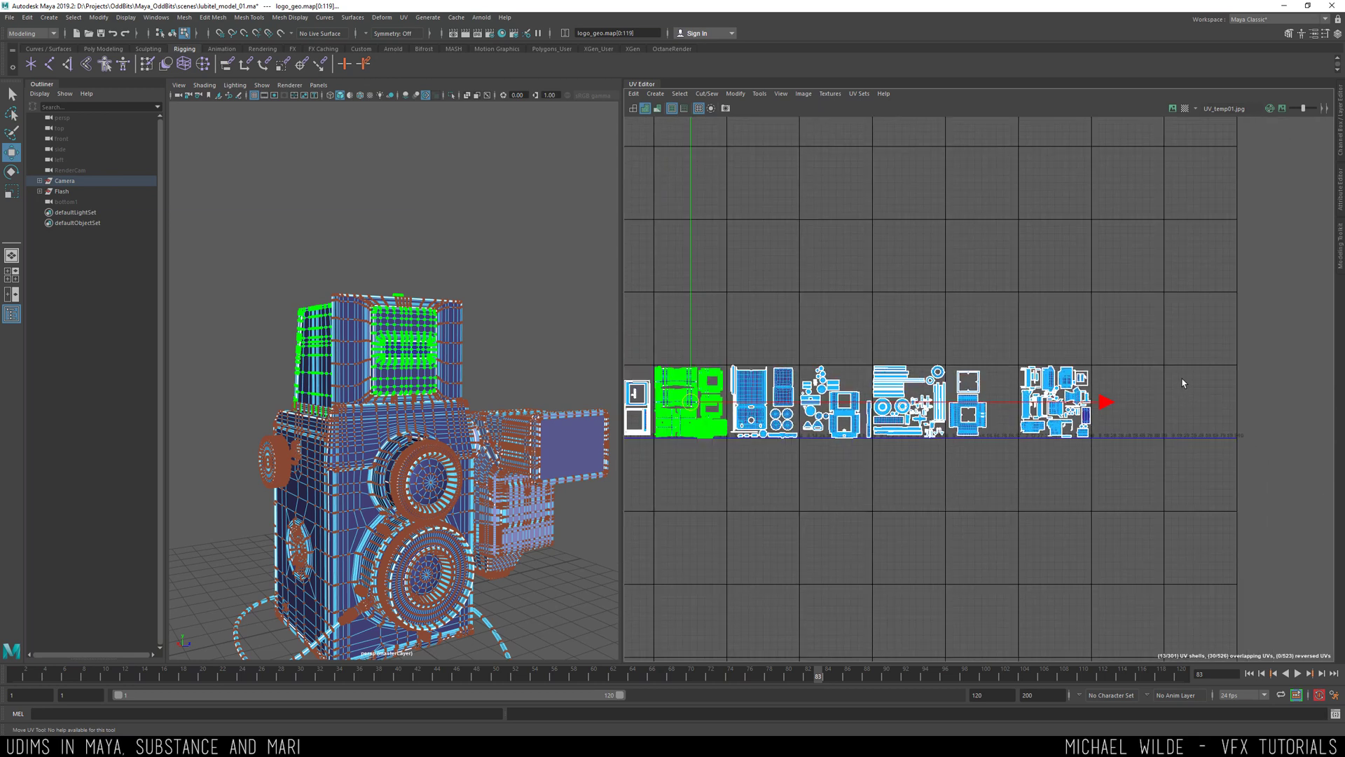
{"action": "middle_click_drag", "start_coordinate": [1091, 415], "coordinate": [1171, 419], "text": "alt"}
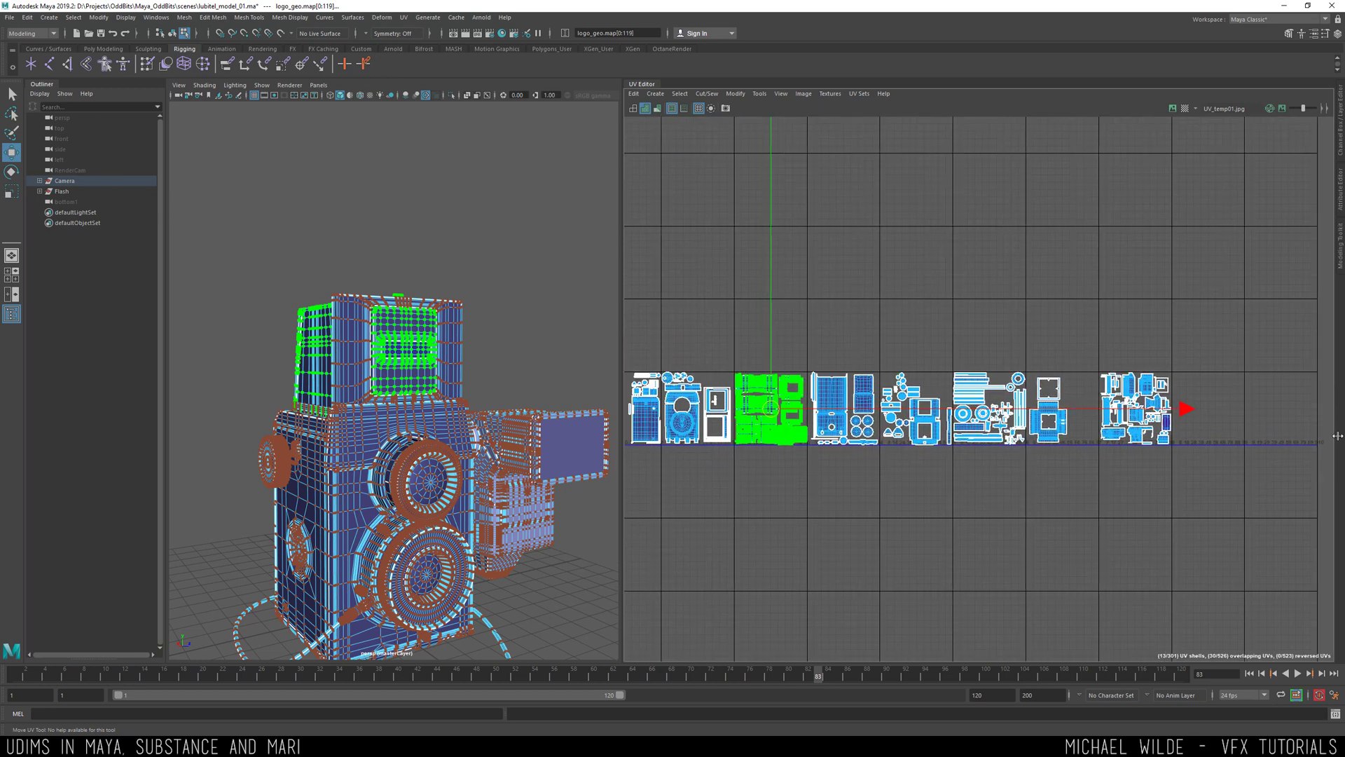
{"action": "middle_click_drag", "start_coordinate": [1113, 374], "coordinate": [1128, 377], "text": "alt"}
{"action": "middle_click_drag", "start_coordinate": [644, 328], "coordinate": [796, 337], "text": "alt"}
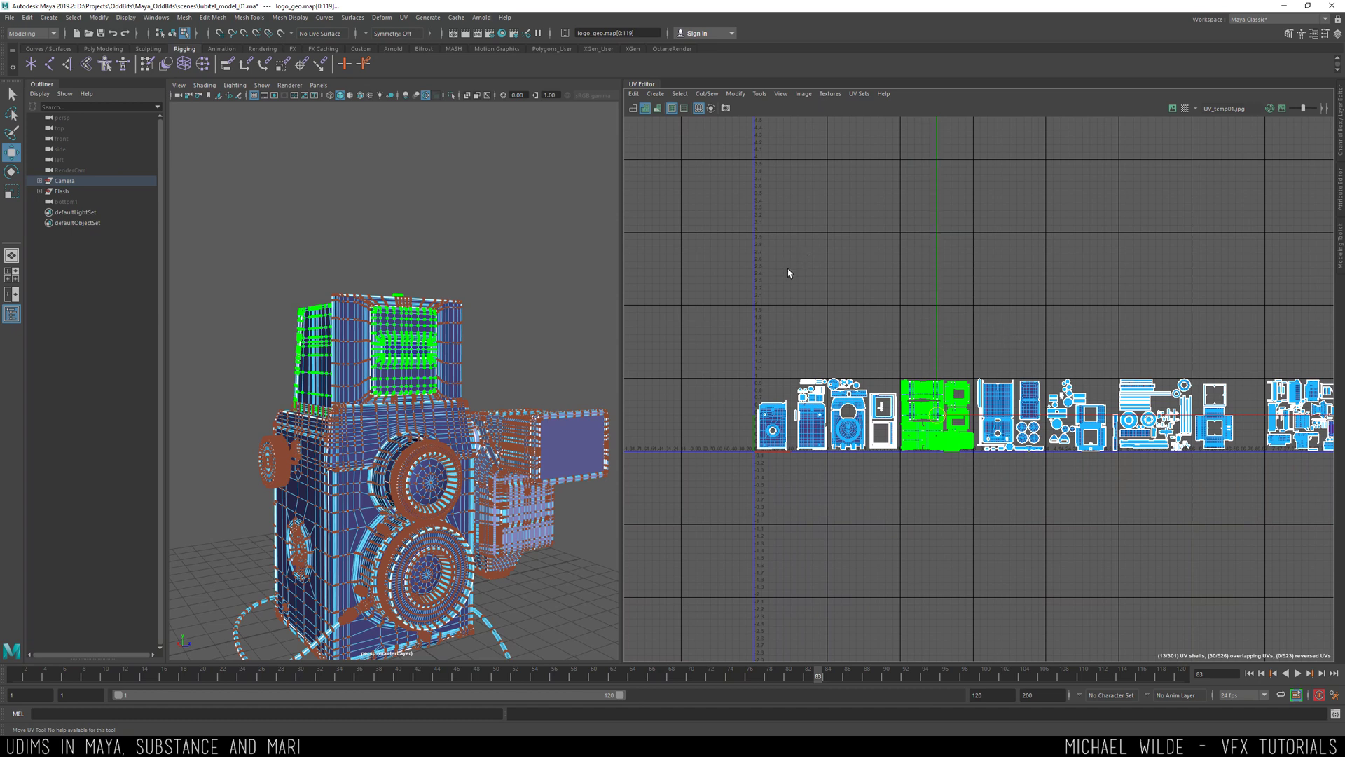
- Examine the shells in the first tiles together with the empty tile rows above them
{"action": "scroll", "coordinate": [901, 339], "scroll_direction": "down", "scroll_amount": 3}
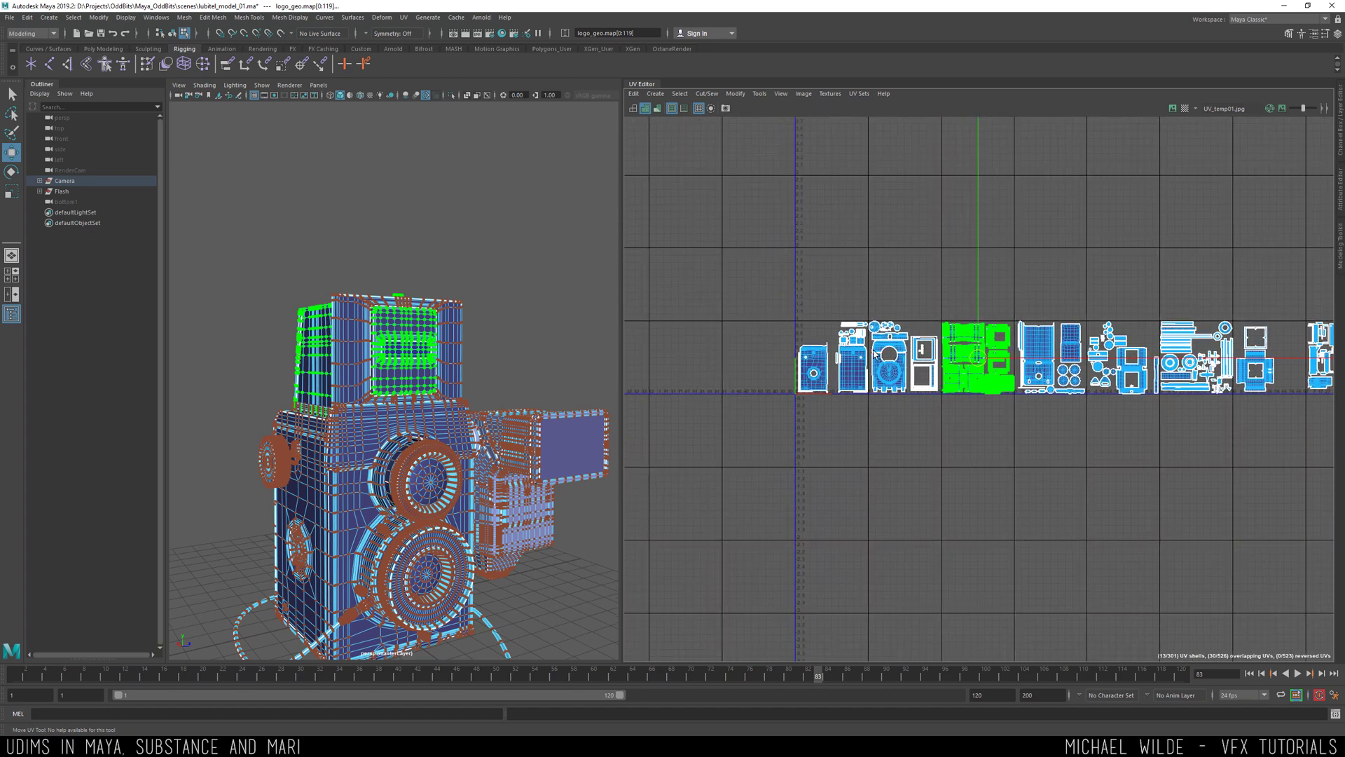
{"action": "scroll", "coordinate": [847, 336], "scroll_direction": "up", "scroll_amount": 8}
{"action": "middle_click_drag", "start_coordinate": [848, 336], "coordinate": [855, 342], "text": "alt"}
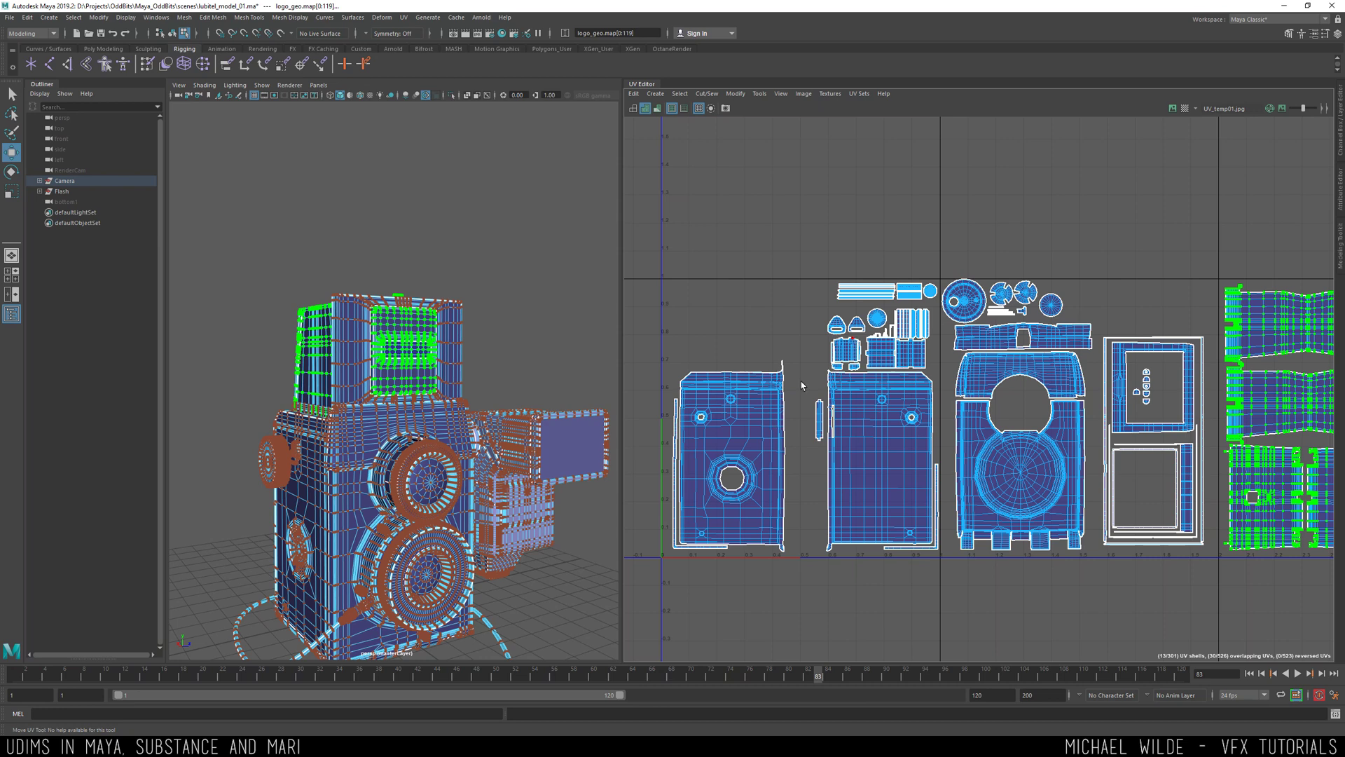
{"action": "middle_click_drag", "start_coordinate": [898, 265], "coordinate": [911, 401], "text": "alt"}
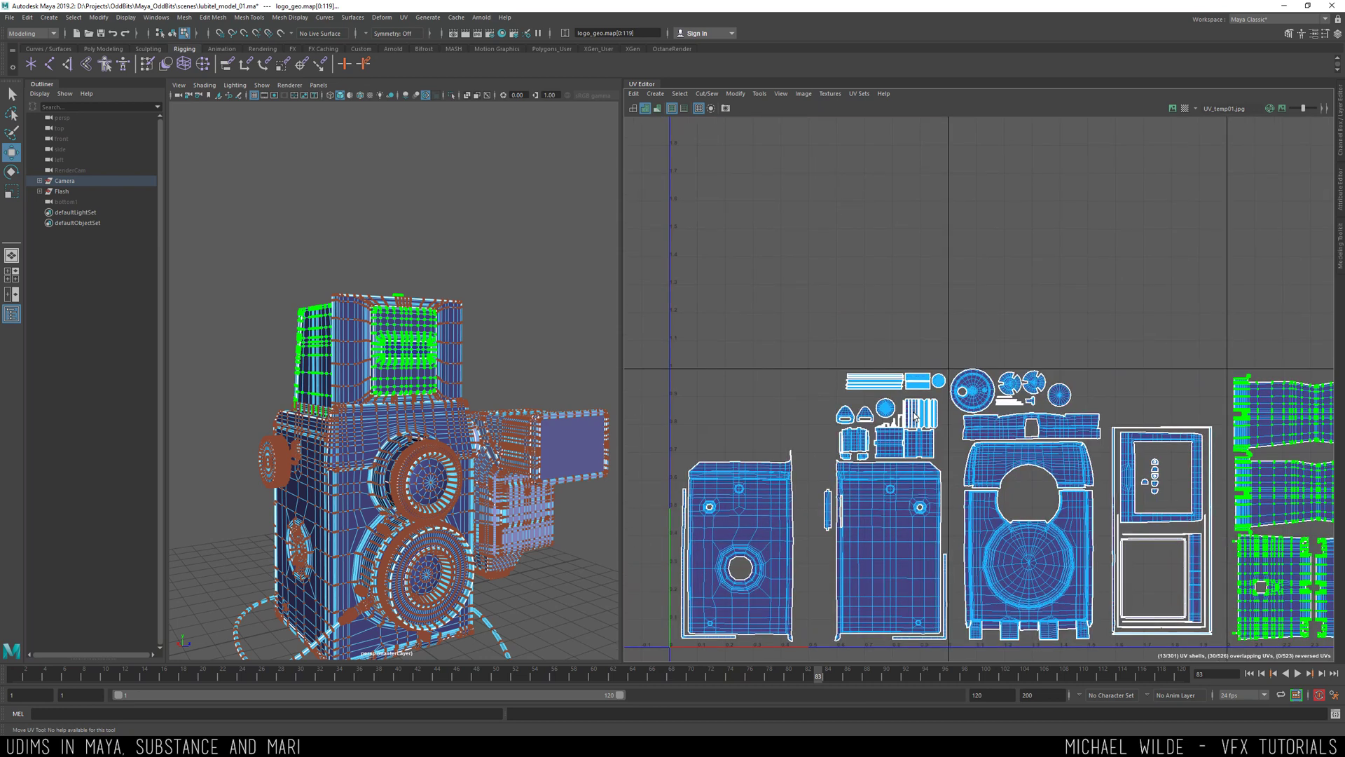
{"action": "scroll", "coordinate": [901, 404], "scroll_direction": "down", "scroll_amount": 2}
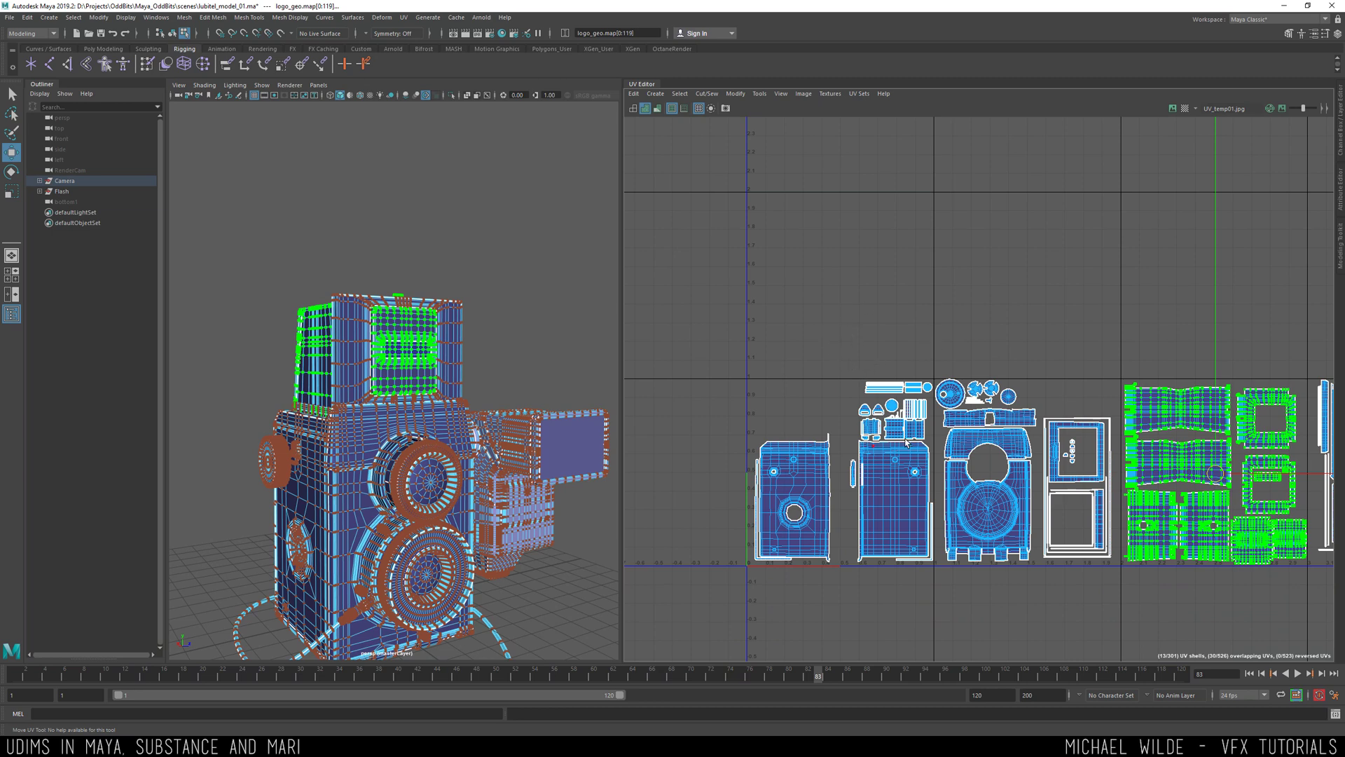
{"action": "middle_click_drag", "start_coordinate": [905, 439], "coordinate": [850, 397], "text": "alt"}
{"action": "right_click_drag", "start_coordinate": [851, 401], "coordinate": [815, 336], "text": "alt"}
{"action": "middle_click_drag", "start_coordinate": [815, 336], "coordinate": [806, 345], "text": "alt"}
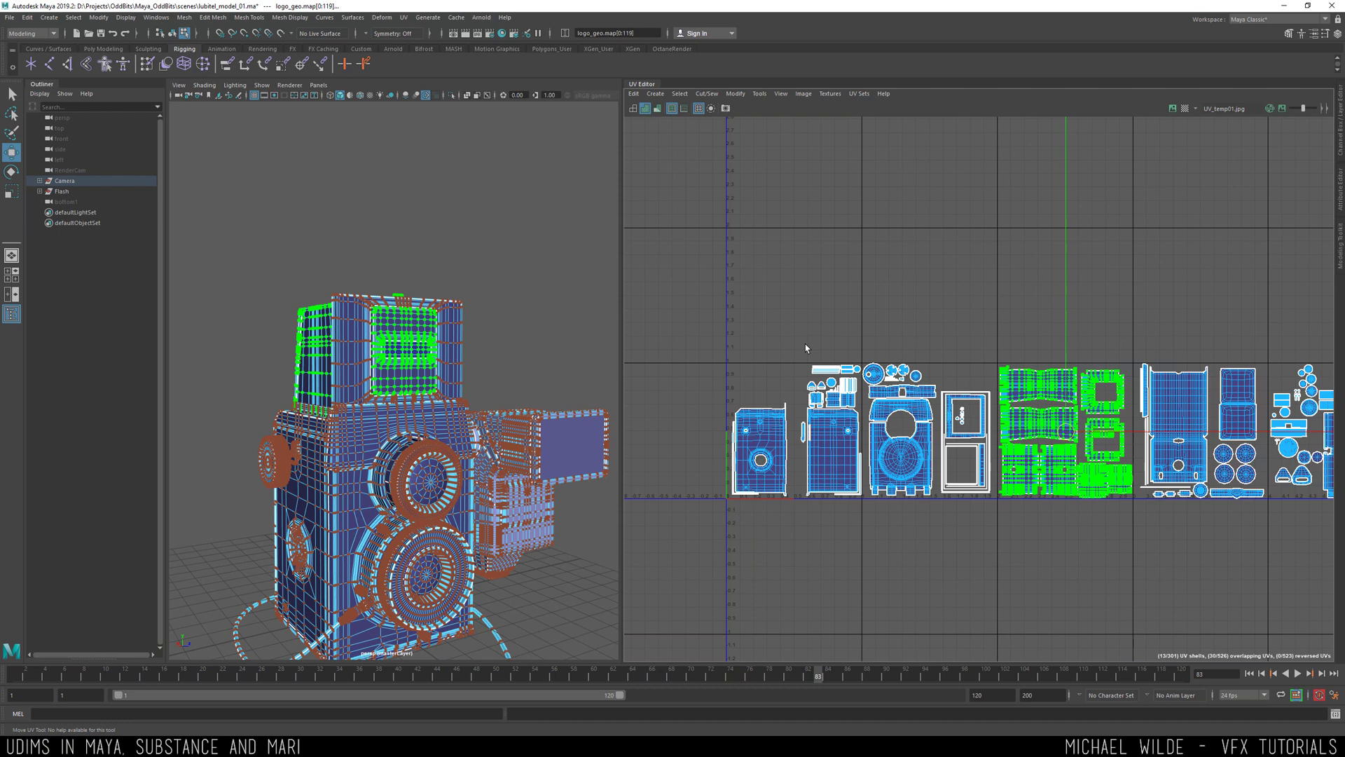
{"action": "scroll", "coordinate": [826, 312], "scroll_direction": "down", "scroll_amount": 1}
{"action": "middle_click_drag", "start_coordinate": [876, 276], "coordinate": [814, 365], "text": "alt"}
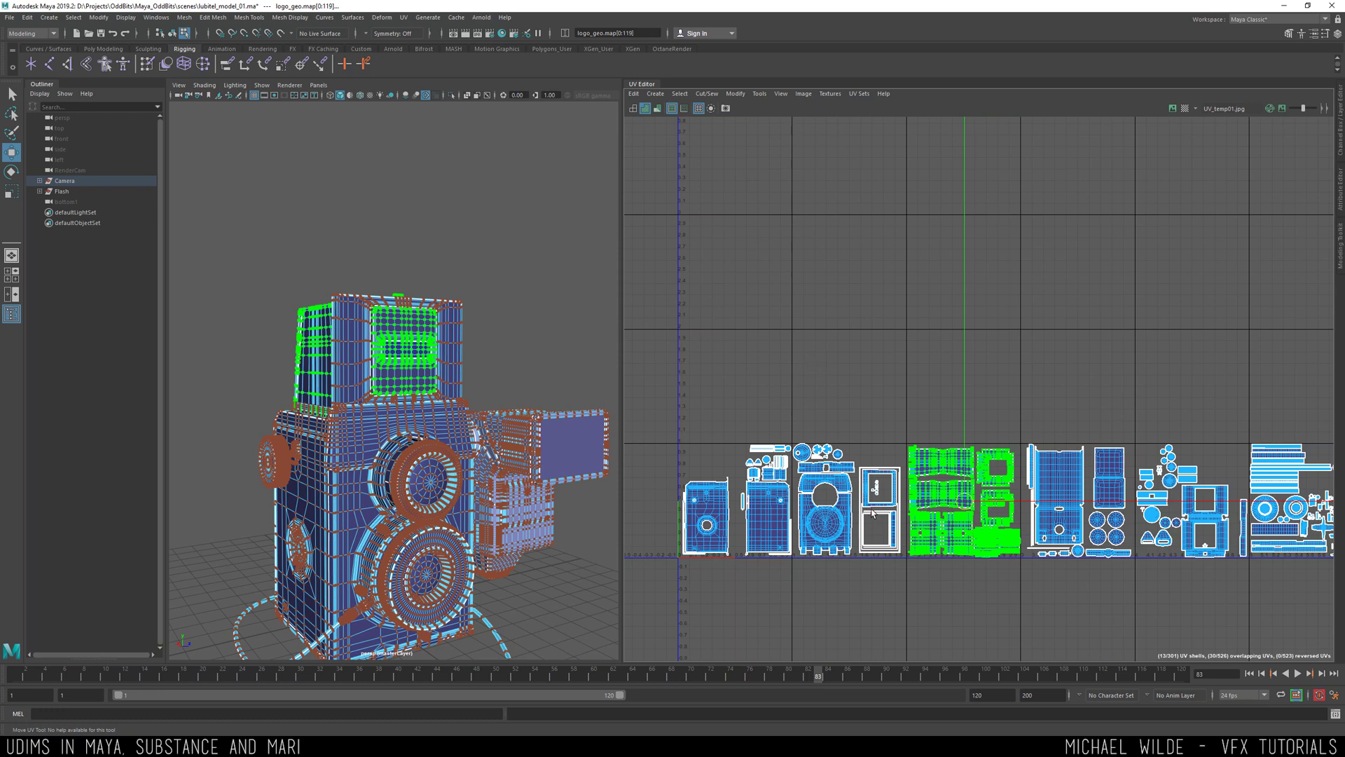
{"action": "left_click", "coordinate": [965, 502]}
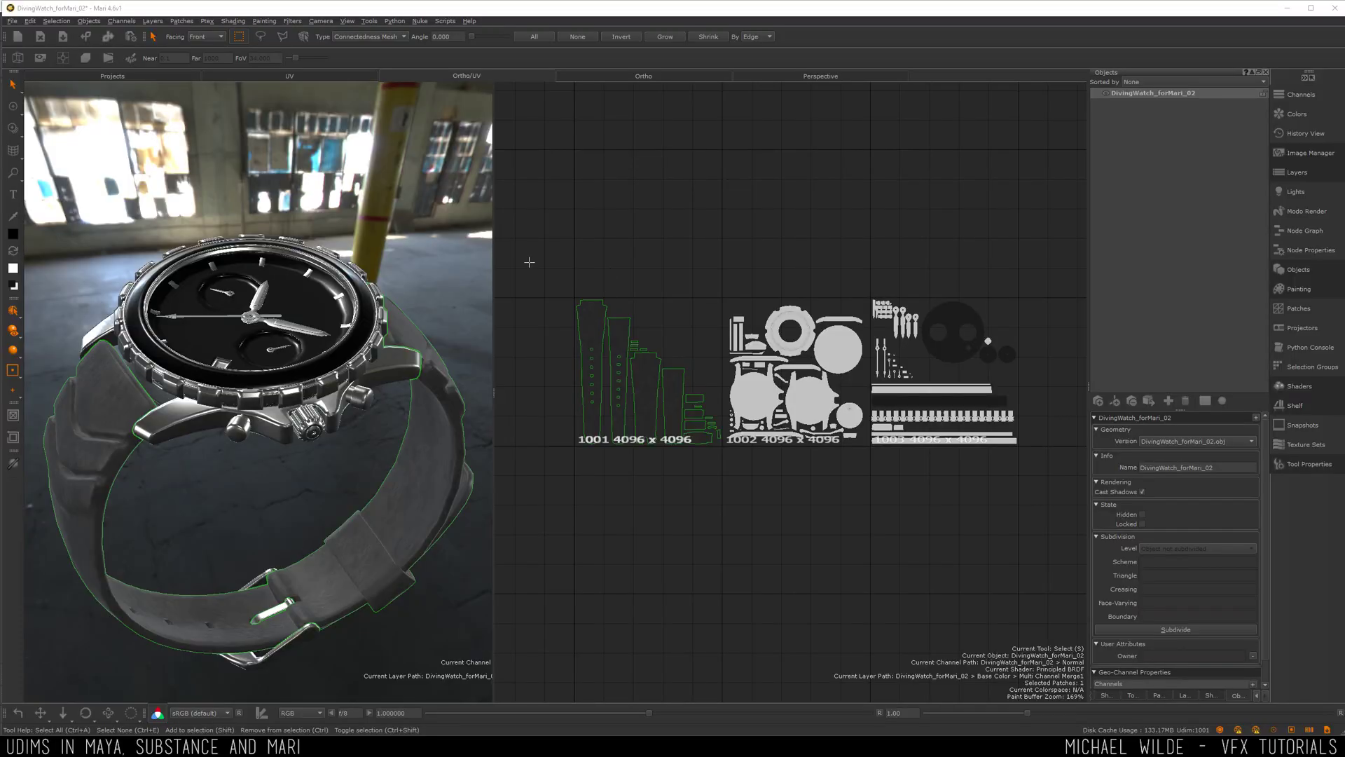
- Switch to Mari and select patch 1002, followed by patch 1003, to compare each with the matching parts of the watch
{"action": "mouse_move", "coordinate": [421, 262]}
{"action": "left_mouse_down", "text": "alt"}
{"action": "mouse_move", "coordinate": [309, 252]}
{"action": "mouse_move", "coordinate": [364, 249]}
{"action": "mouse_move", "coordinate": [421, 280]}
{"action": "left_mouse_up", "text": "alt"}
{"action": "left_click_drag", "start_coordinate": [300, 210], "coordinate": [350, 247], "text": "alt"}
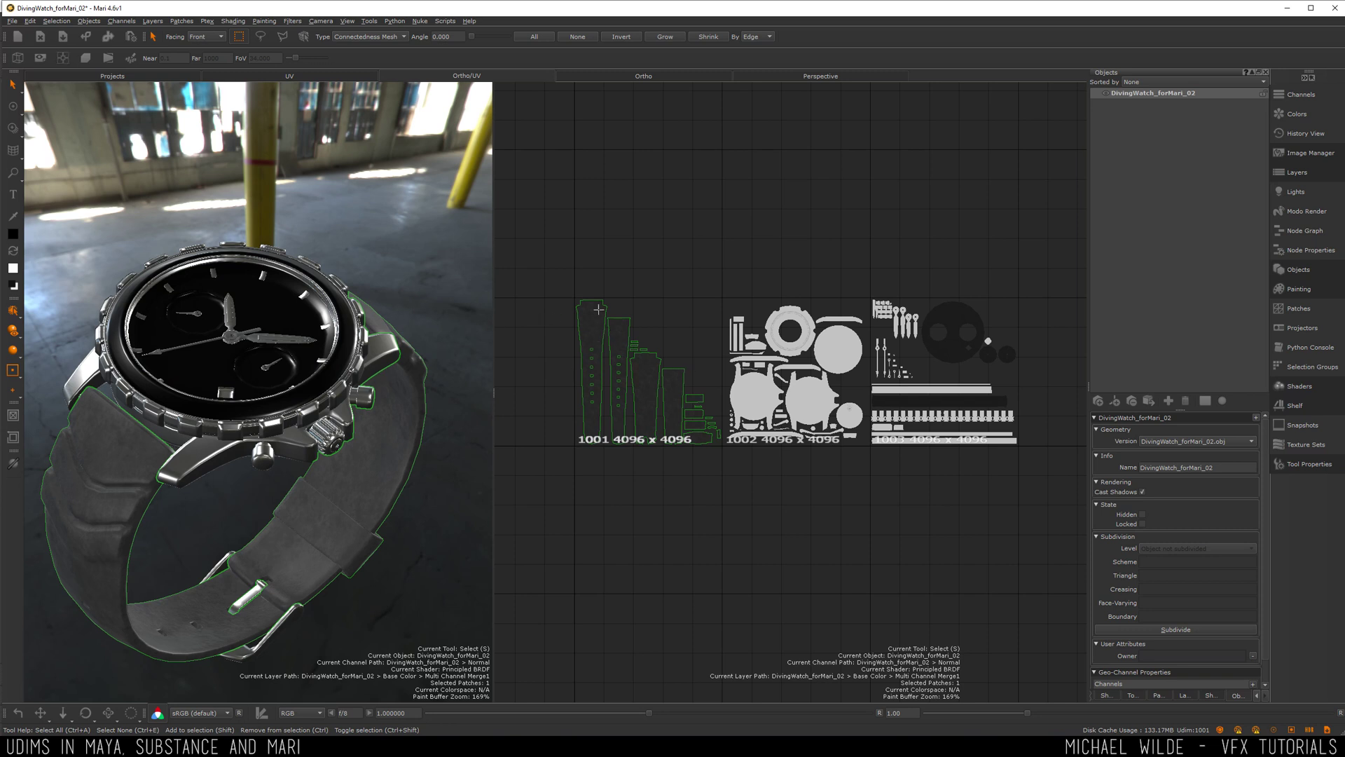
{"action": "middle_click_drag", "start_coordinate": [602, 352], "coordinate": [678, 361]}
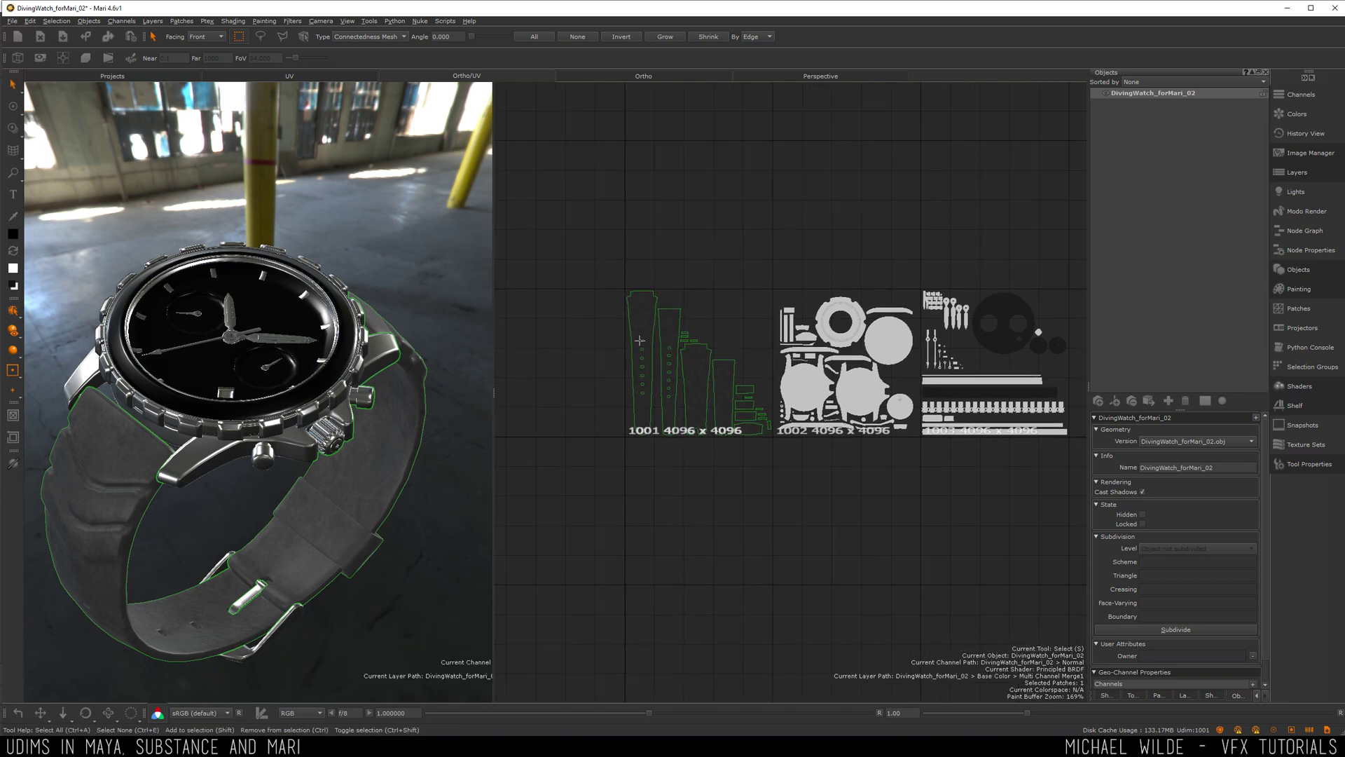
{"action": "left_click", "coordinate": [829, 363]}
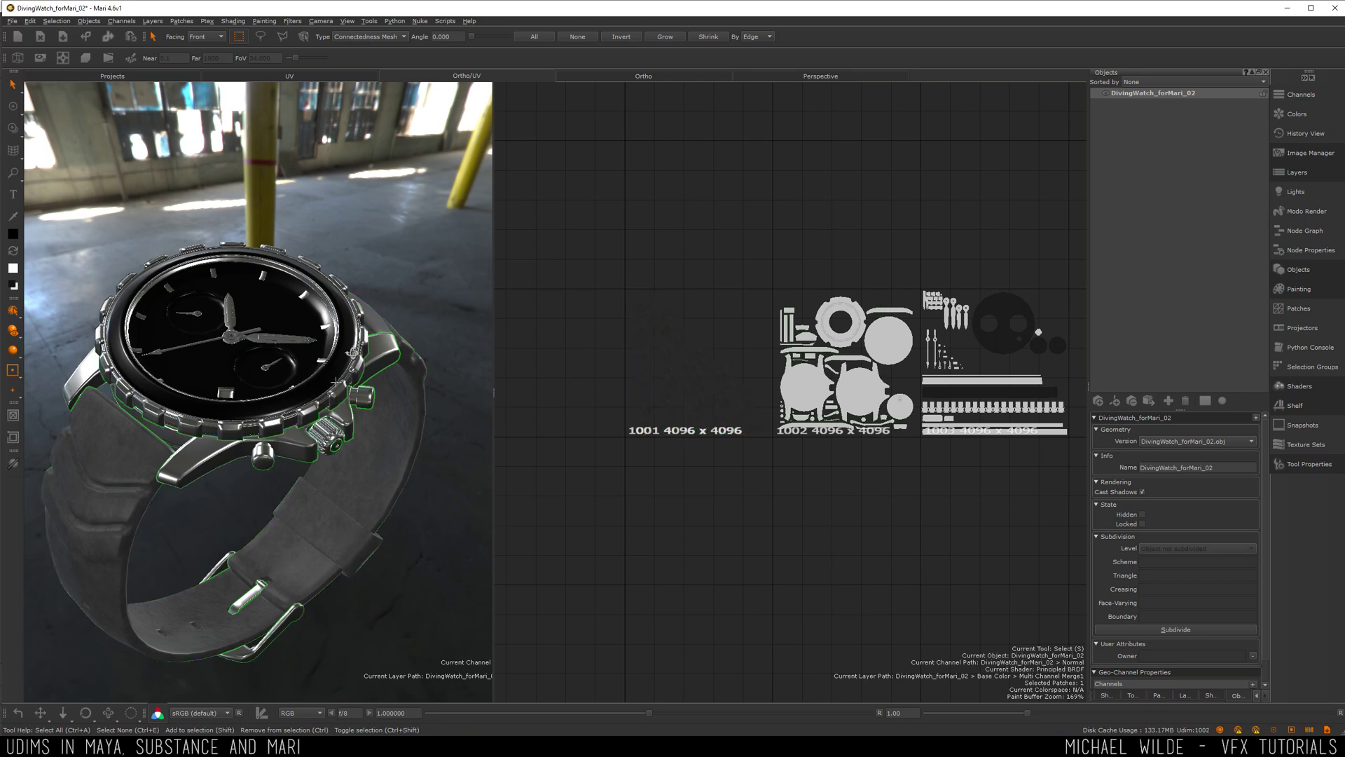
{"action": "left_click_drag", "start_coordinate": [347, 338], "coordinate": [336, 273], "text": "alt"}
{"action": "left_click", "coordinate": [995, 364]}
- Select all three patches of the watch and examine the shells in tiles 1002 and 1003
{"action": "left_click_drag", "start_coordinate": [309, 210], "coordinate": [305, 382], "text": "alt"}
{"action": "left_click_drag", "start_coordinate": [578, 238], "coordinate": [635, 279]}
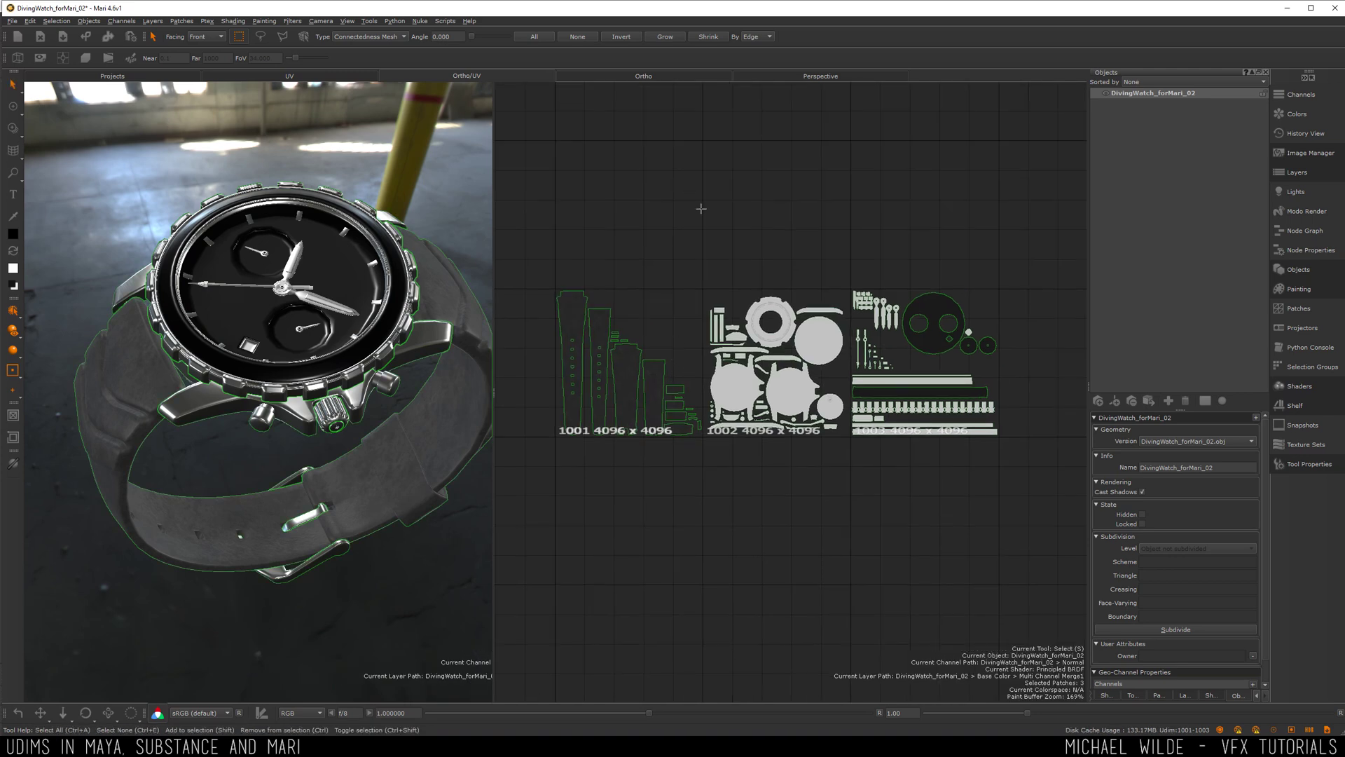
{"action": "scroll", "coordinate": [592, 430], "scroll_direction": "up", "scroll_amount": 5}
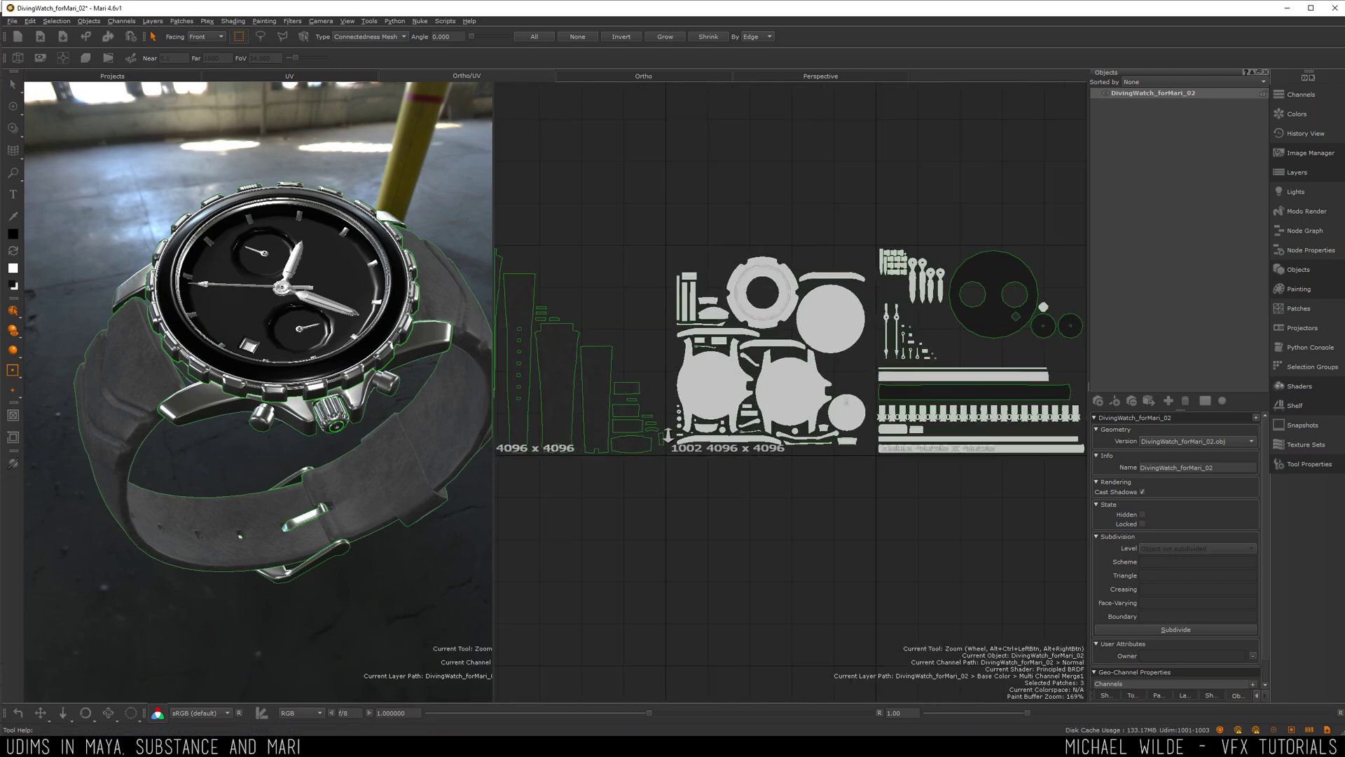
{"action": "middle_click_drag", "start_coordinate": [693, 465], "coordinate": [572, 468], "text": "alt"}
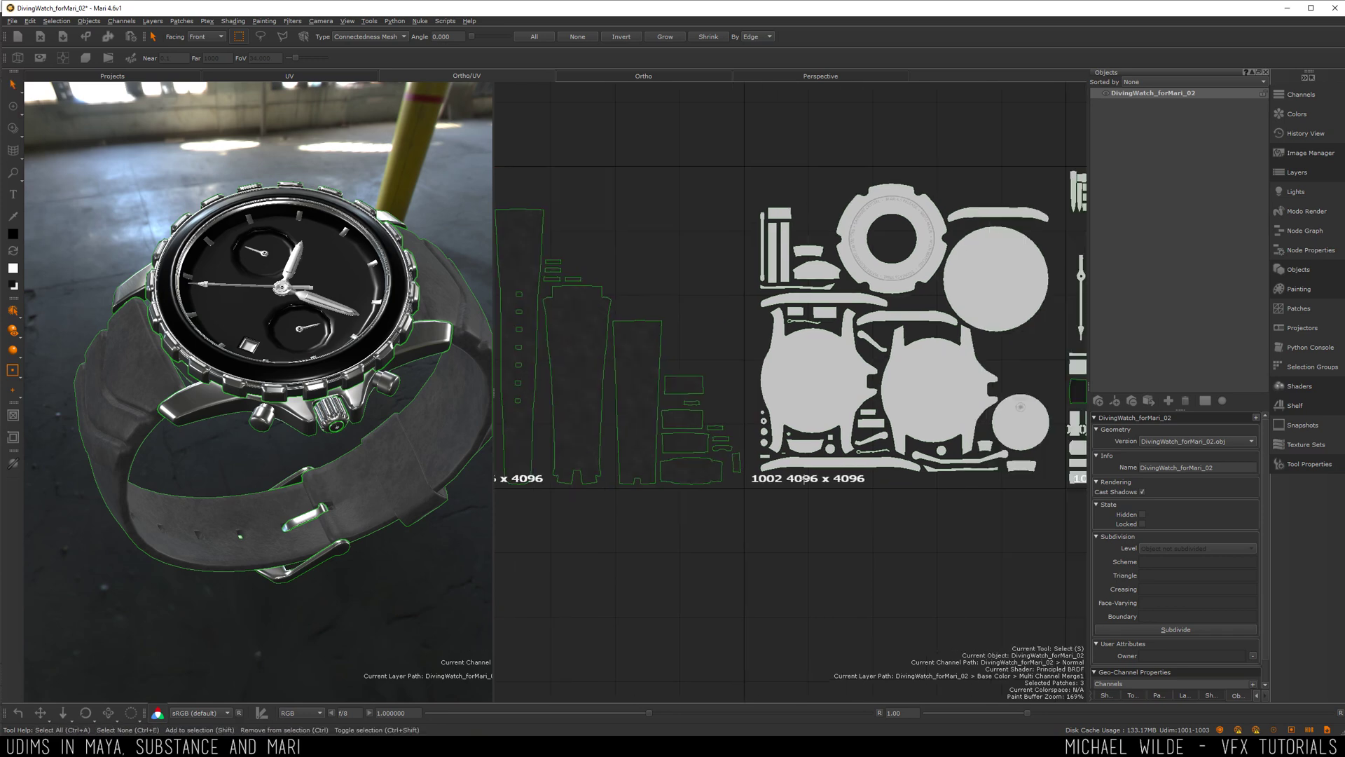
{"action": "middle_click_drag", "start_coordinate": [1079, 478], "coordinate": [770, 448], "text": "alt"}
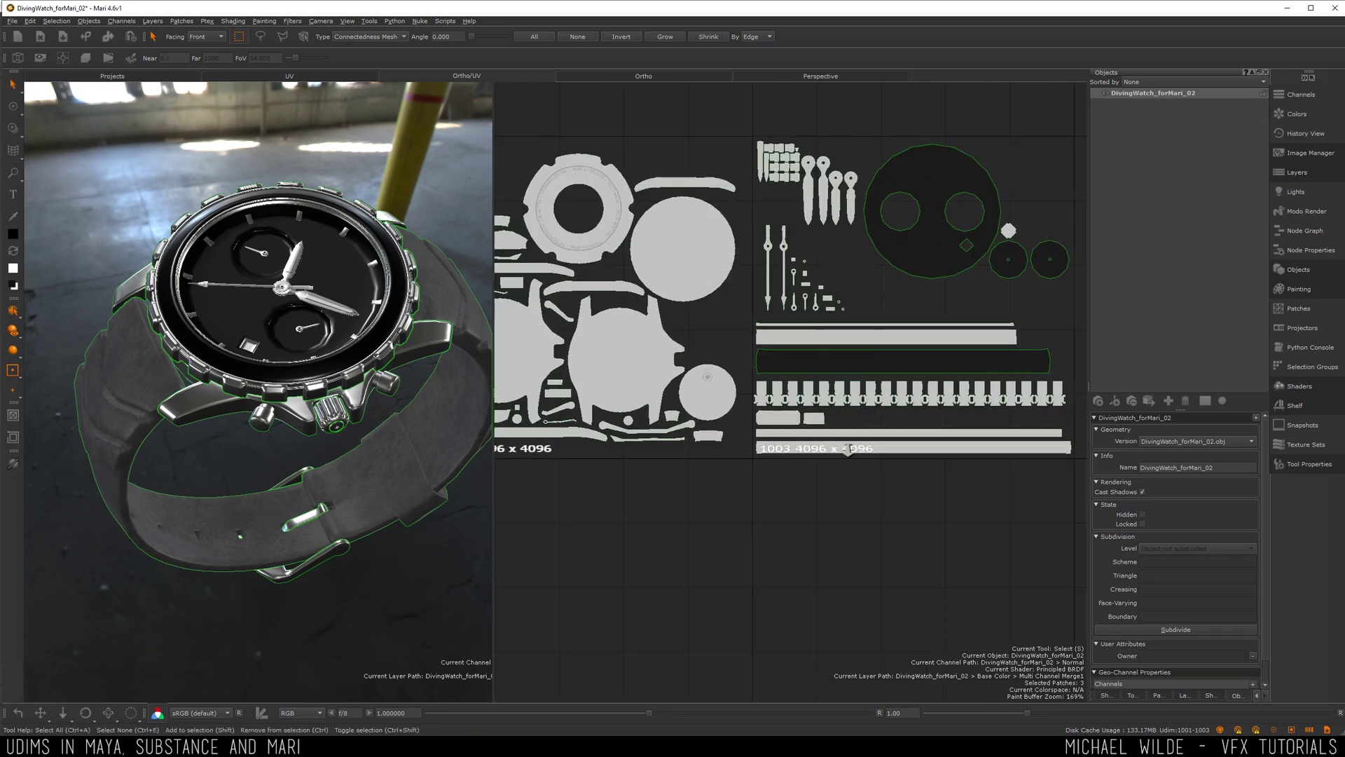
{"action": "scroll", "coordinate": [754, 447], "scroll_direction": "down", "scroll_amount": 10}
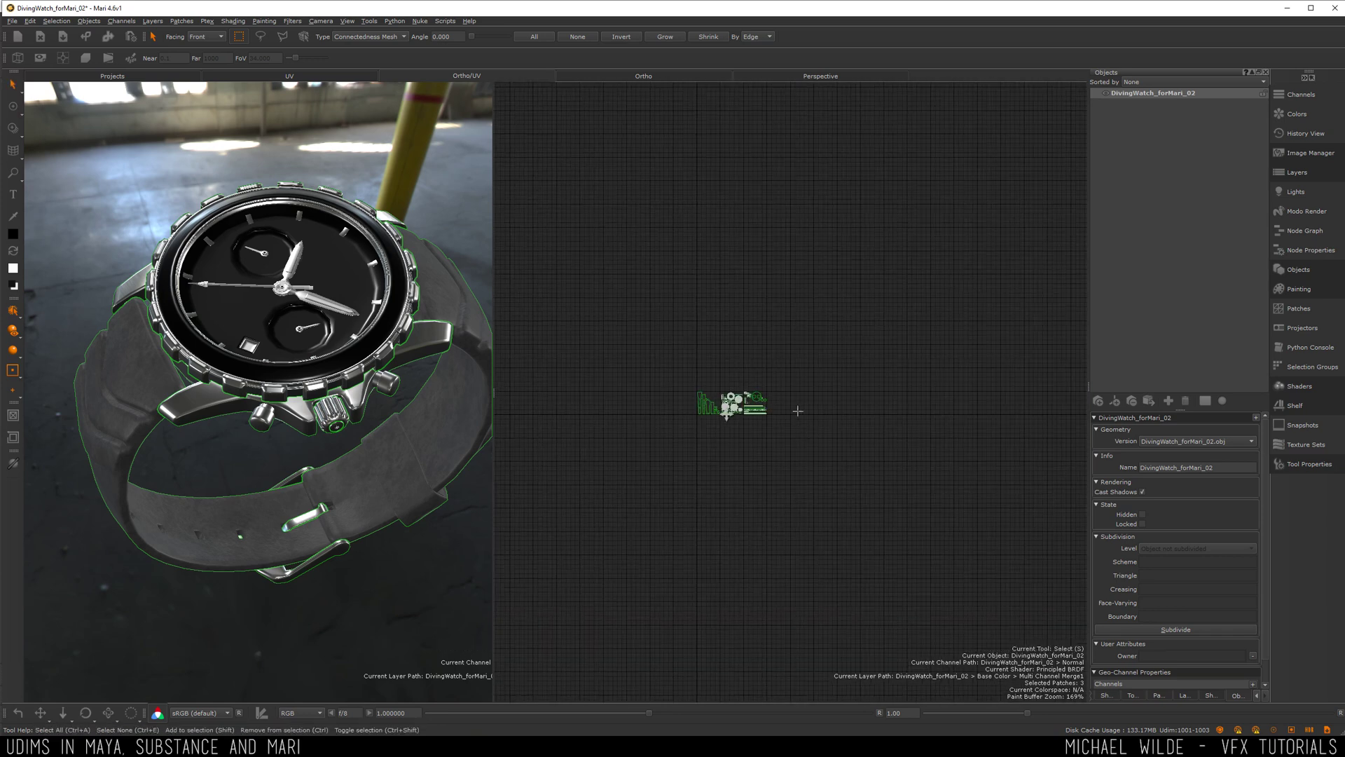
- Survey the full UDIM grid of the watch and inspect the shells from tile 1003 back to 1001
{"action": "middle_click_drag", "start_coordinate": [797, 410], "coordinate": [733, 400], "text": "alt"}
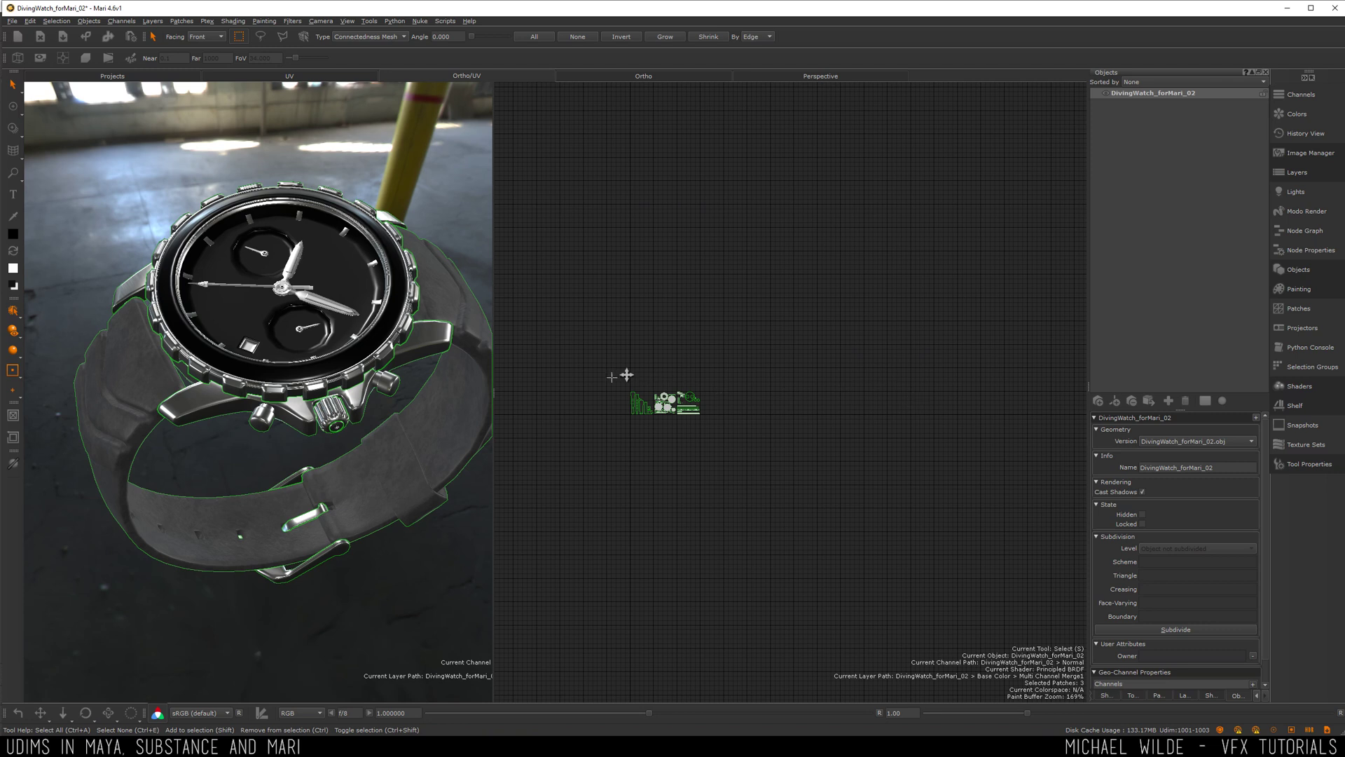
{"action": "scroll", "coordinate": [850, 465], "scroll_direction": "up", "scroll_amount": 10}
{"action": "middle_click_drag", "start_coordinate": [700, 451], "coordinate": [994, 206]}
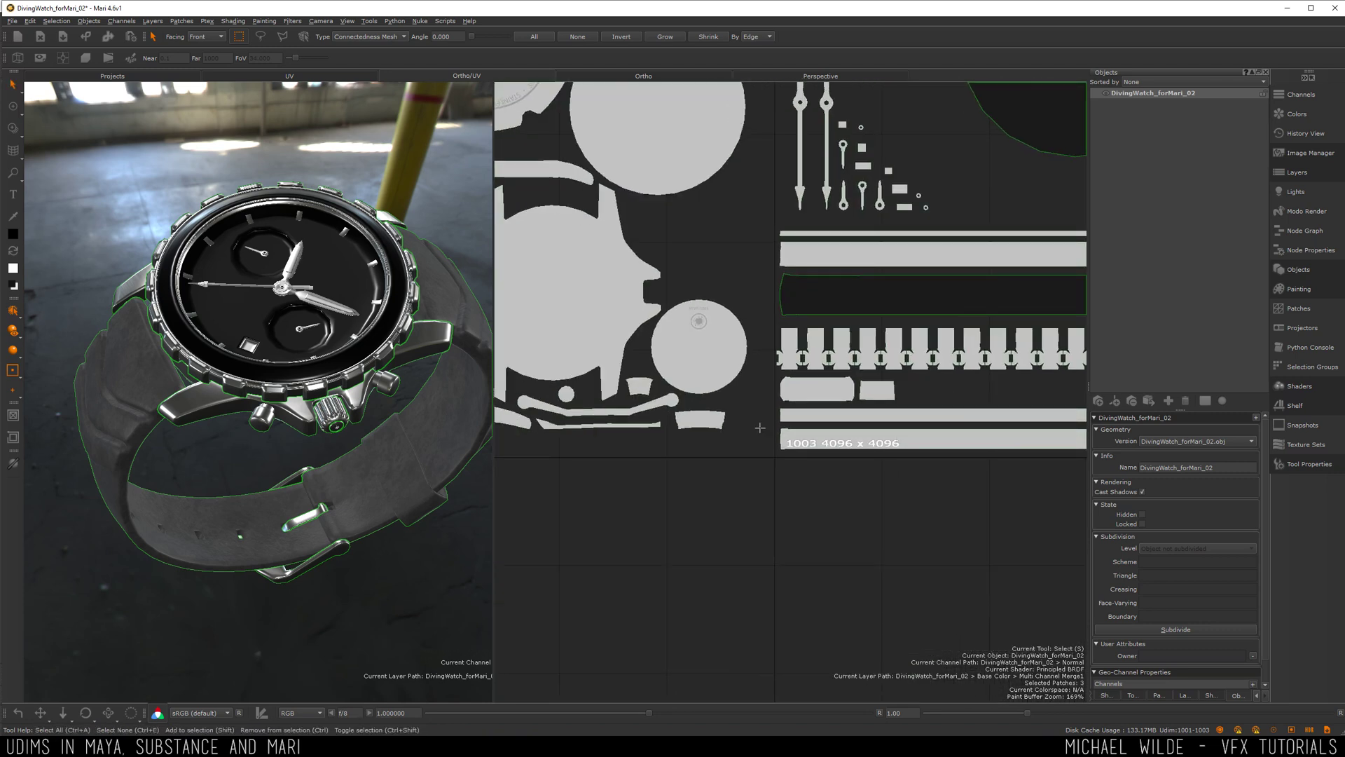
{"action": "scroll", "coordinate": [1028, 380], "scroll_direction": "down", "scroll_amount": 3}
{"action": "middle_click_drag", "start_coordinate": [689, 214], "coordinate": [762, 217]}
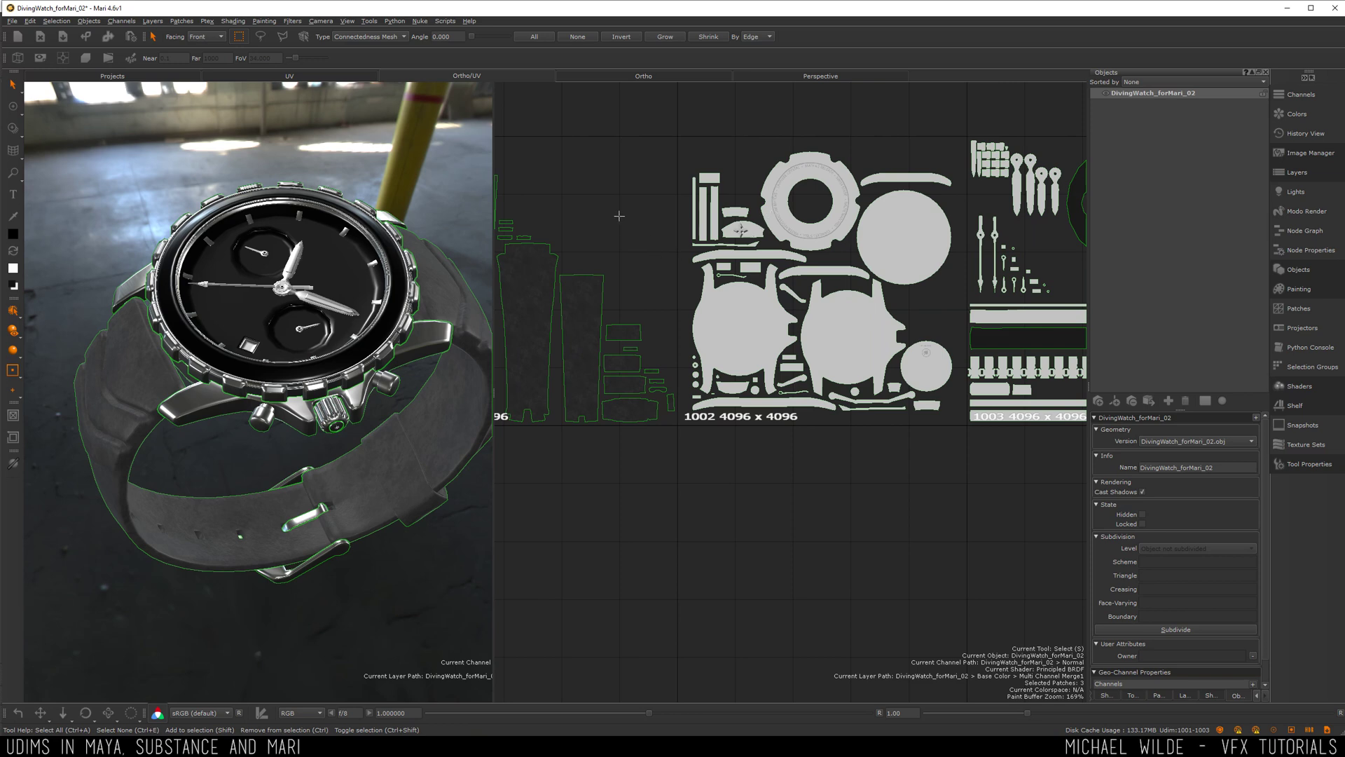
{"action": "middle_click_drag", "start_coordinate": [619, 217], "coordinate": [756, 230], "text": "alt"}
{"action": "right_click_drag", "start_coordinate": [629, 196], "coordinate": [860, 459], "text": "alt"}
{"action": "middle_click_drag", "start_coordinate": [861, 459], "coordinate": [898, 365], "text": "alt"}
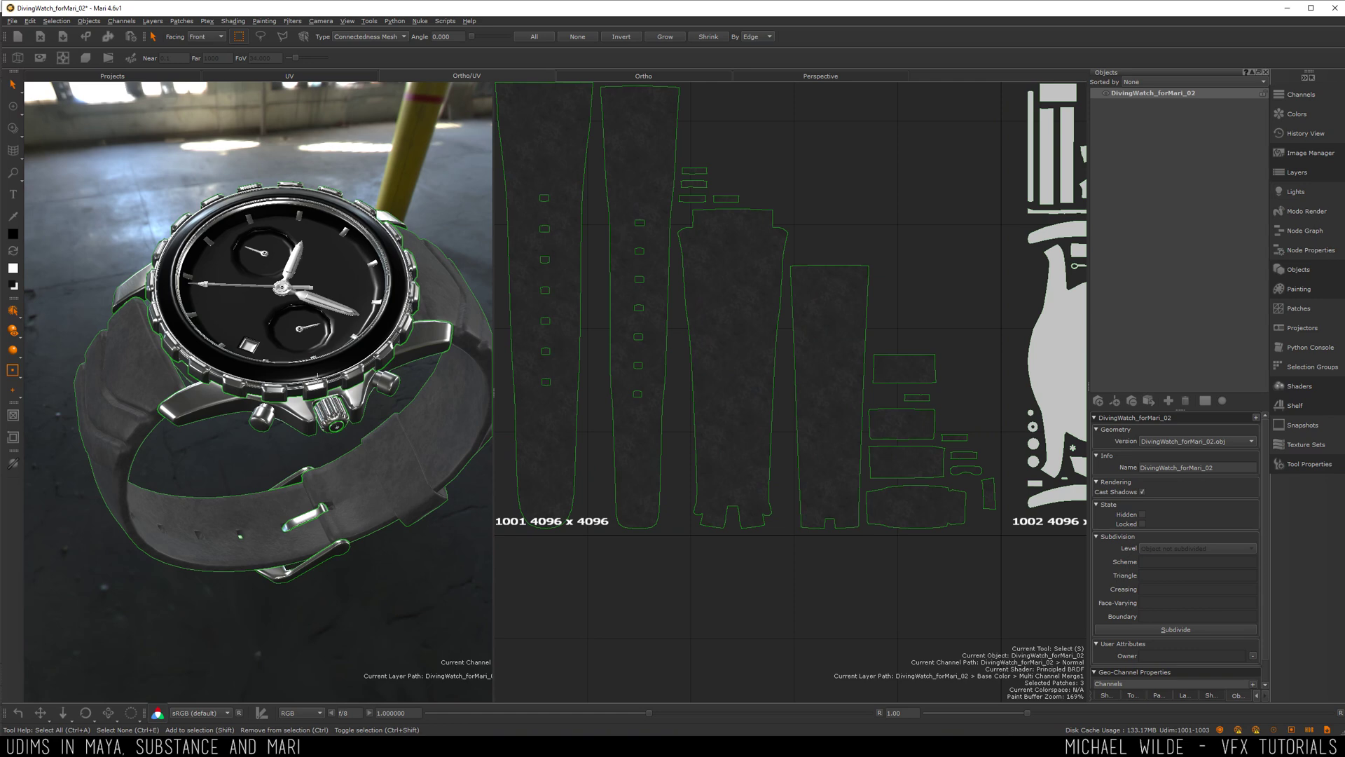
- Compare the strap on the watch model with the strap shells in patch 1001
{"action": "left_click_drag", "start_coordinate": [295, 414], "coordinate": [351, 336], "text": "alt"}
{"action": "right_click_drag", "start_coordinate": [738, 303], "coordinate": [690, 263], "text": "alt"}
{"action": "middle_click_drag", "start_coordinate": [690, 263], "coordinate": [712, 306], "text": "alt"}
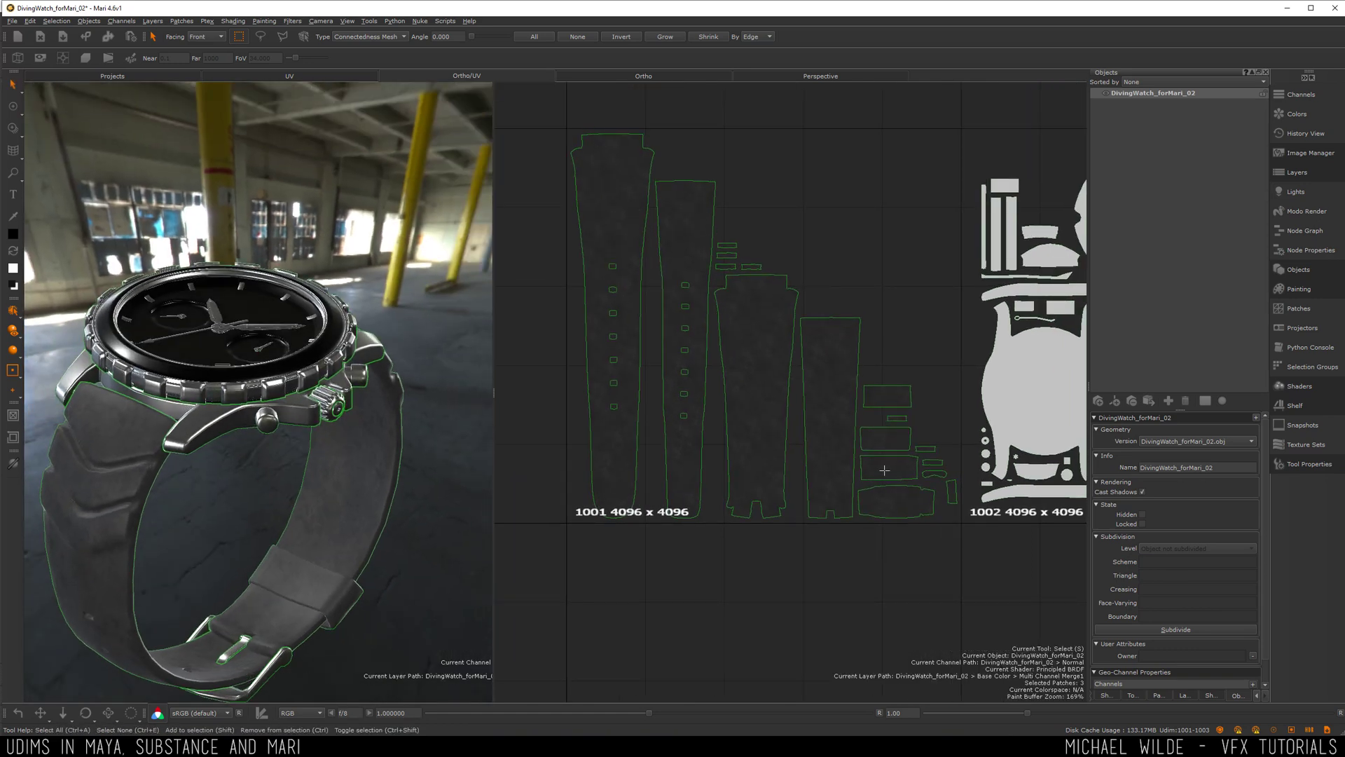
{"action": "left_click", "coordinate": [63, 57]}
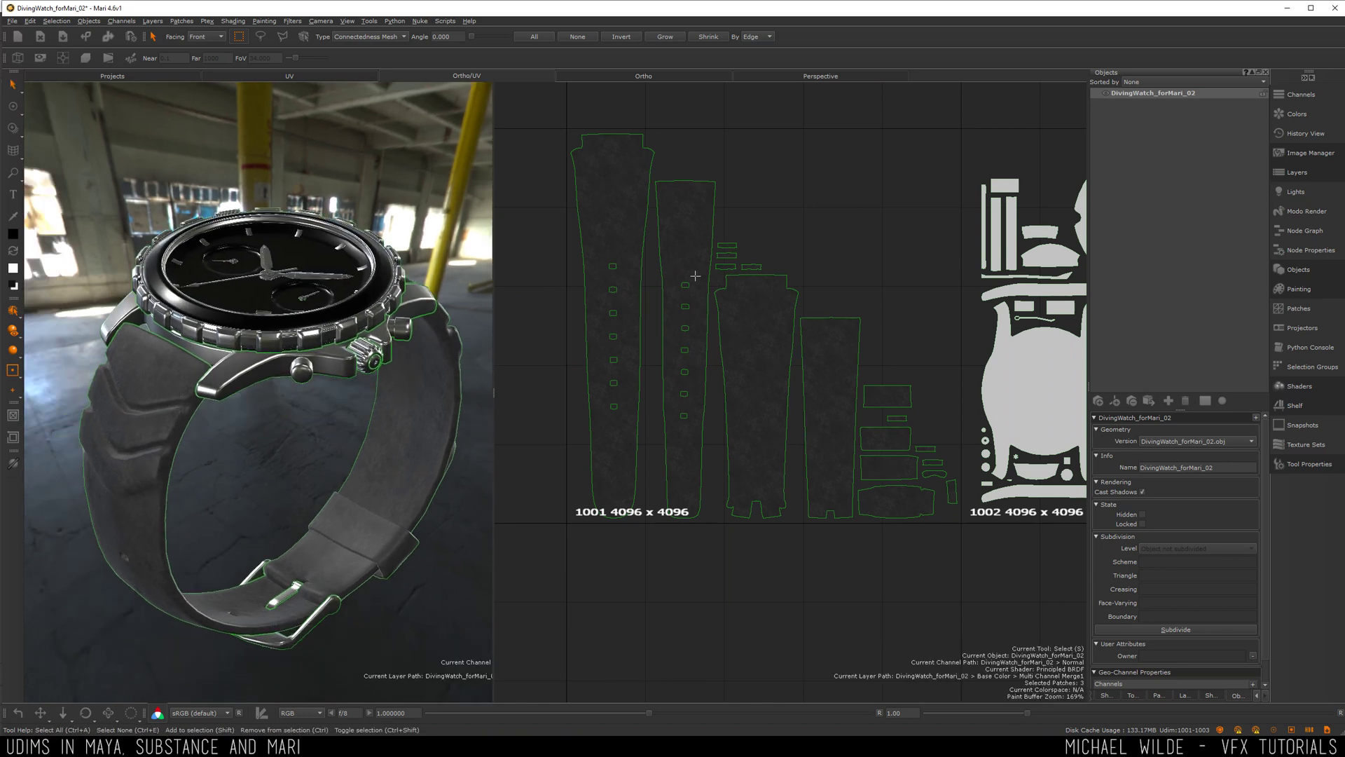
{"action": "left_click", "coordinate": [831, 184]}
- Select only patch 1002 and compare its shells with the outlined case and buckle parts on the watch
{"action": "middle_click_drag", "start_coordinate": [813, 243], "coordinate": [647, 237], "text": "alt"}
{"action": "left_click_drag", "start_coordinate": [865, 159], "coordinate": [1000, 376]}
{"action": "left_click_drag", "start_coordinate": [341, 250], "coordinate": [326, 284], "text": "alt"}
{"action": "middle_click_drag", "start_coordinate": [871, 295], "coordinate": [585, 351], "text": "alt"}
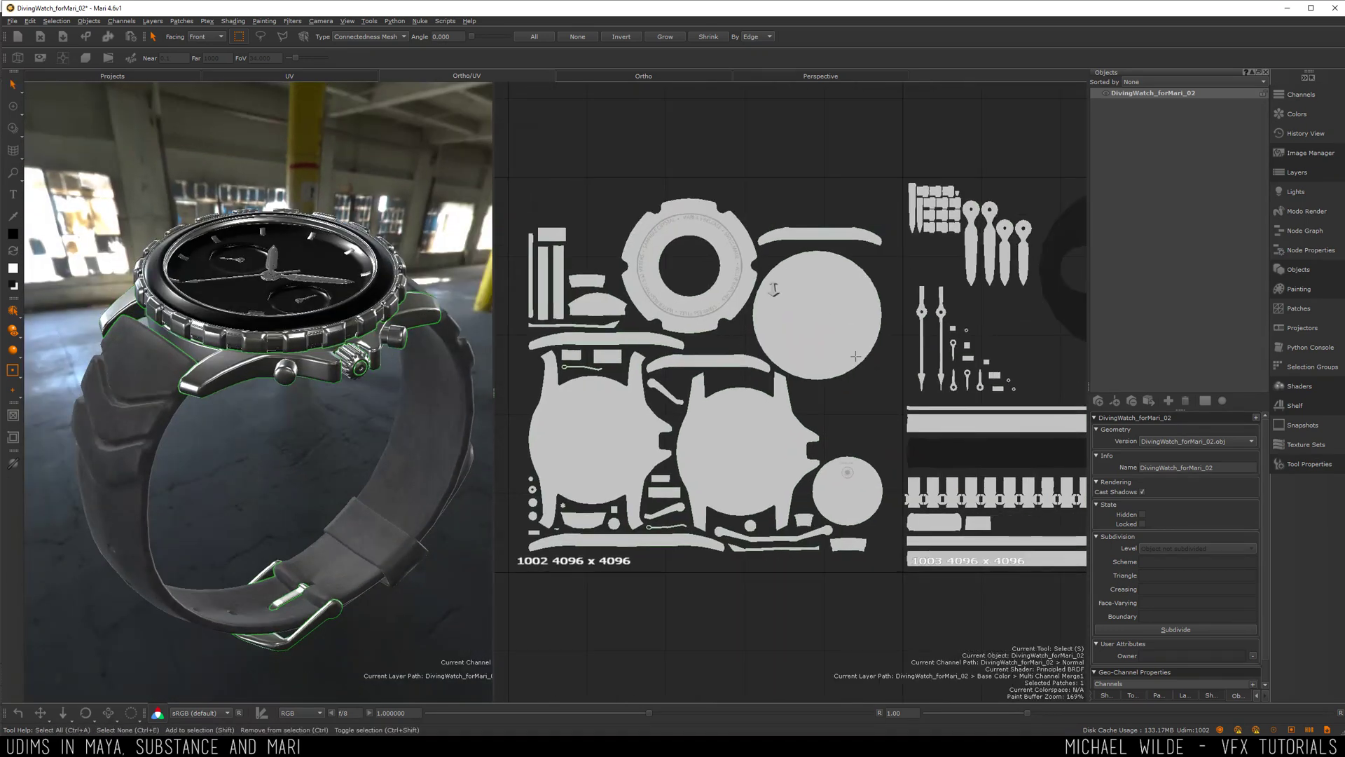
- Select only patch 1003 to outline its parts on the watch, and frame patch 1001 in the UV view
{"action": "scroll", "coordinate": [855, 356], "scroll_direction": "down", "scroll_amount": 5}
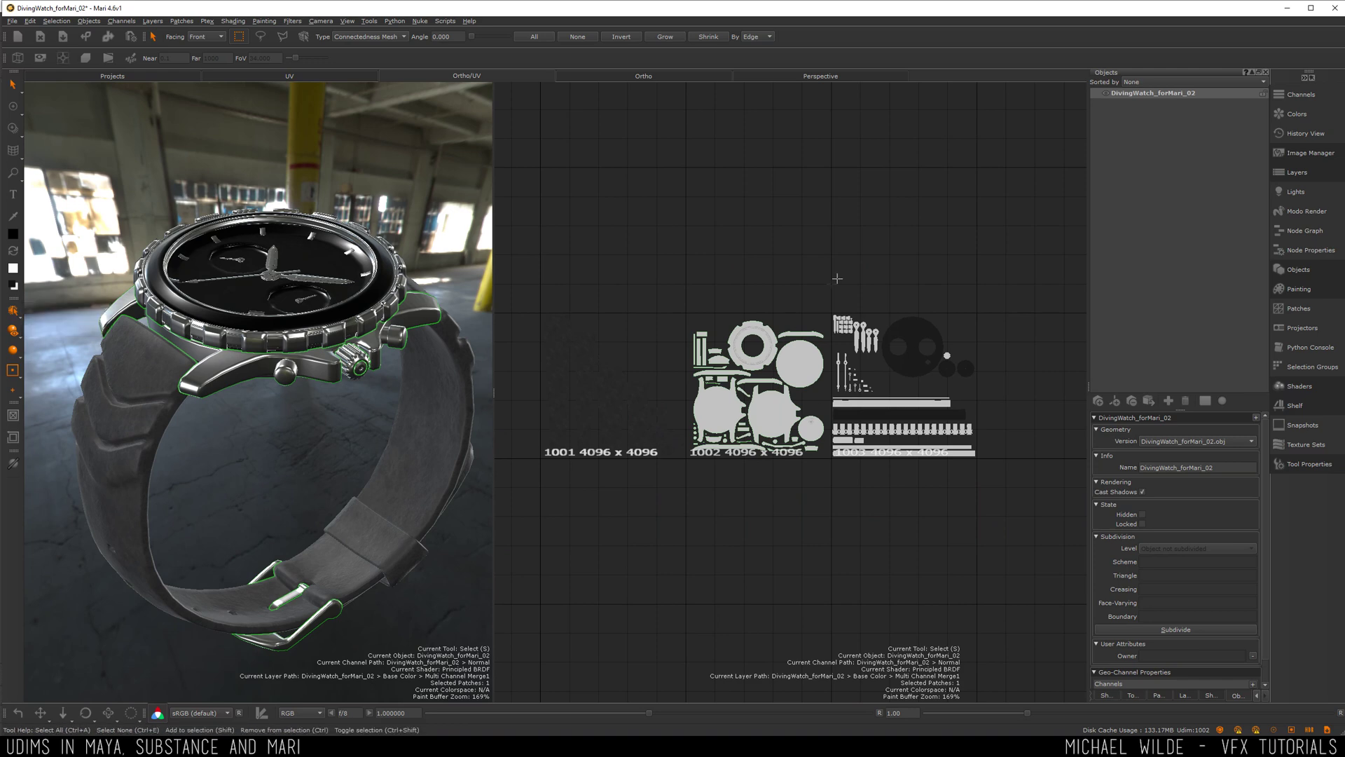
{"action": "left_click", "coordinate": [876, 377]}
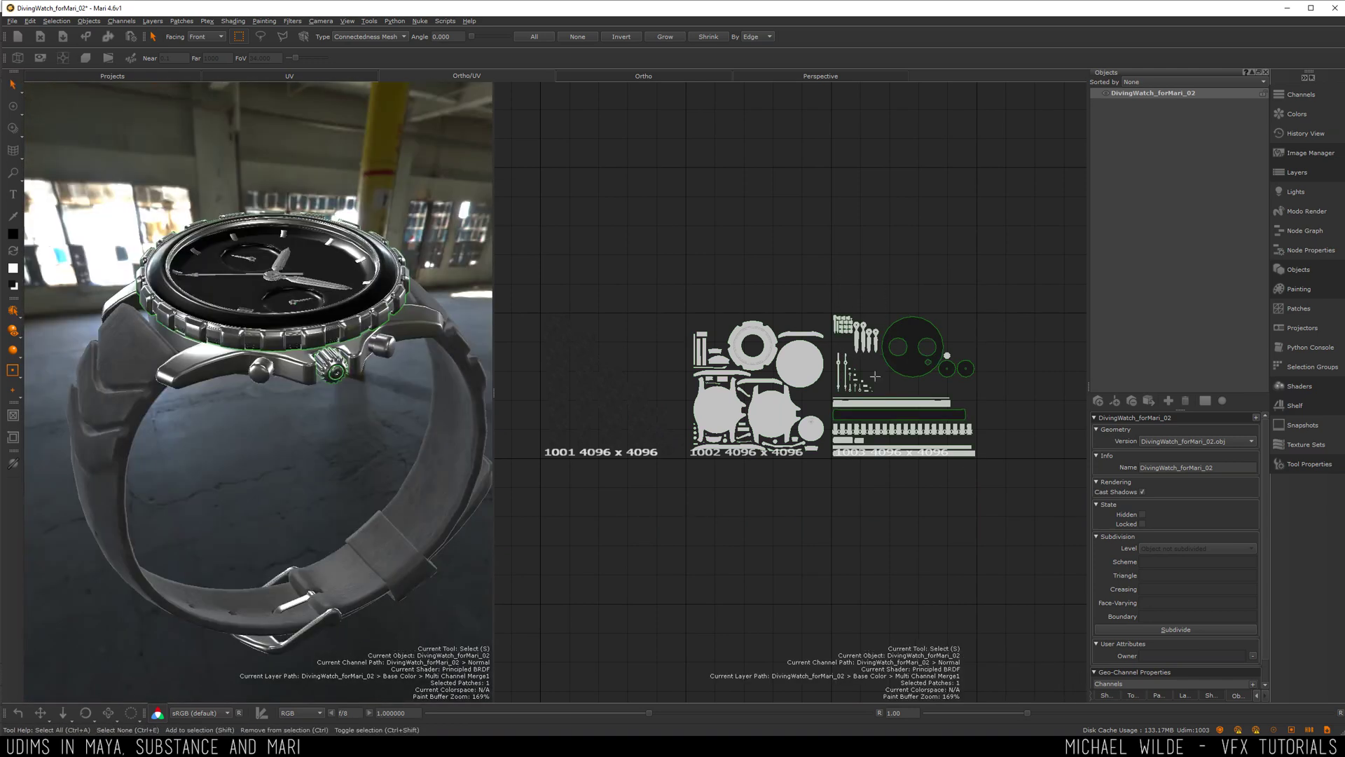
{"action": "middle_click_drag", "start_coordinate": [787, 308], "coordinate": [906, 314], "text": "alt"}
{"action": "right_click_drag", "start_coordinate": [906, 313], "coordinate": [789, 357], "text": "alt"}
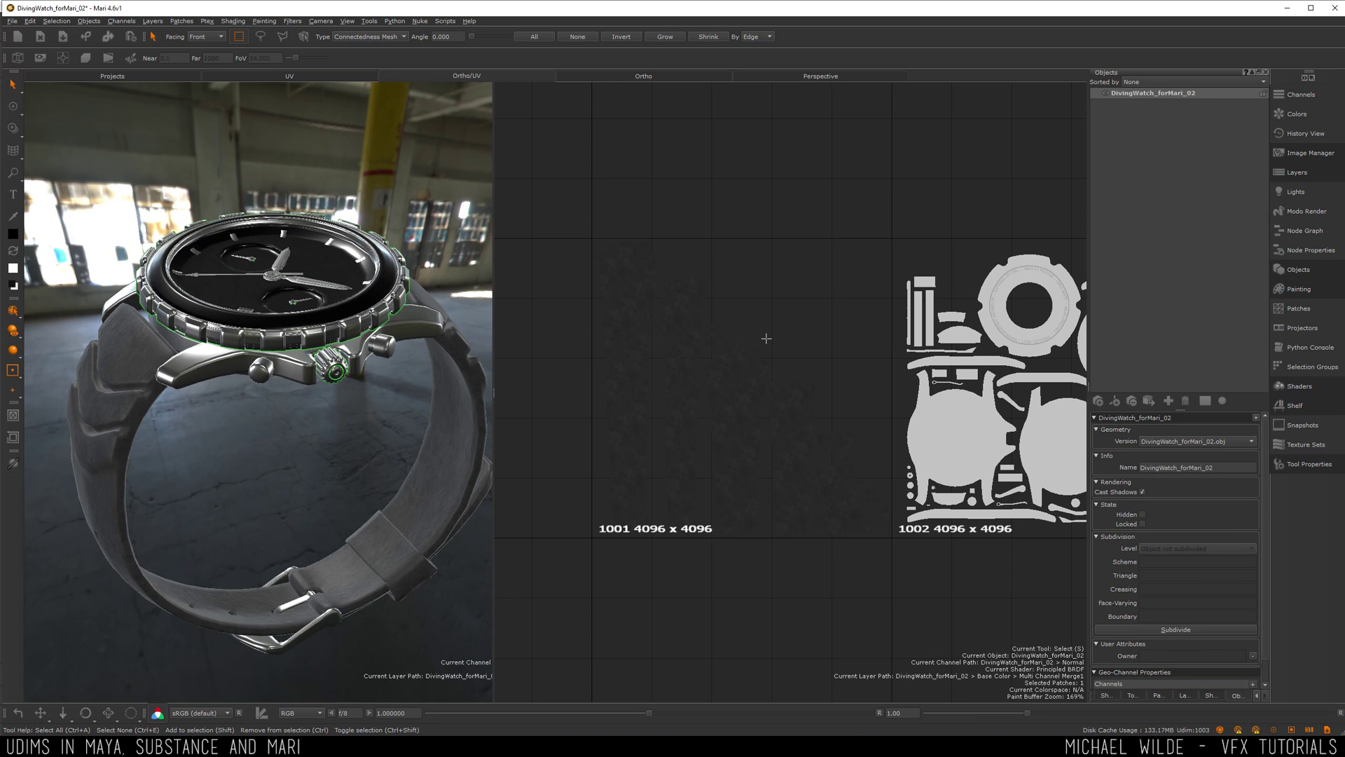
- Select only patch 1001 in the UV view to outline the strap parts on the watch
{"action": "right_click_drag", "start_coordinate": [772, 351], "coordinate": [718, 285], "text": "alt"}
{"action": "middle_click_drag", "start_coordinate": [718, 285], "coordinate": [691, 285], "text": "alt"}
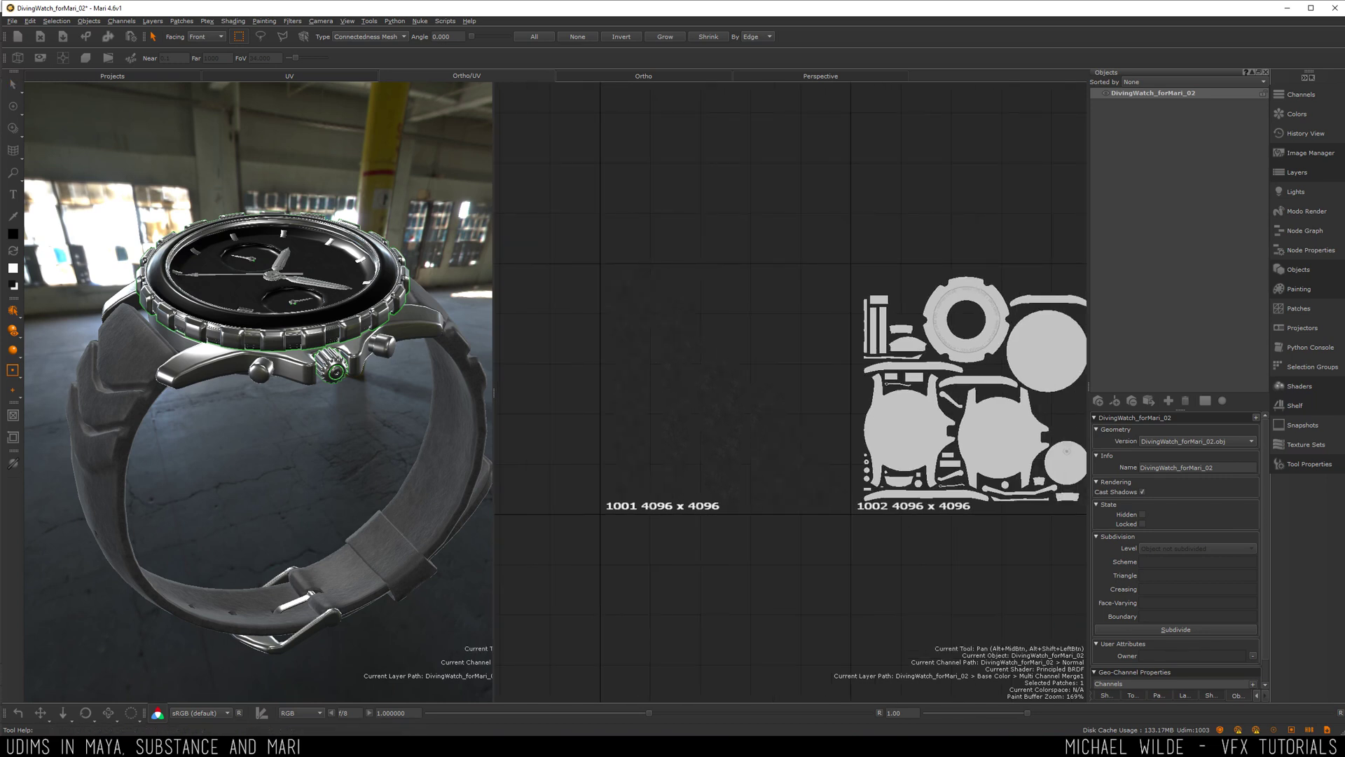
{"action": "left_click_drag", "start_coordinate": [579, 219], "coordinate": [826, 574]}
{"action": "middle_click_drag", "start_coordinate": [875, 388], "coordinate": [783, 396], "text": "alt"}
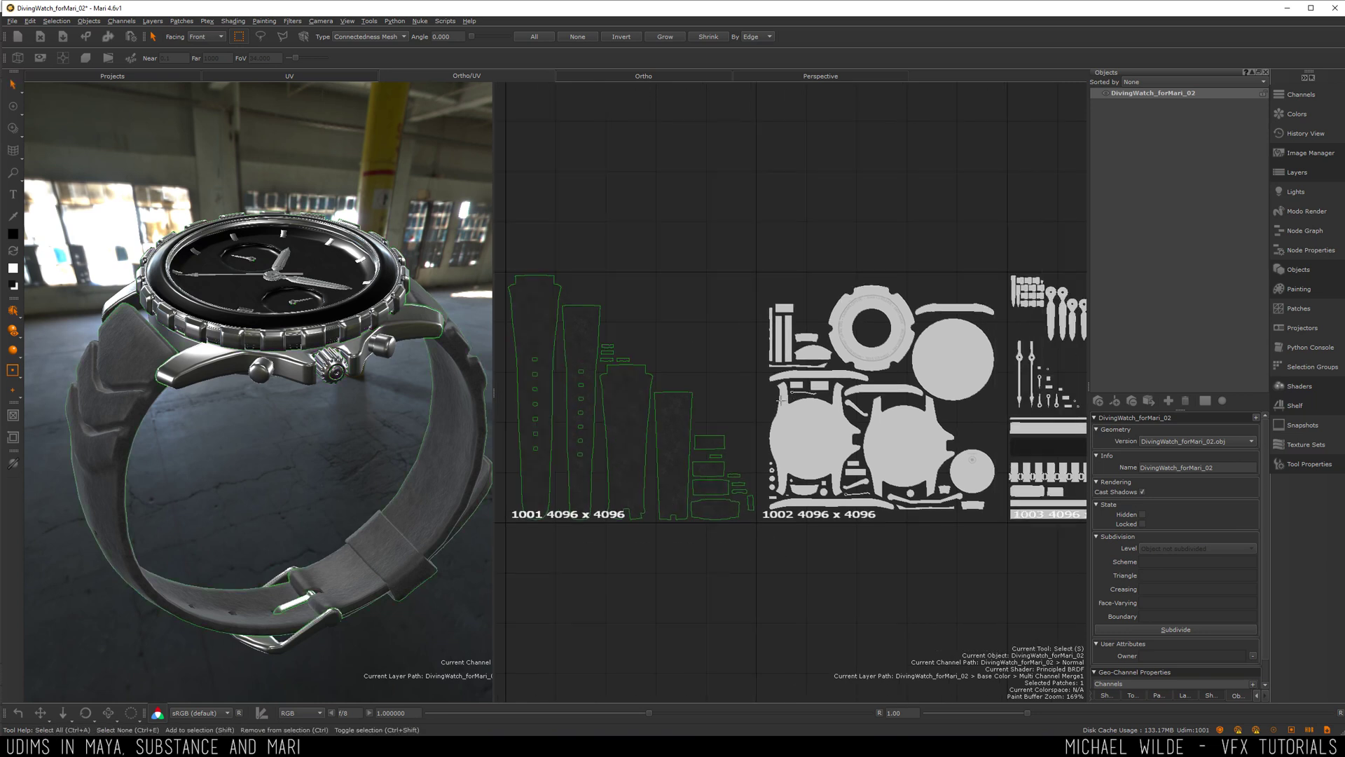
- Dock the Node Graph below the viewports and create a UDIM Mask node in an empty area of it
{"action": "left_click", "coordinate": [1303, 232]}
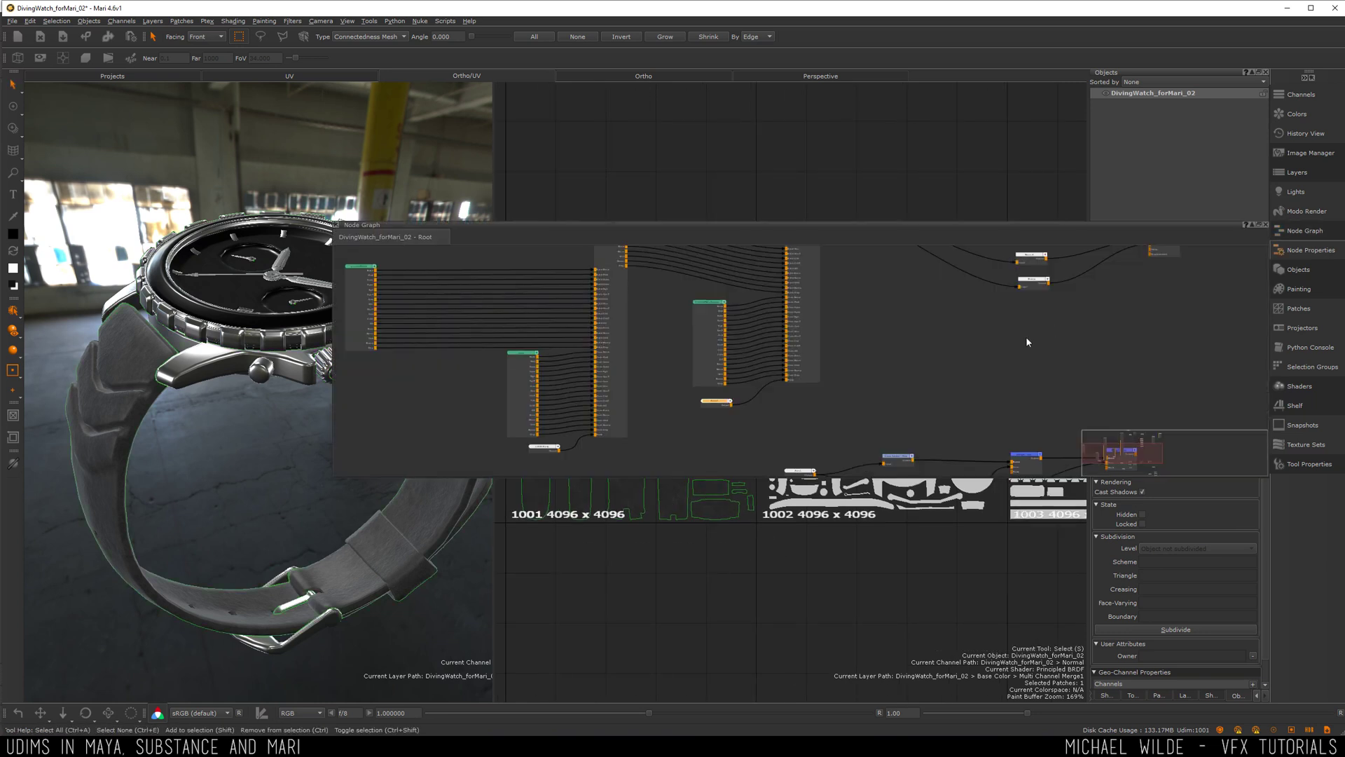
{"action": "left_click", "coordinate": [1260, 225]}
{"action": "middle_click_drag", "start_coordinate": [895, 591], "coordinate": [756, 571]}
{"action": "scroll", "coordinate": [729, 561], "scroll_direction": "up", "scroll_amount": 3}
{"action": "key", "text": "Tab"}
{"action": "type", "text": "udim"}
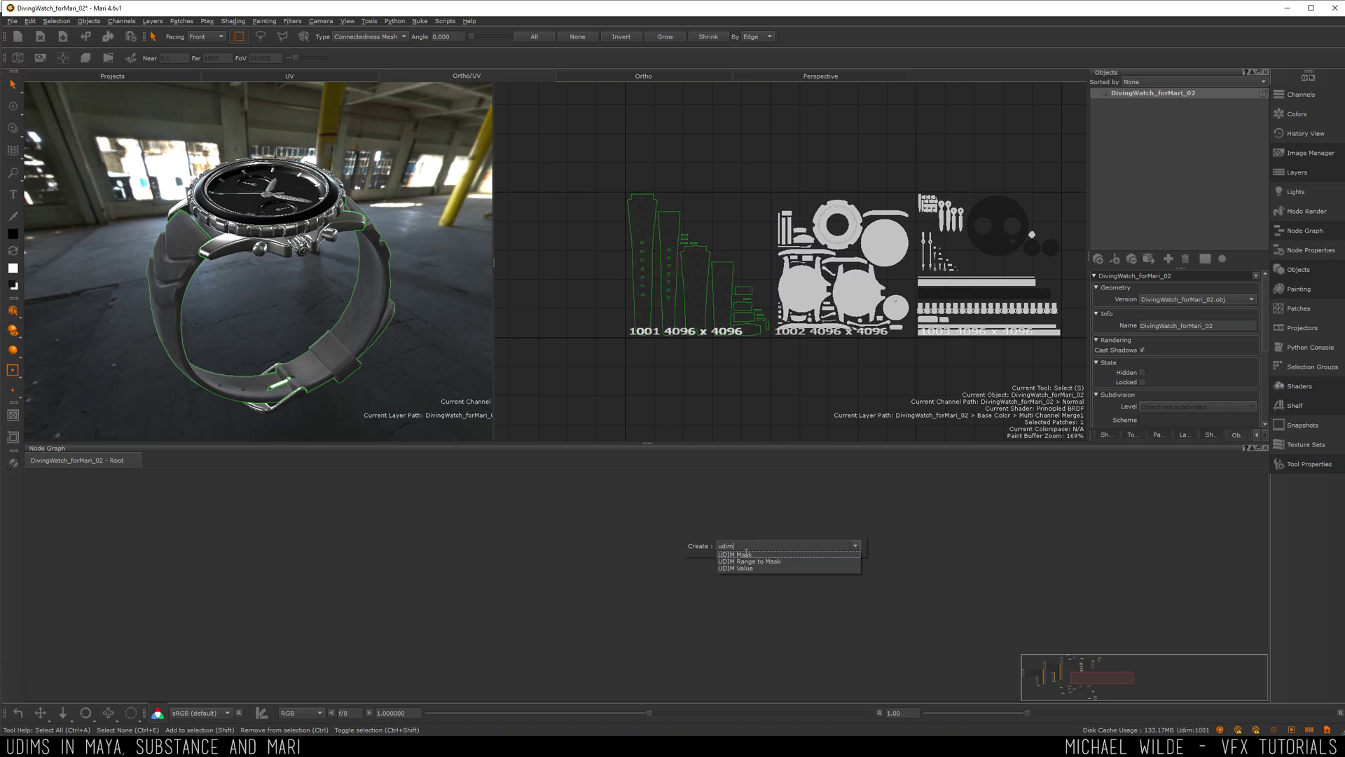
{"action": "left_click", "coordinate": [744, 554]}
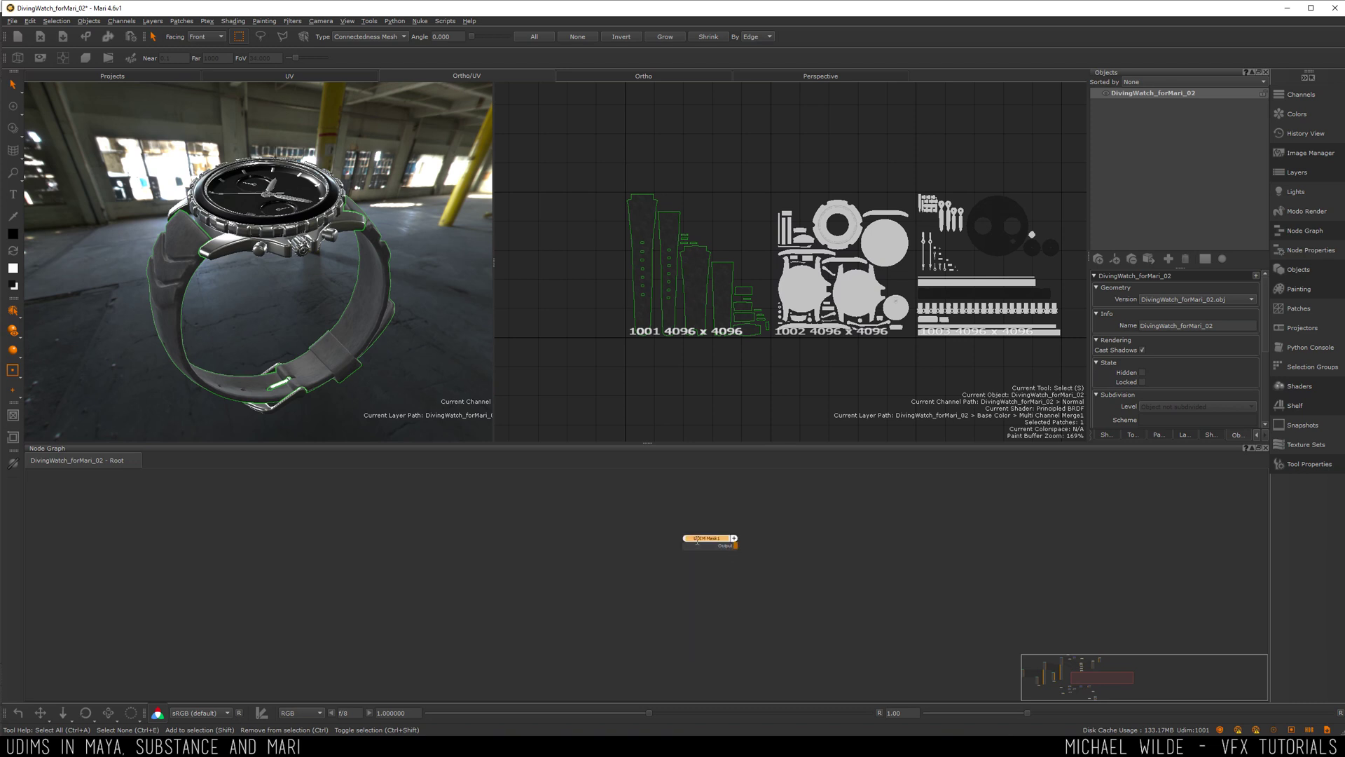
- Display the UDIM Mask node's output on the watch and raise its UDIM value to 1002 and one tile further
{"action": "left_click_drag", "start_coordinate": [708, 538], "coordinate": [669, 544]}
{"action": "double_click", "coordinate": [670, 544]}
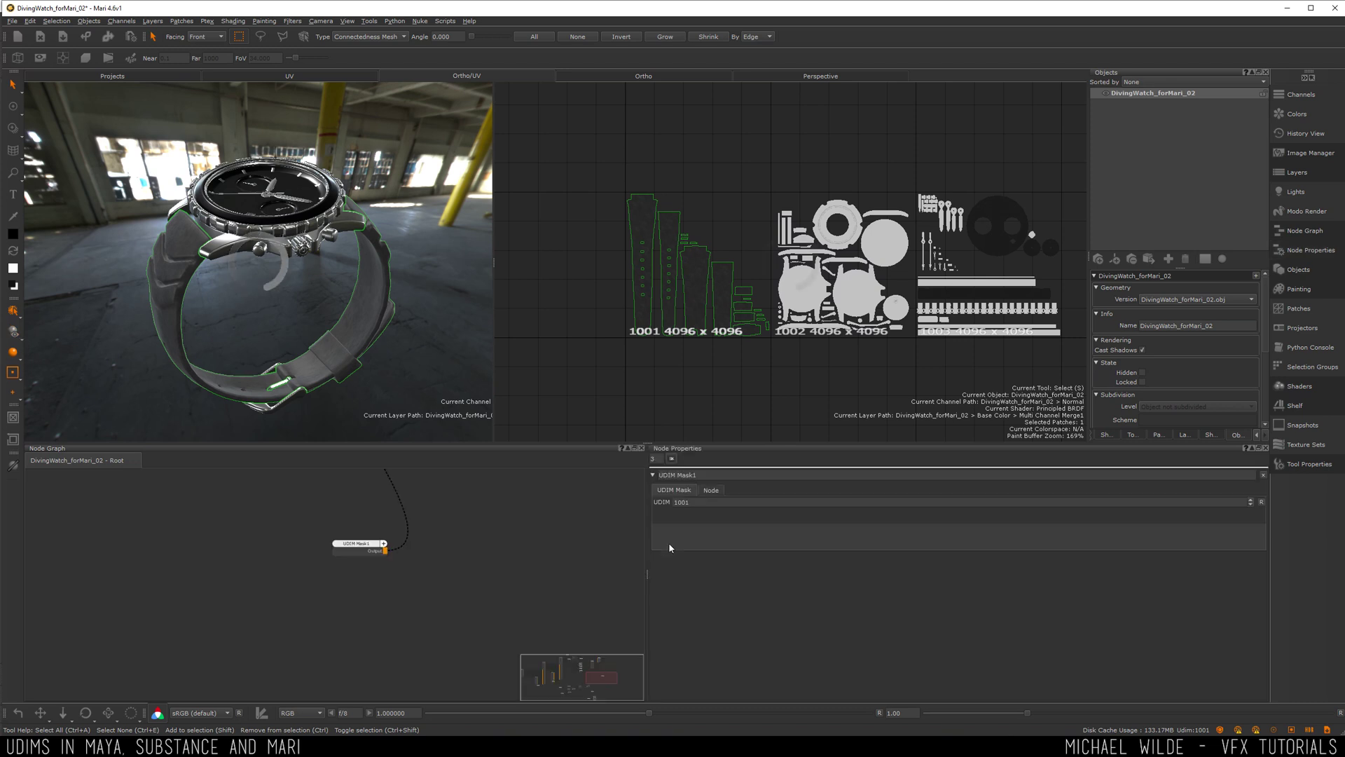
{"action": "left_click_drag", "start_coordinate": [344, 545], "coordinate": [443, 547]}
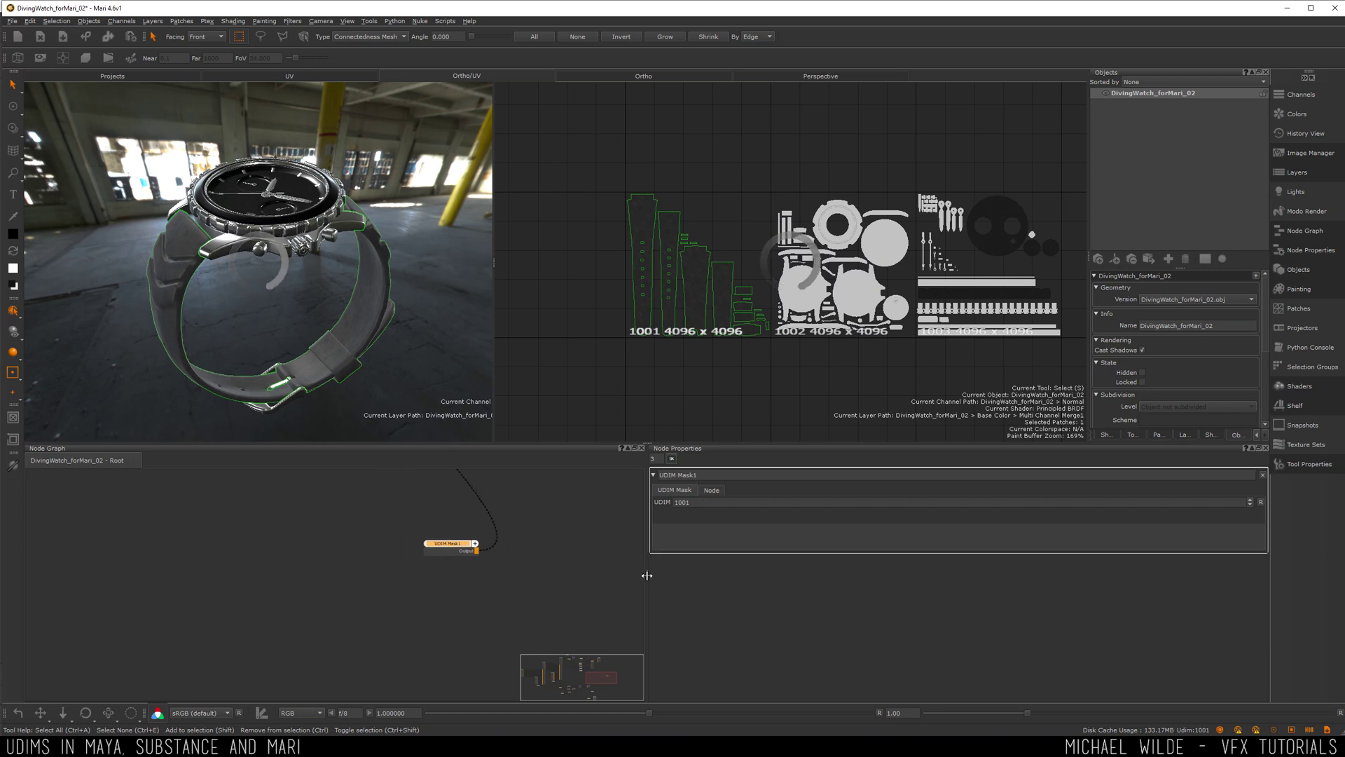
{"action": "left_click_drag", "start_coordinate": [647, 574], "coordinate": [986, 578]}
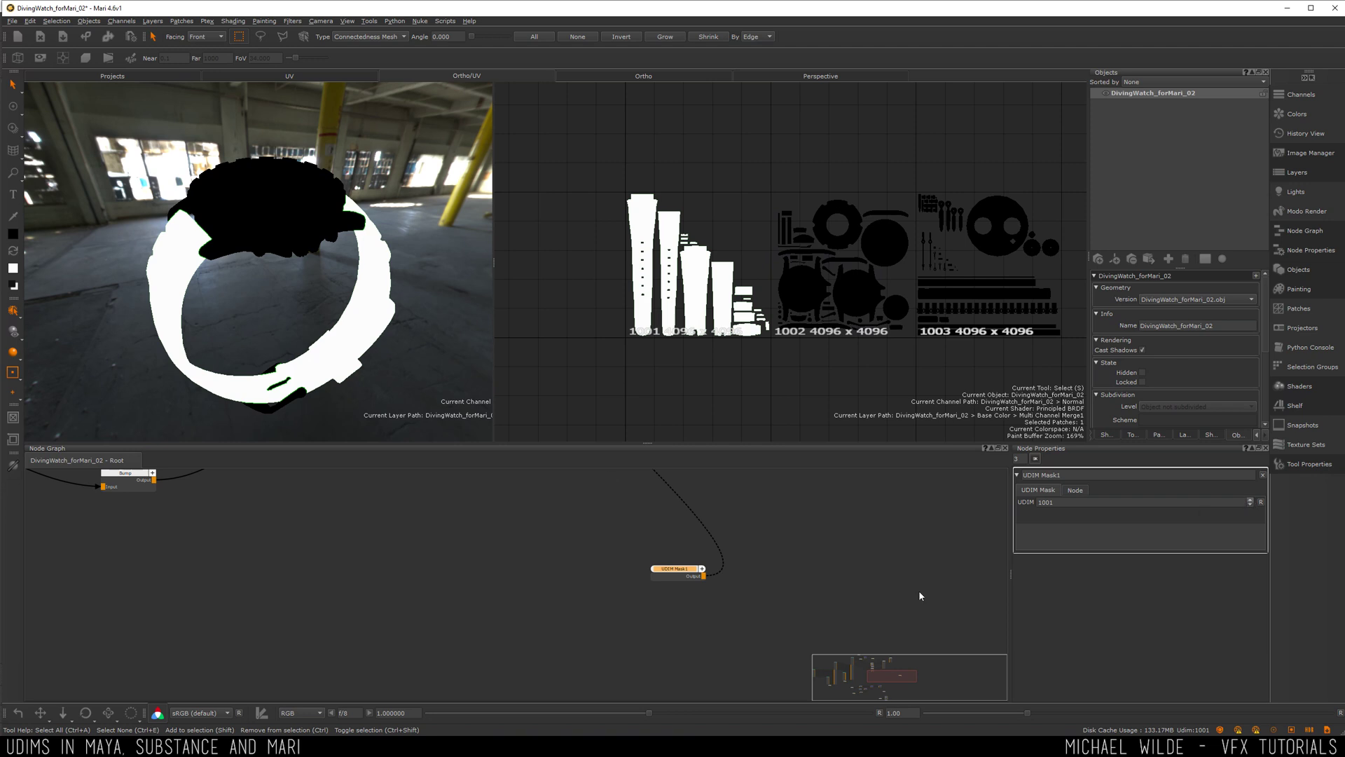
{"action": "left_click", "coordinate": [1250, 500]}
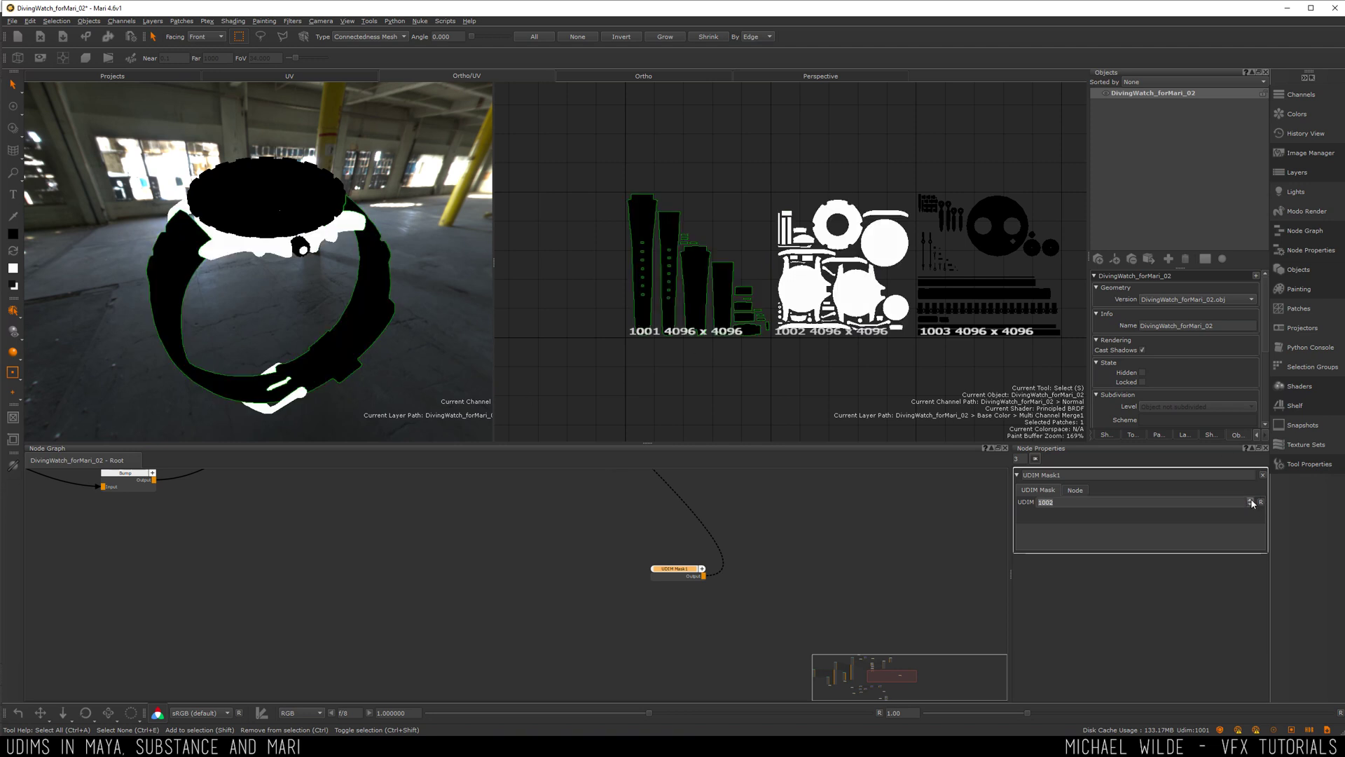
{"action": "left_click", "coordinate": [1251, 500]}
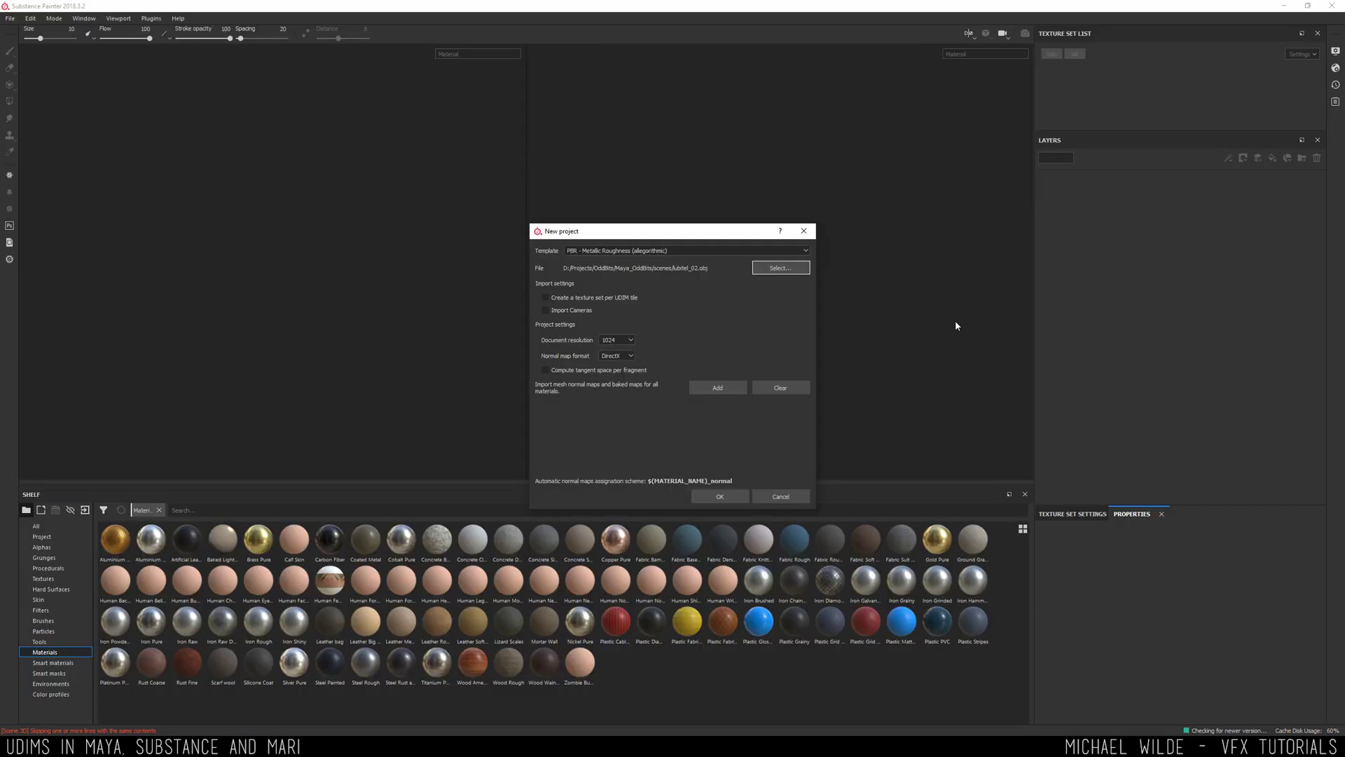
- In Substance Painter, create the project from lubitel_02.obj with a texture set per UDIM tile, and enlarge the texture set list
{"action": "left_click", "coordinate": [599, 300]}
{"action": "left_click", "coordinate": [719, 496]}
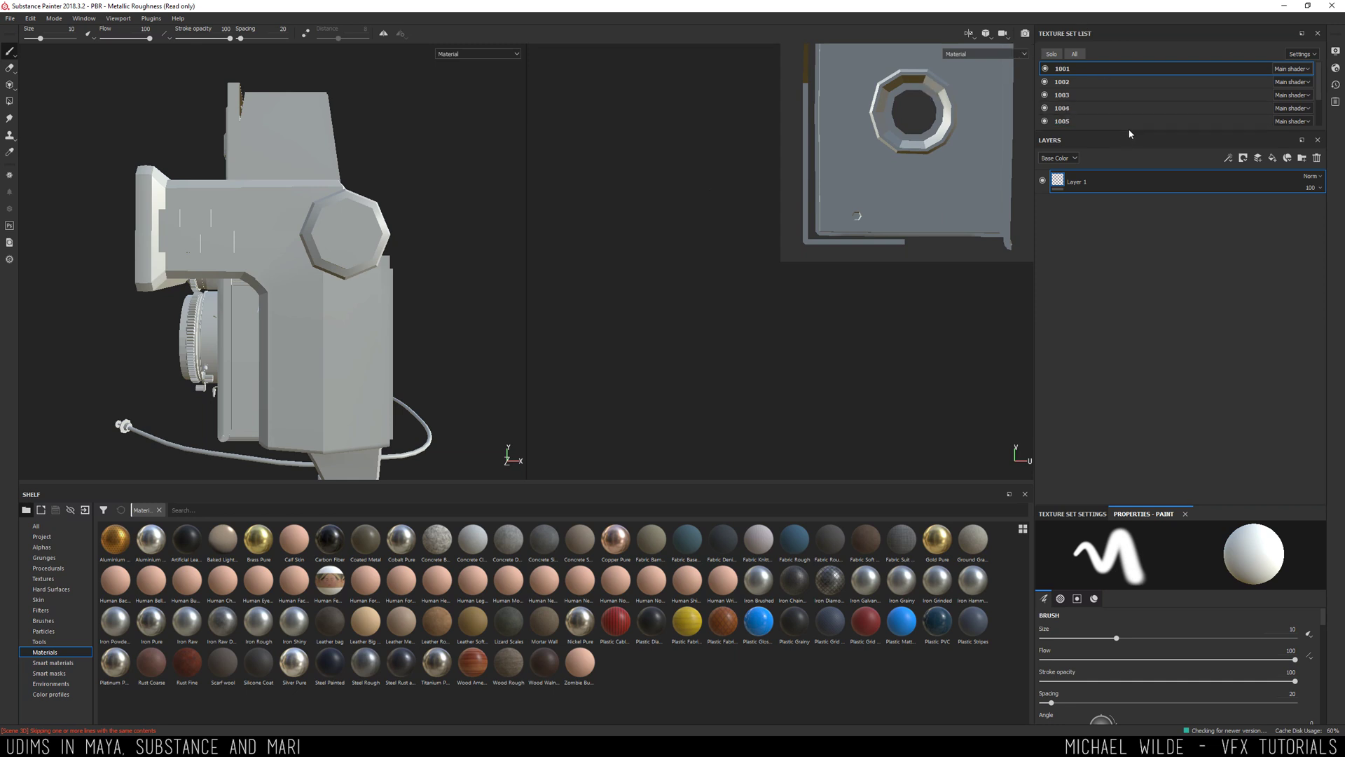
{"action": "left_click_drag", "start_coordinate": [1129, 133], "coordinate": [1121, 344]}
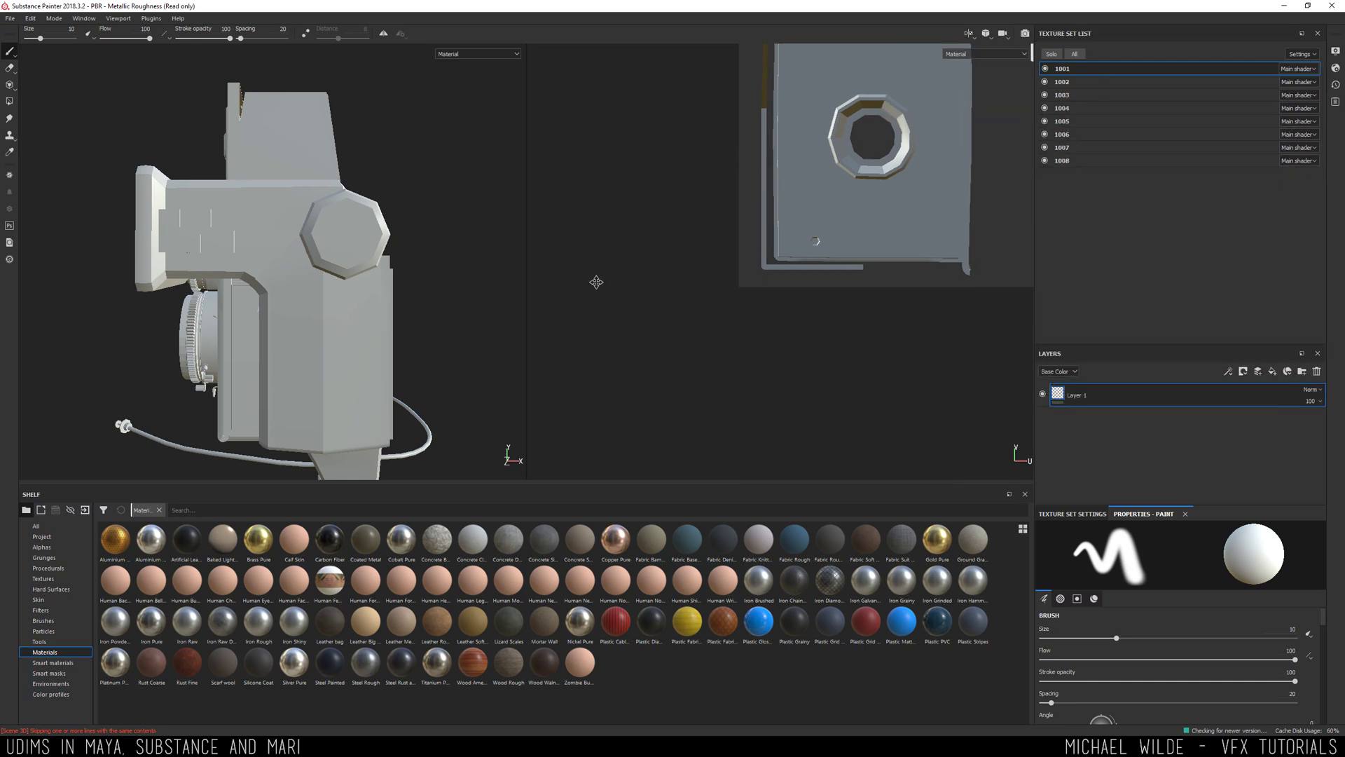
- Examine the camera's UV shells in texture sets 1002 through 1006, and return to set 1001
{"action": "scroll", "coordinate": [580, 309], "scroll_direction": "down", "scroll_amount": 5}
{"action": "scroll", "coordinate": [418, 236], "scroll_direction": "up", "scroll_amount": 3}
{"action": "left_click_drag", "start_coordinate": [419, 237], "coordinate": [518, 245], "text": "alt"}
{"action": "scroll", "coordinate": [225, 264], "scroll_direction": "down", "scroll_amount": 1}
{"action": "scroll", "coordinate": [352, 291], "scroll_direction": "down", "scroll_amount": 1}
{"action": "middle_click_drag", "start_coordinate": [353, 292], "coordinate": [366, 286], "text": "alt"}
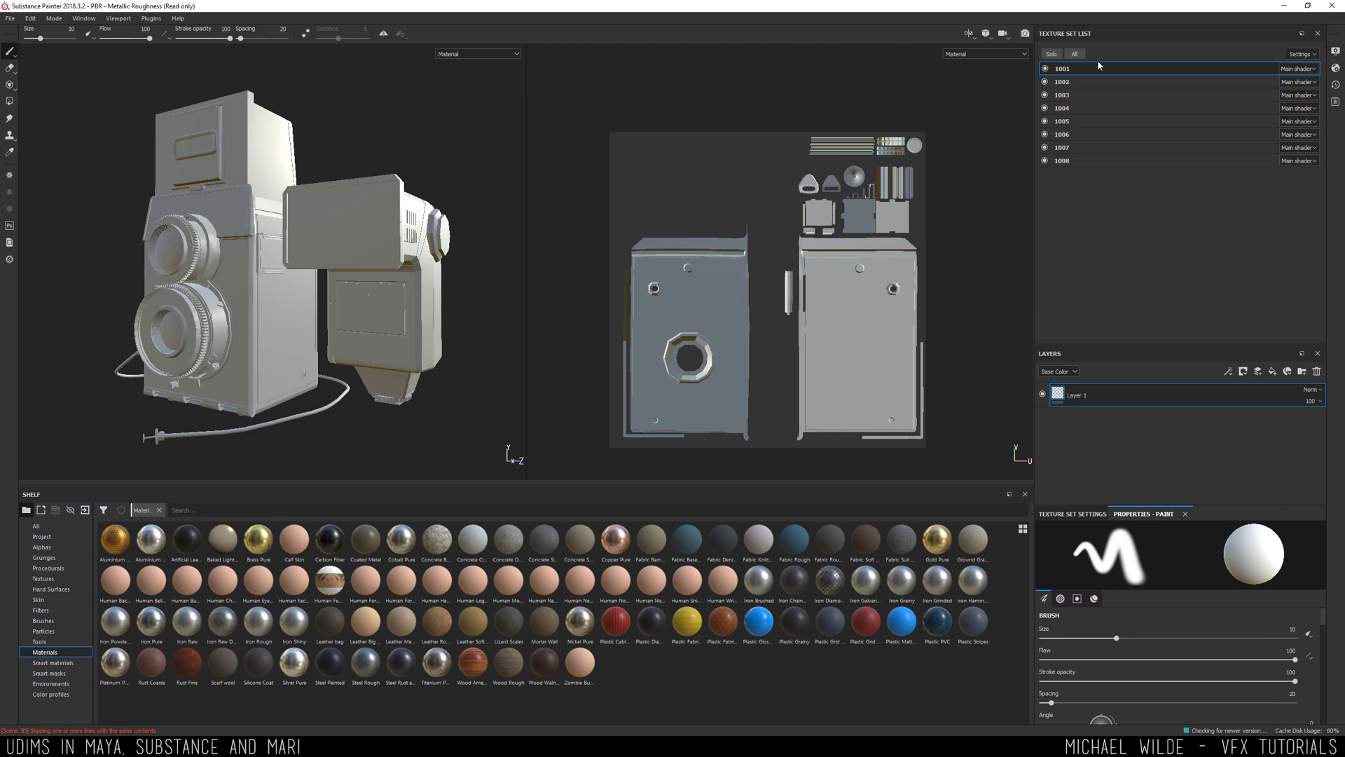
{"action": "left_click", "coordinate": [1068, 81]}
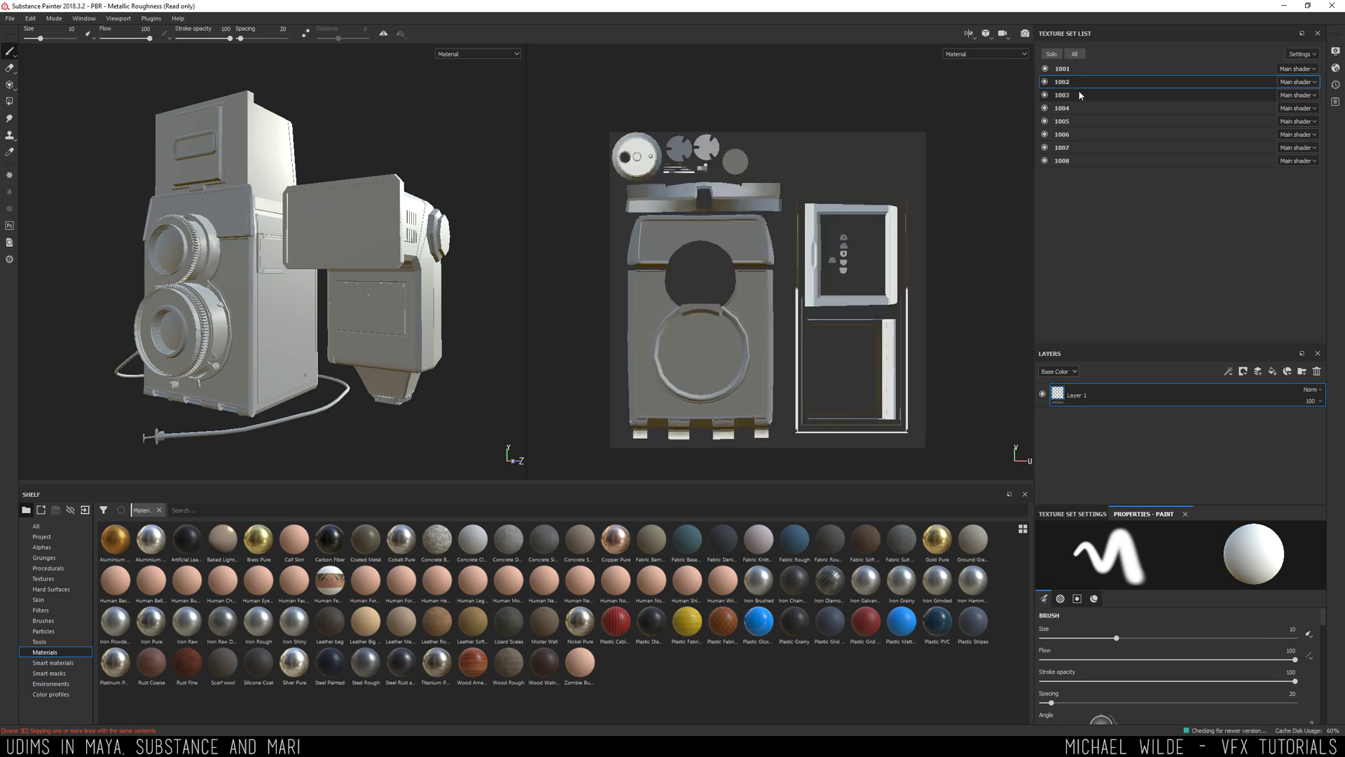
{"action": "left_click", "coordinate": [1079, 96]}
{"action": "left_click", "coordinate": [1081, 108]}
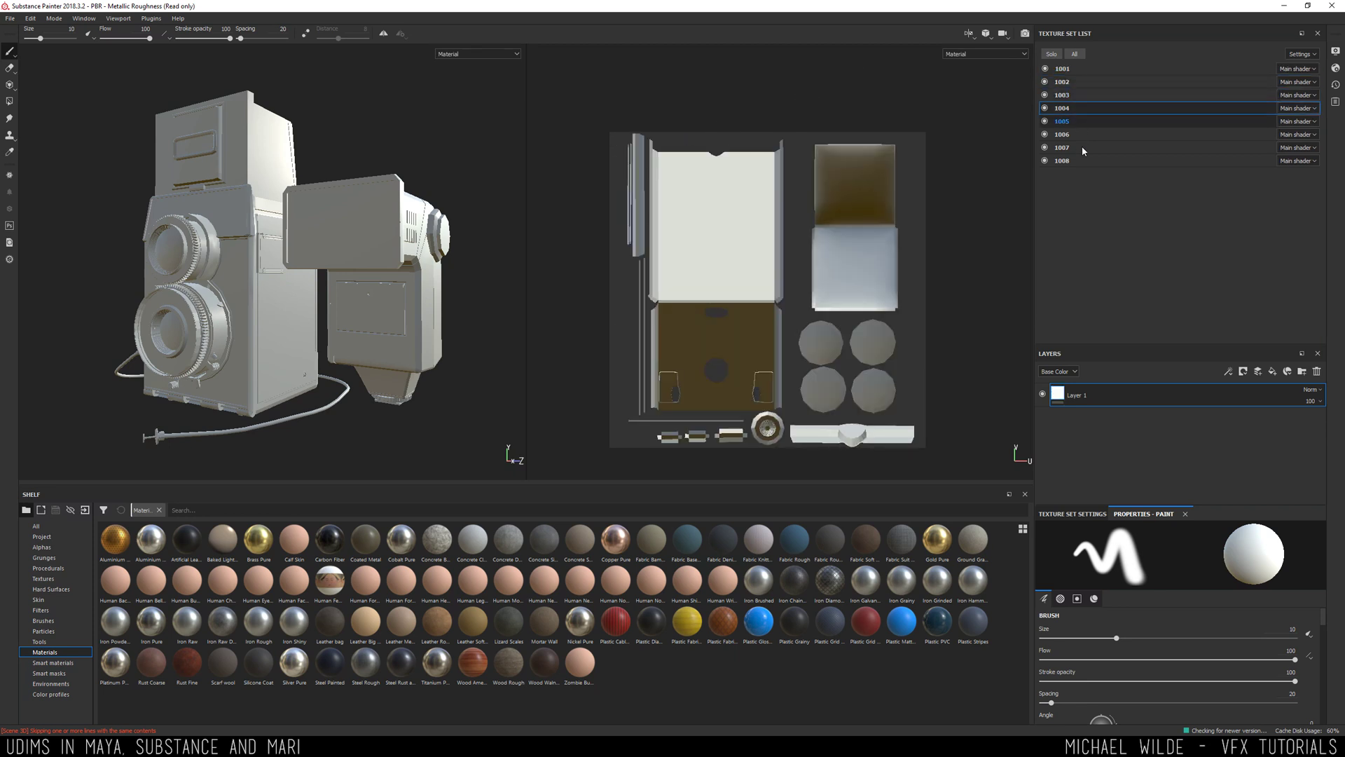
{"action": "left_click", "coordinate": [1079, 121]}
{"action": "left_click", "coordinate": [1079, 134]}
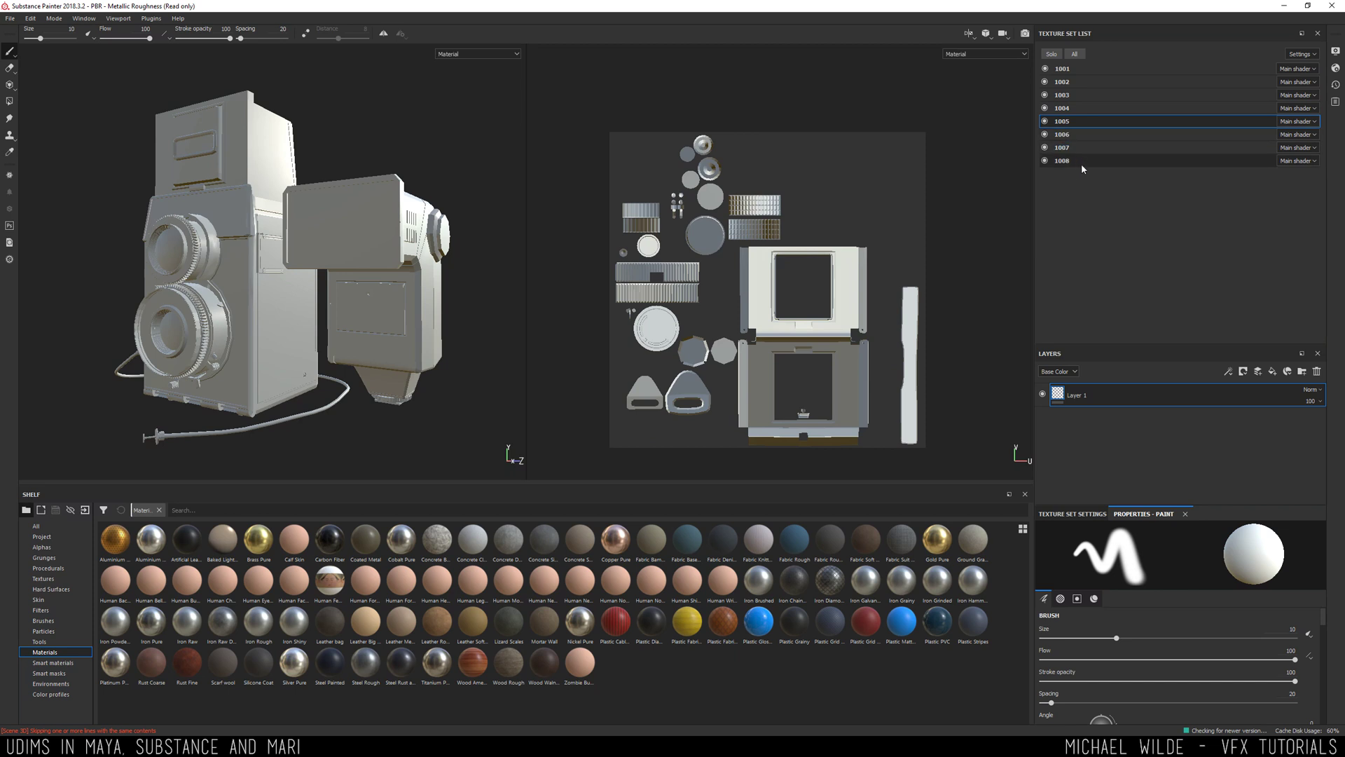
{"action": "left_click", "coordinate": [1072, 74]}
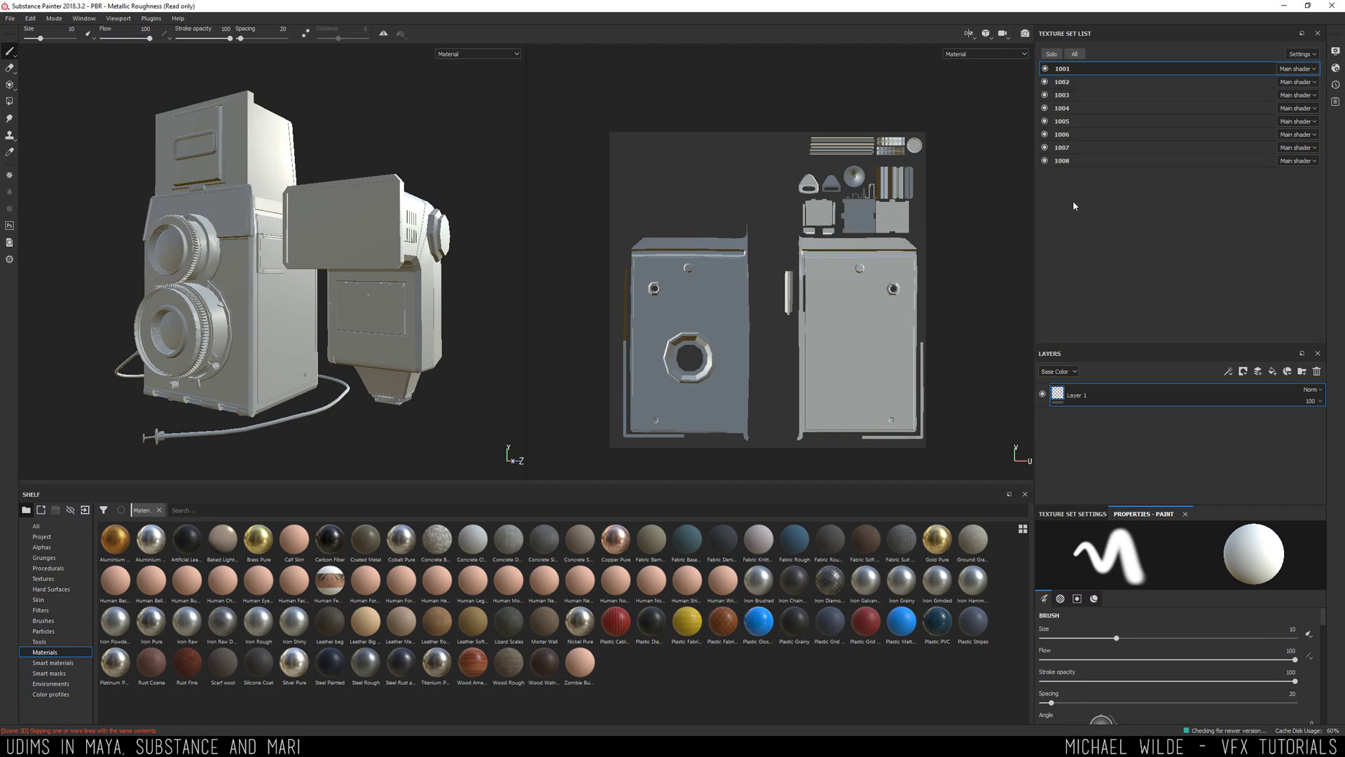
- Add the Copper Pure material as a layer on texture set 1001 and compare it with the layers of set 1002
{"action": "left_click_drag", "start_coordinate": [616, 540], "coordinate": [1085, 391]}
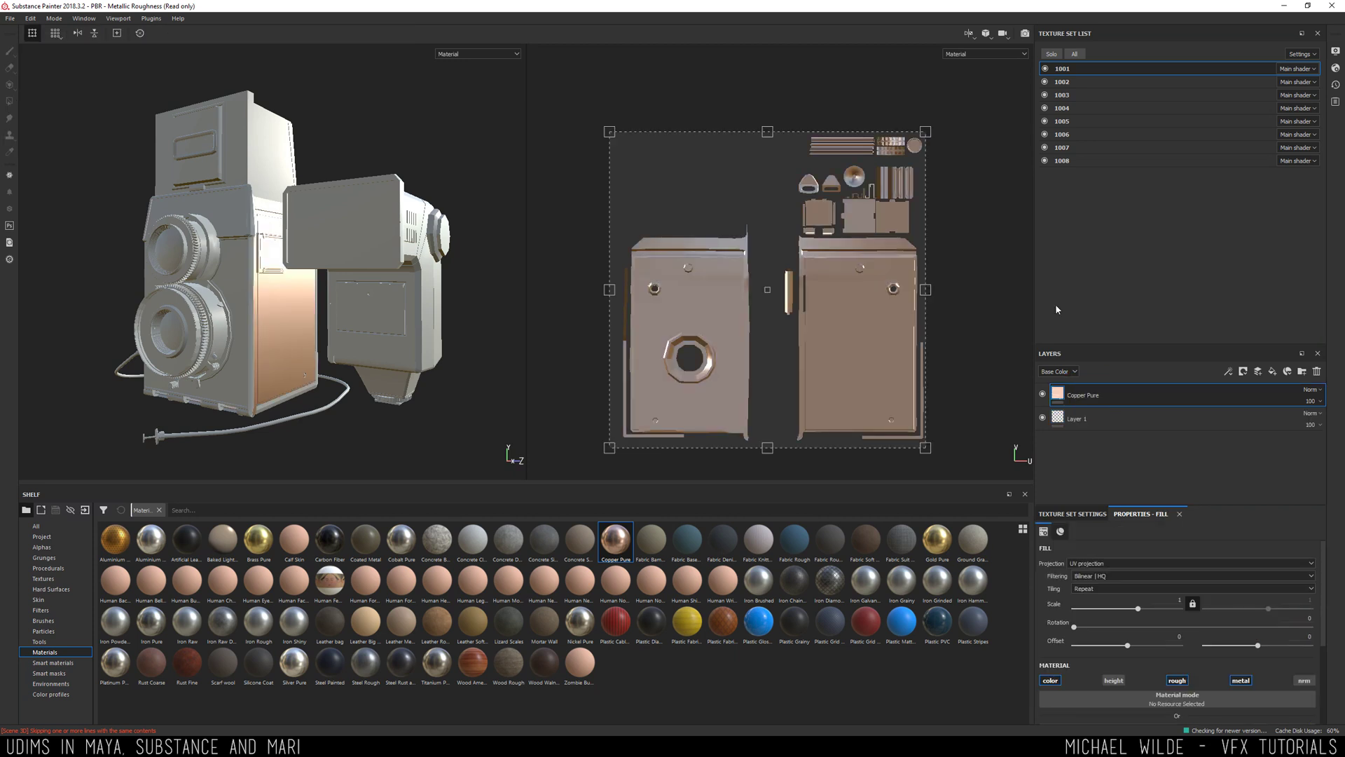
{"action": "left_click_drag", "start_coordinate": [349, 223], "coordinate": [363, 317], "text": "alt"}
{"action": "left_click", "coordinate": [1073, 82]}
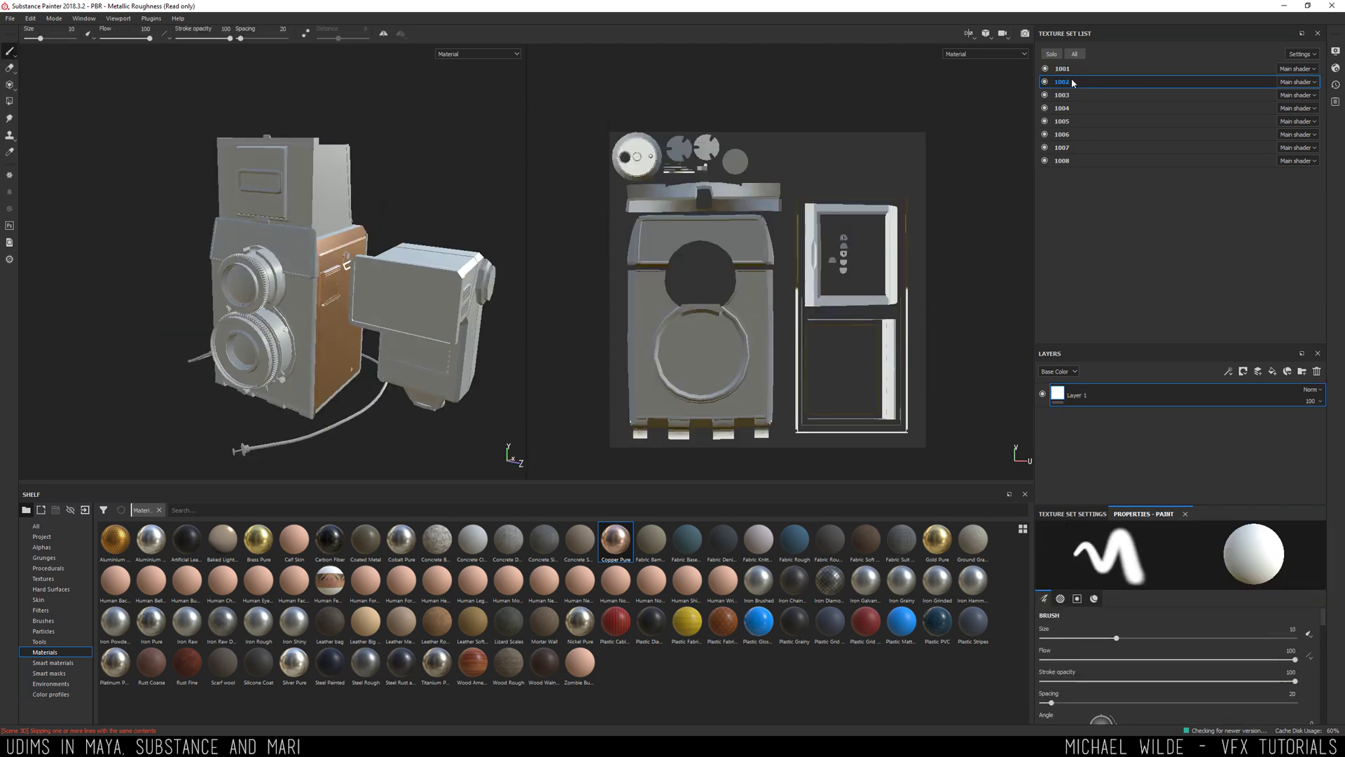
{"action": "left_click", "coordinate": [1079, 69]}
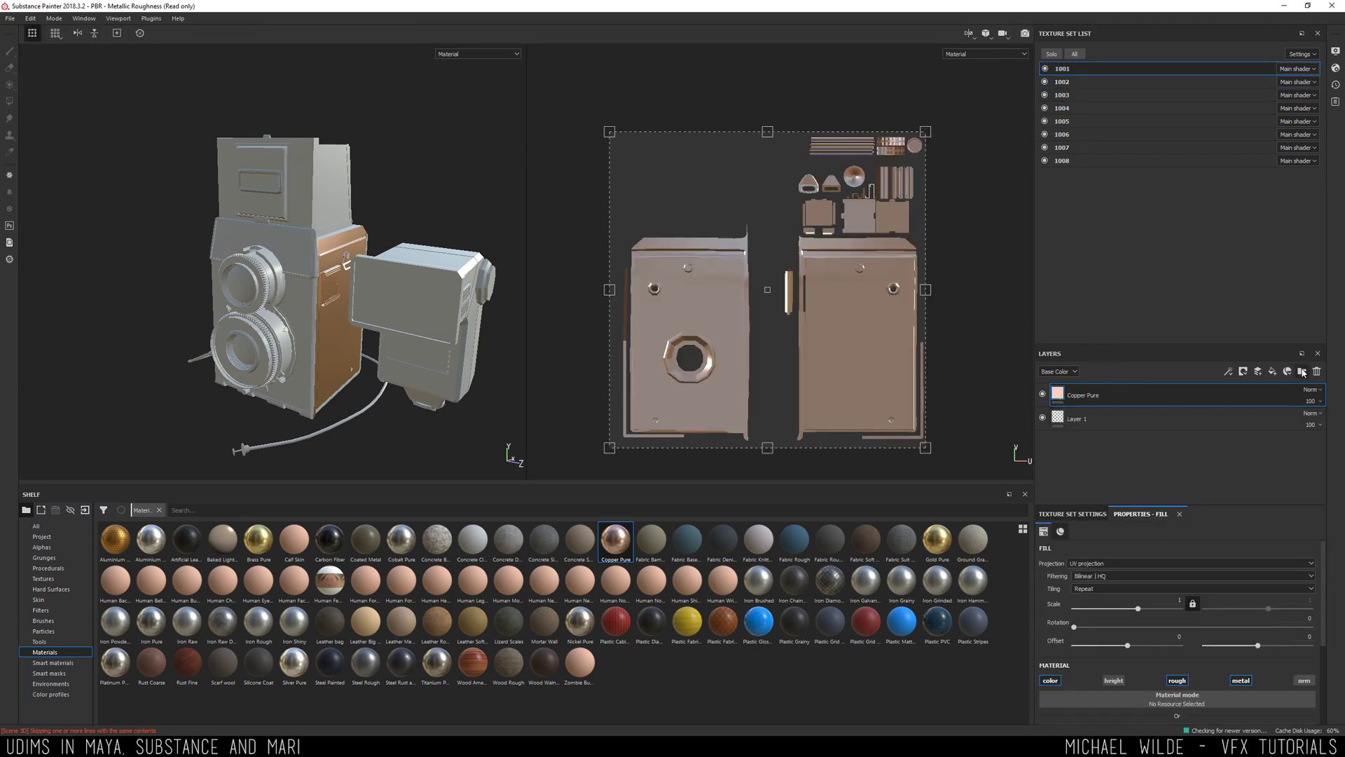
- Put the Copper Pure layer into a new folder and instantiate that folder across texture sets 1002 to 1008
{"action": "left_click", "coordinate": [1303, 370]}
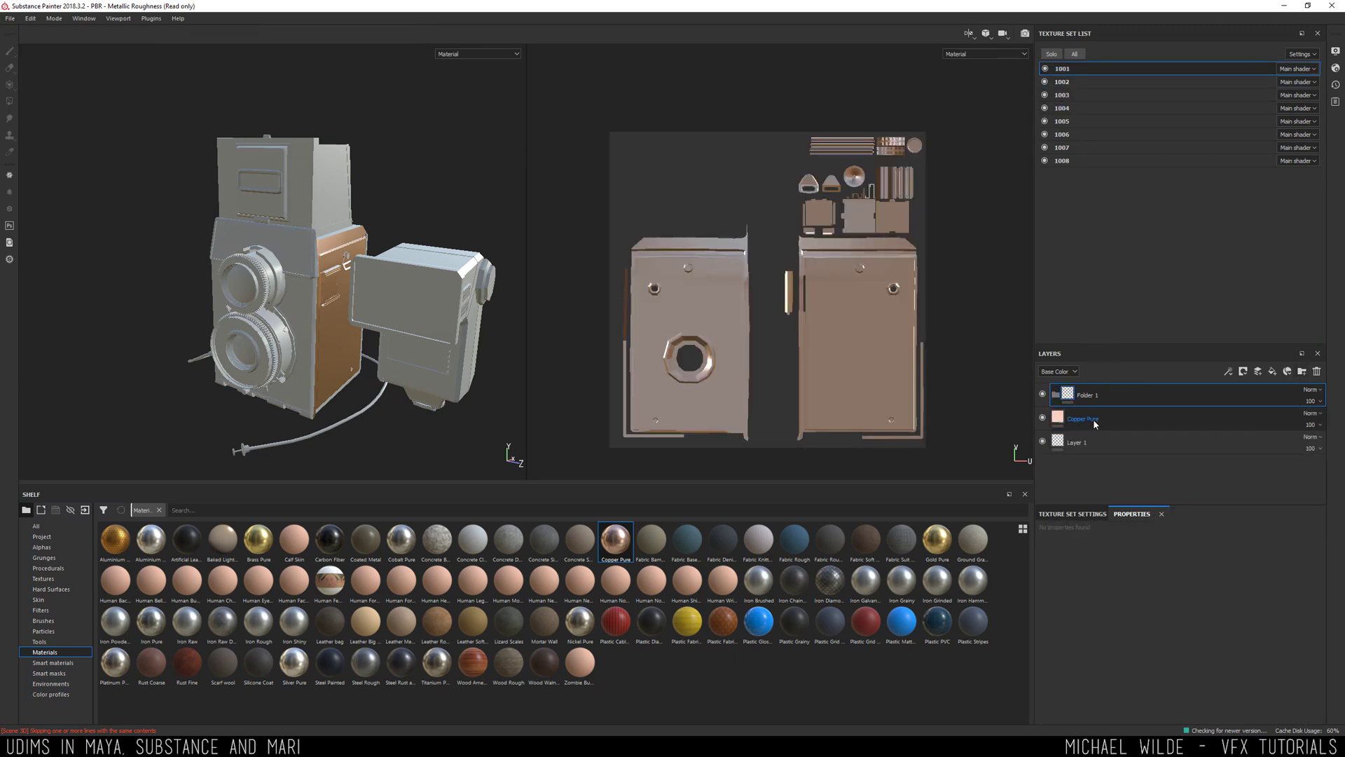
{"action": "left_click_drag", "start_coordinate": [1071, 422], "coordinate": [1093, 396]}
{"action": "right_click", "coordinate": [1091, 396]}
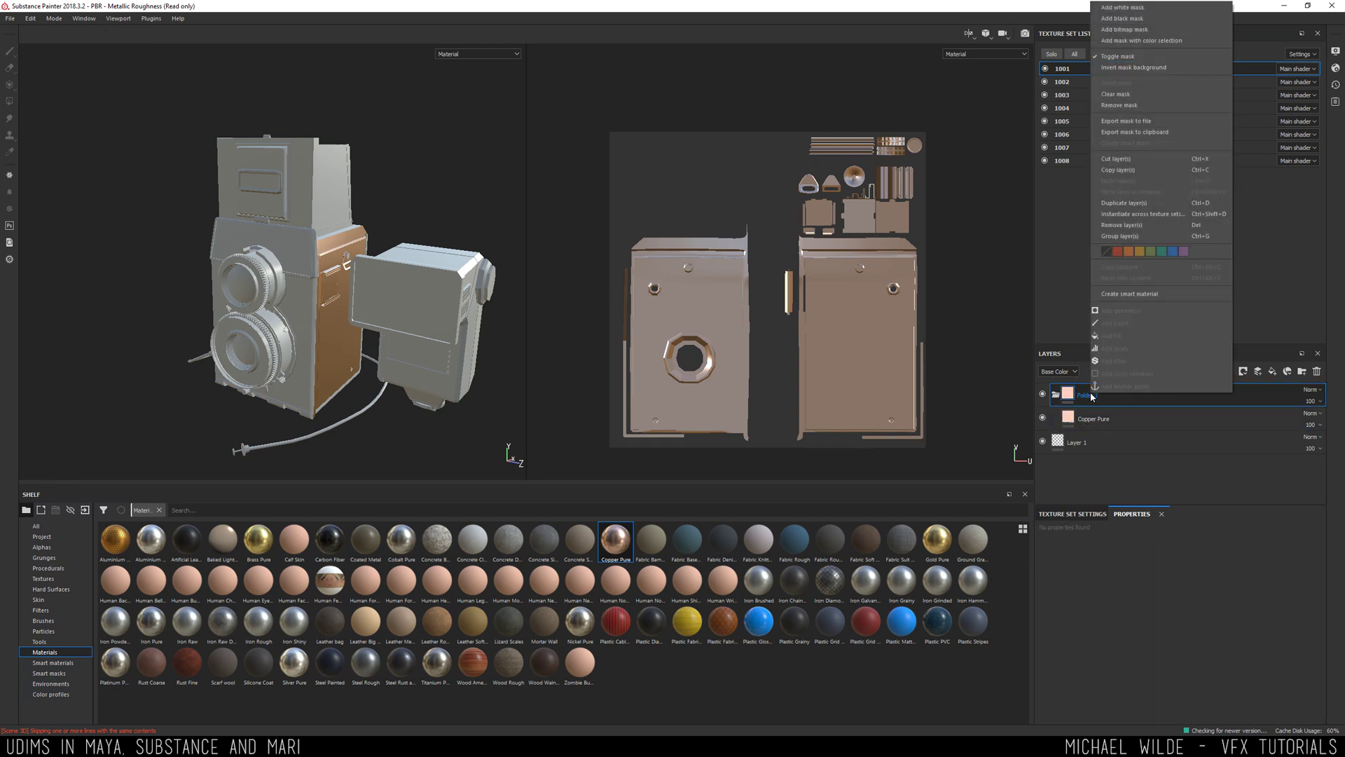
{"action": "left_click", "coordinate": [1131, 217]}
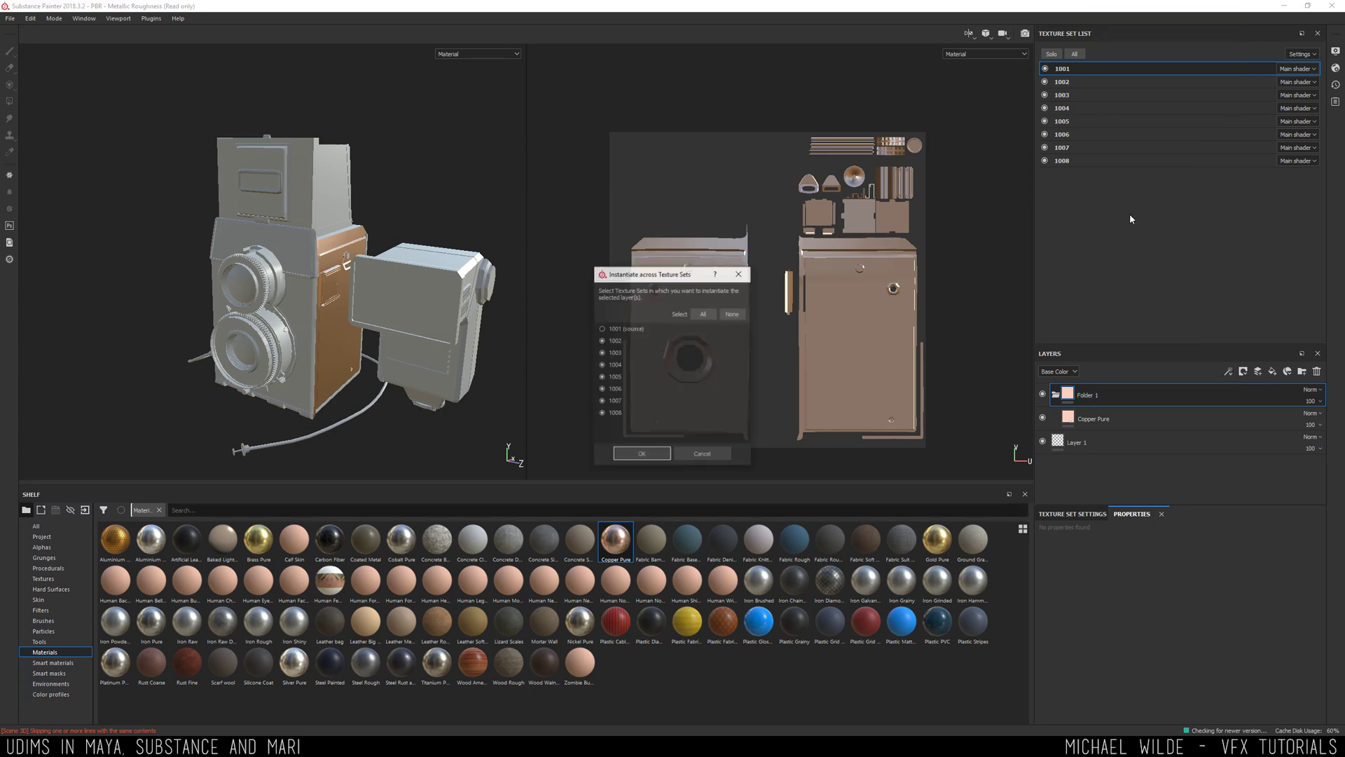
{"action": "left_click", "coordinate": [642, 455]}
{"action": "left_click_drag", "start_coordinate": [162, 235], "coordinate": [343, 277], "text": "alt"}
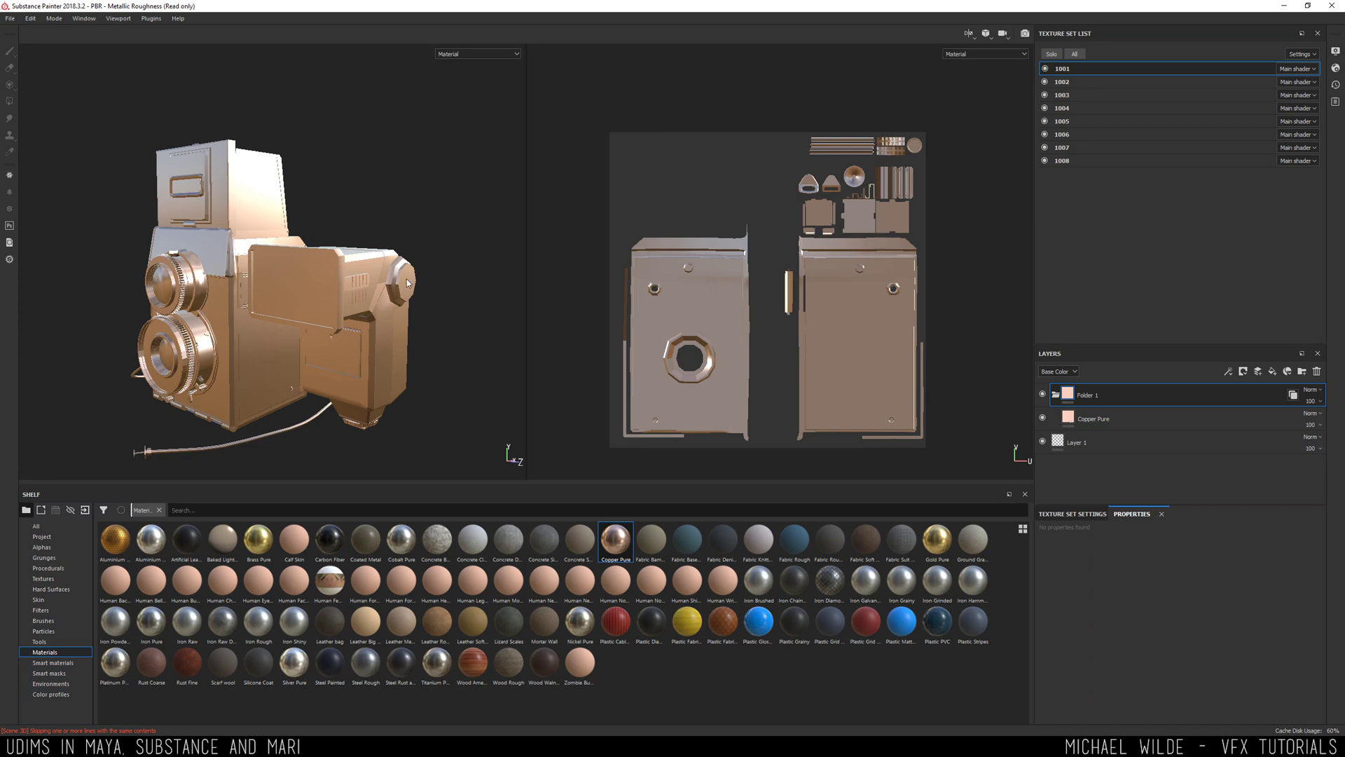
{"action": "left_click_drag", "start_coordinate": [405, 281], "coordinate": [308, 273], "text": "alt"}
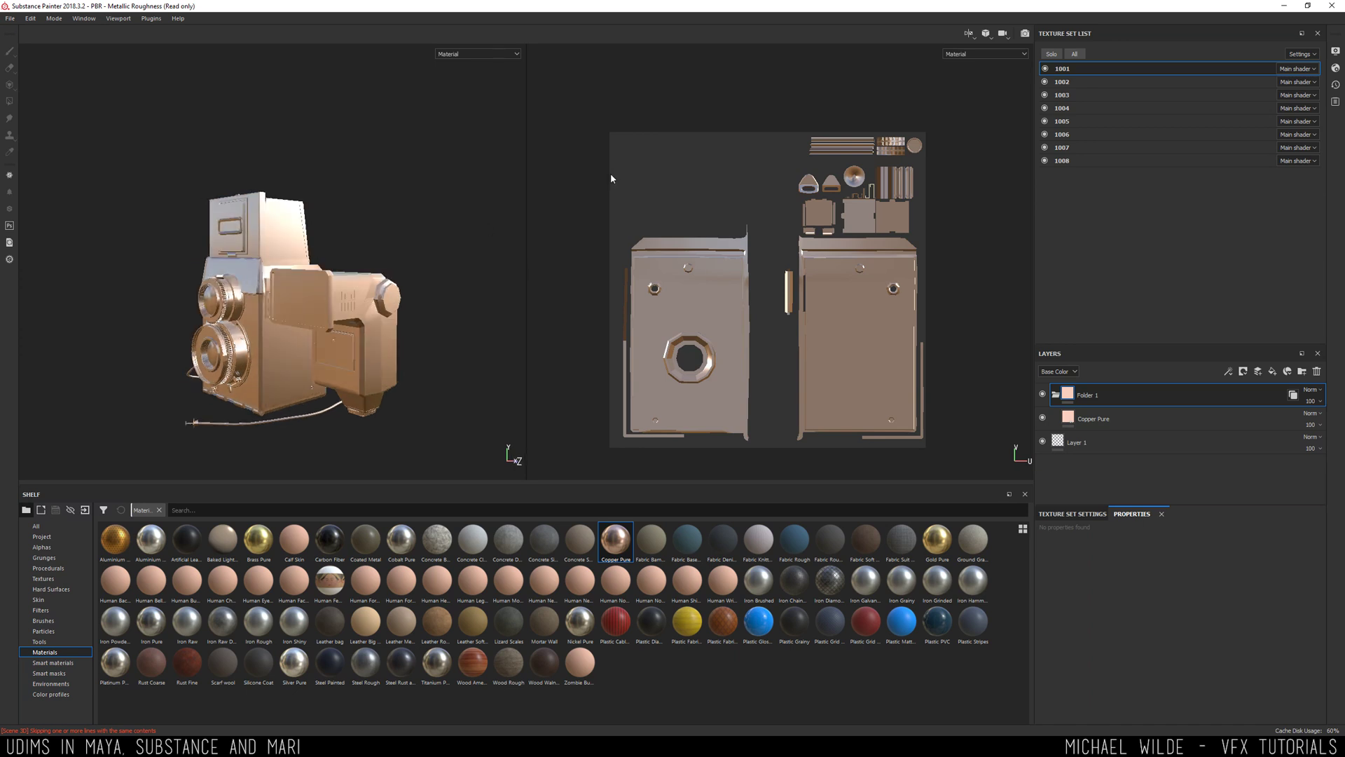
{"action": "key", "text": "Delete"}
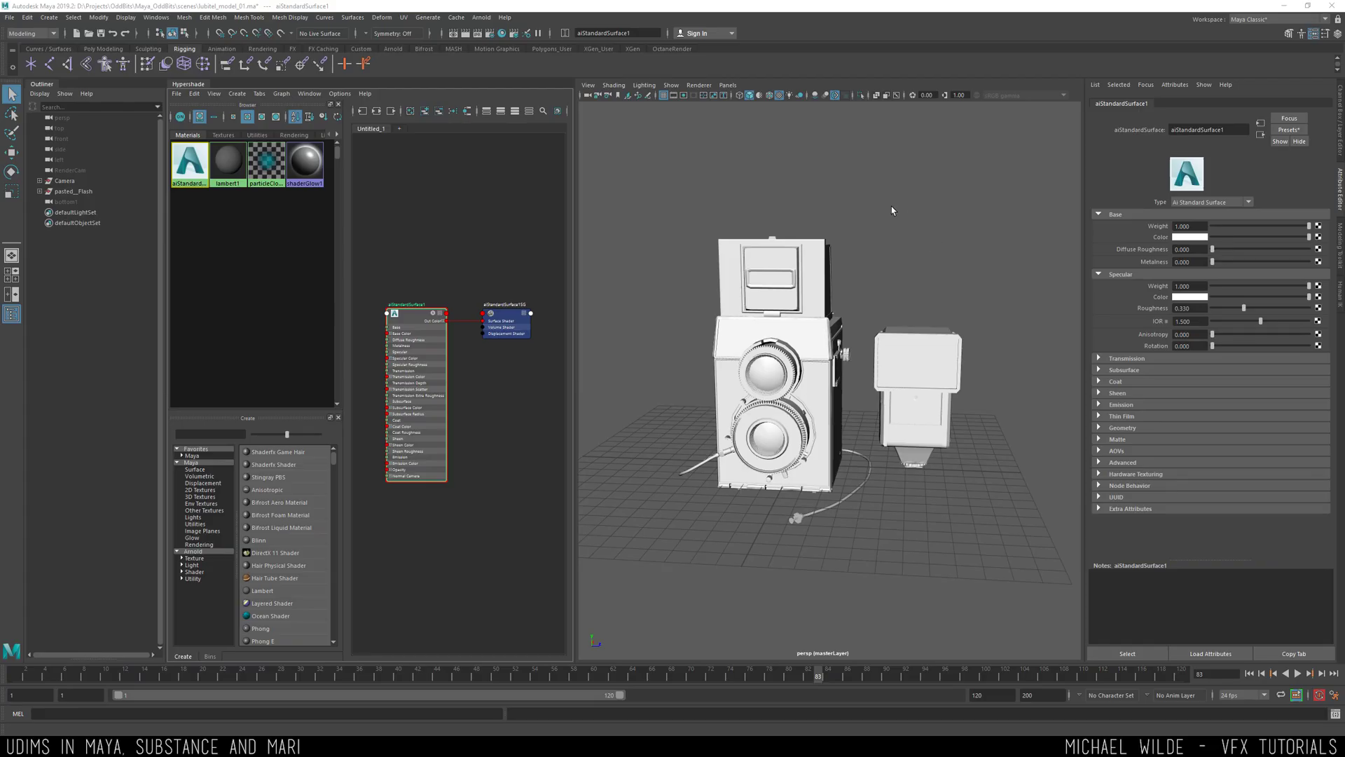
- In Maya, connect a new File texture to aiStandardSurface1's base color and set its filter type to Off
{"action": "scroll", "coordinate": [412, 313], "scroll_direction": "up", "scroll_amount": 1}
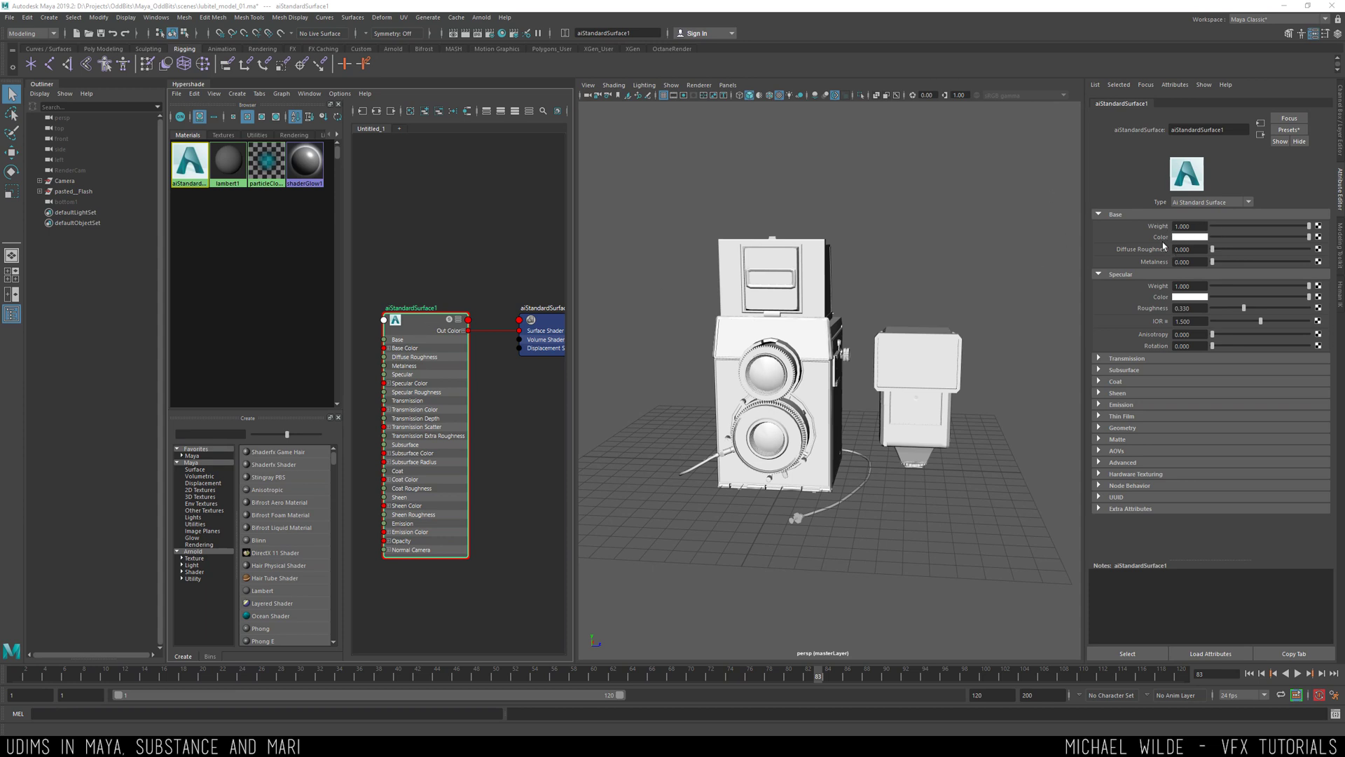
{"action": "left_click", "coordinate": [1320, 236]}
{"action": "left_click", "coordinate": [556, 341]}
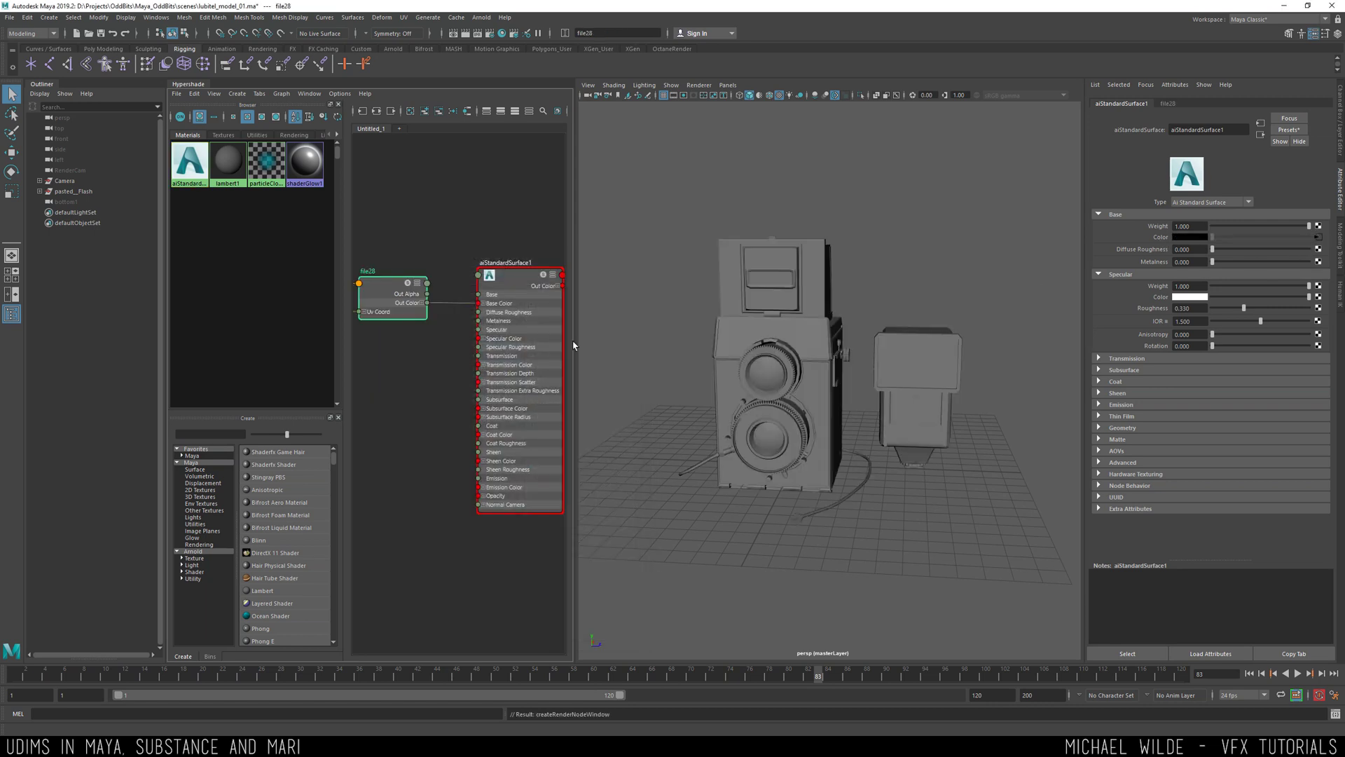
{"action": "left_click", "coordinate": [1197, 211]}
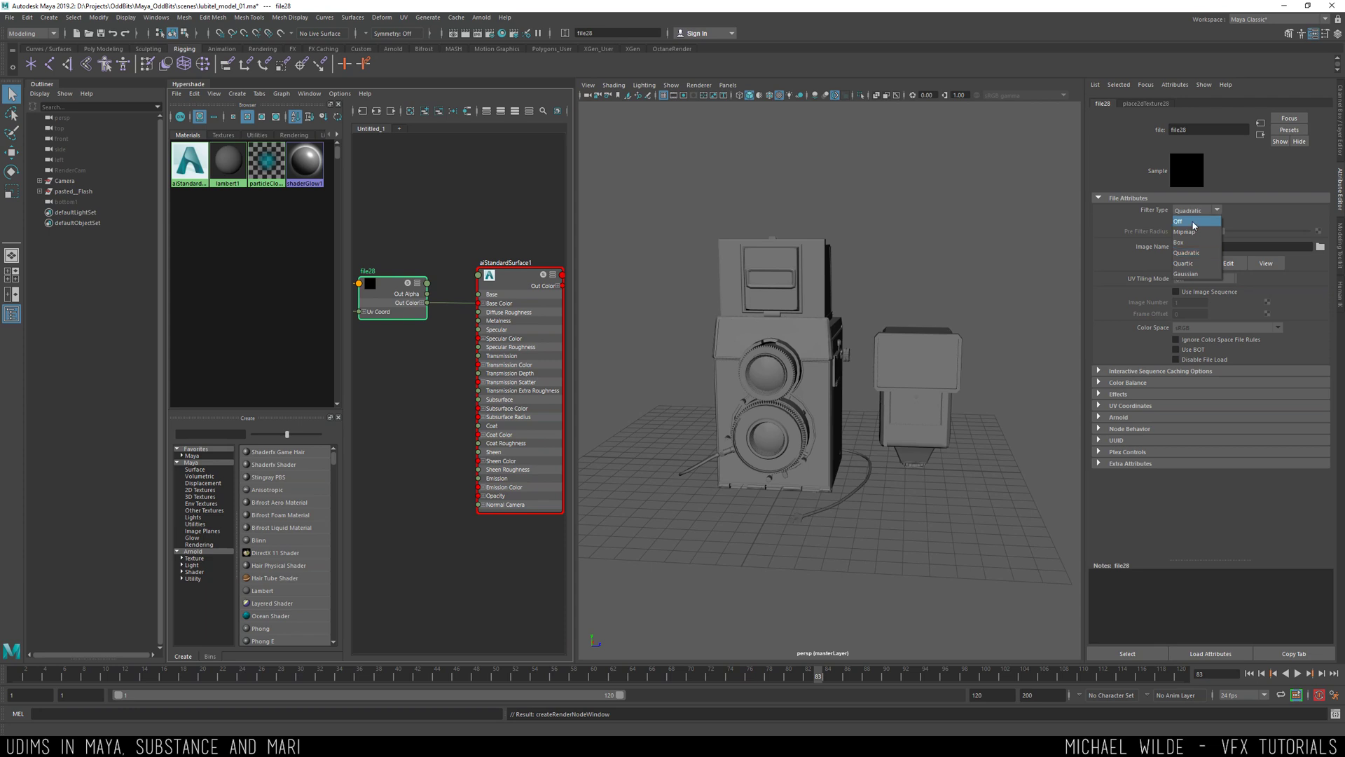
{"action": "left_click", "coordinate": [1193, 225]}
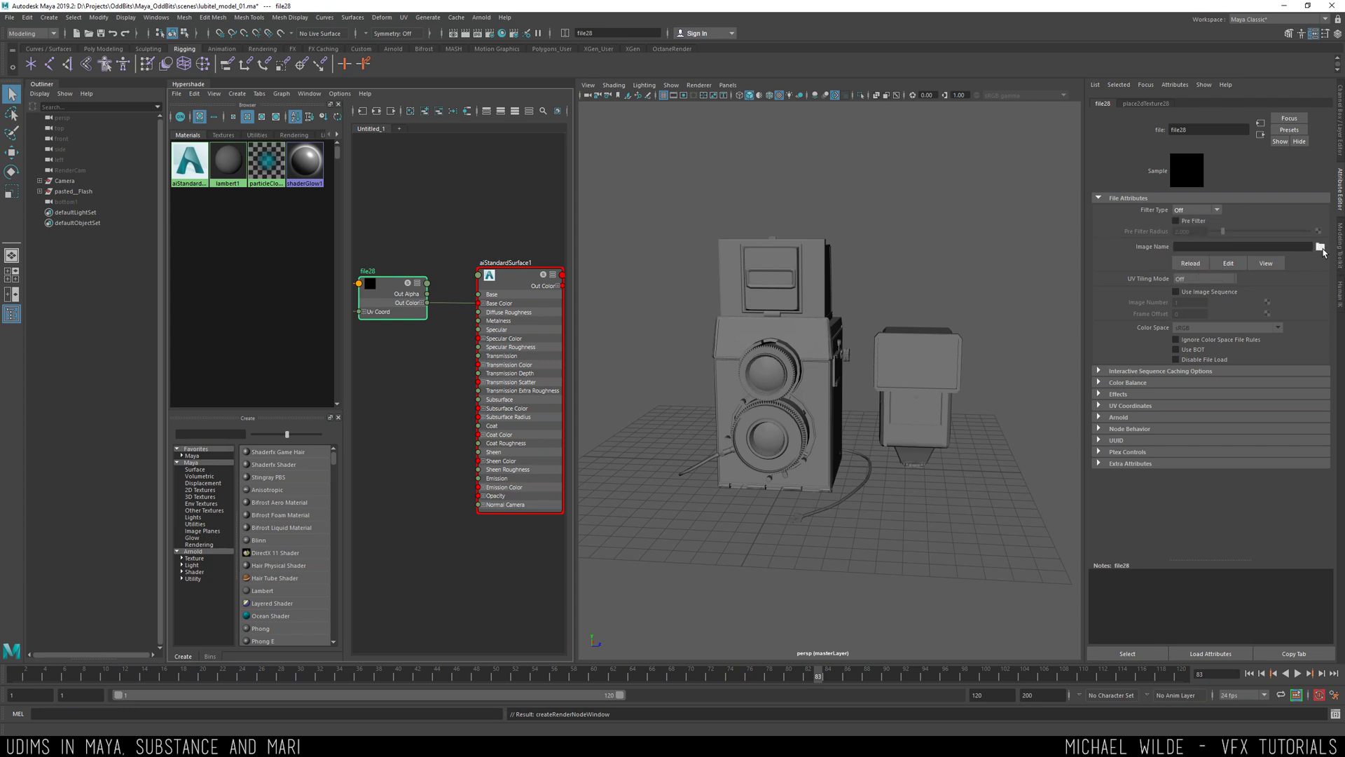
- Load Base Color_02.1001.exr into the file texture and set its UV tiling mode to UDIM (Mari)
{"action": "left_click", "coordinate": [1321, 247]}
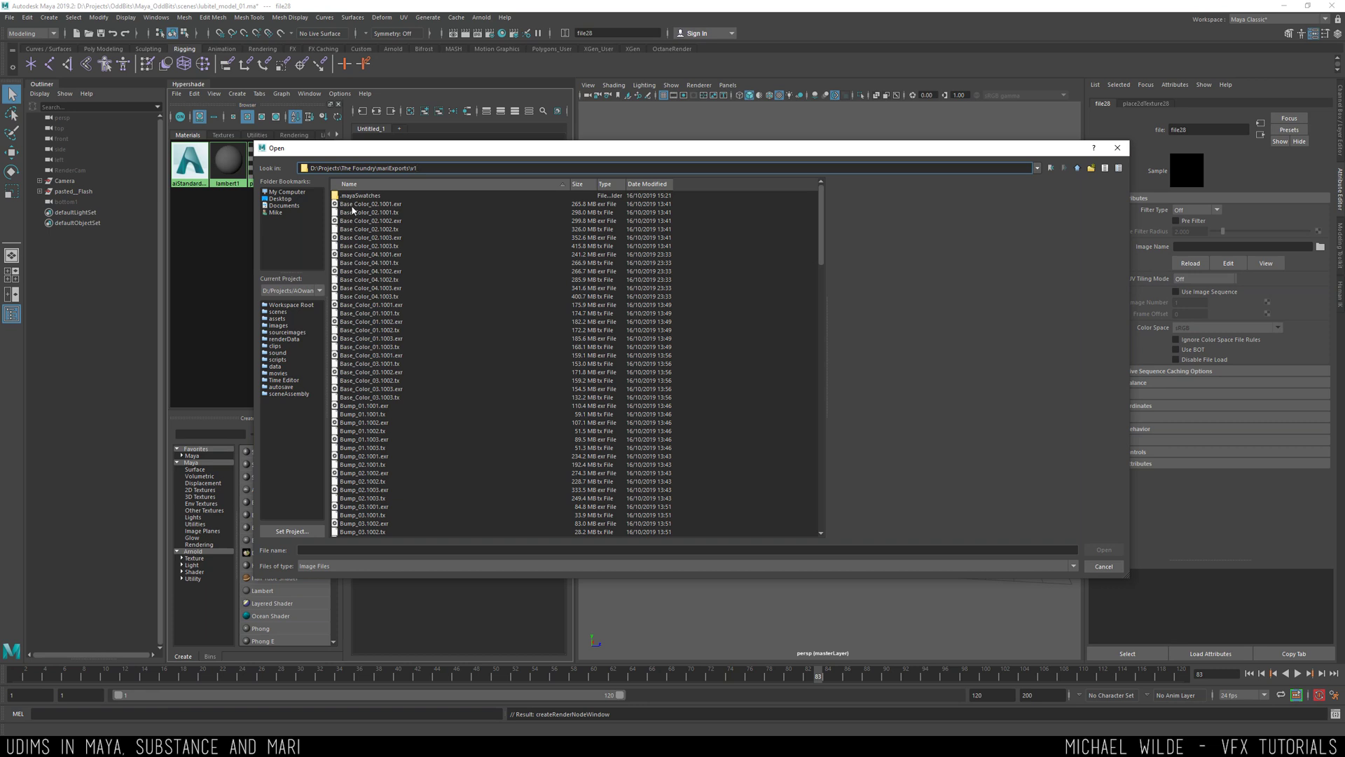
{"action": "left_click", "coordinate": [353, 205]}
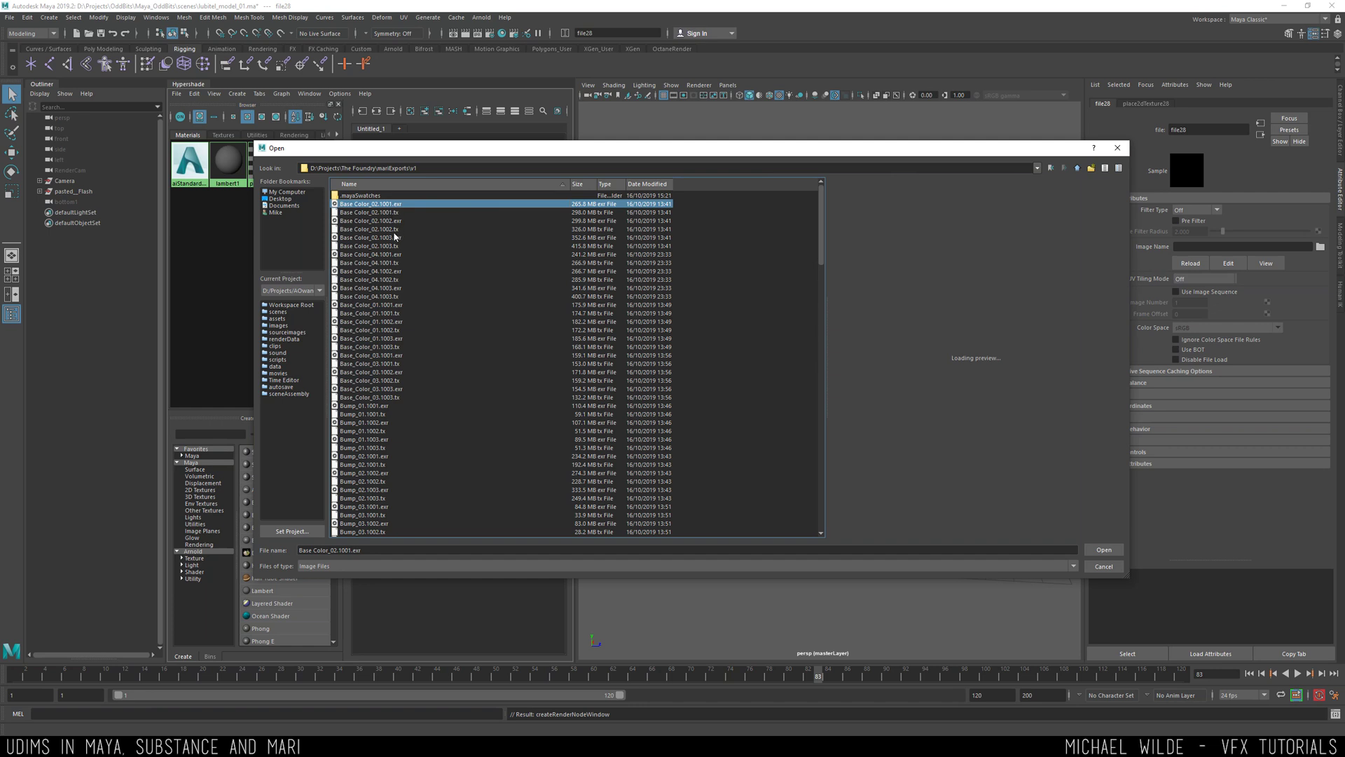
{"action": "left_click", "coordinate": [1113, 552]}
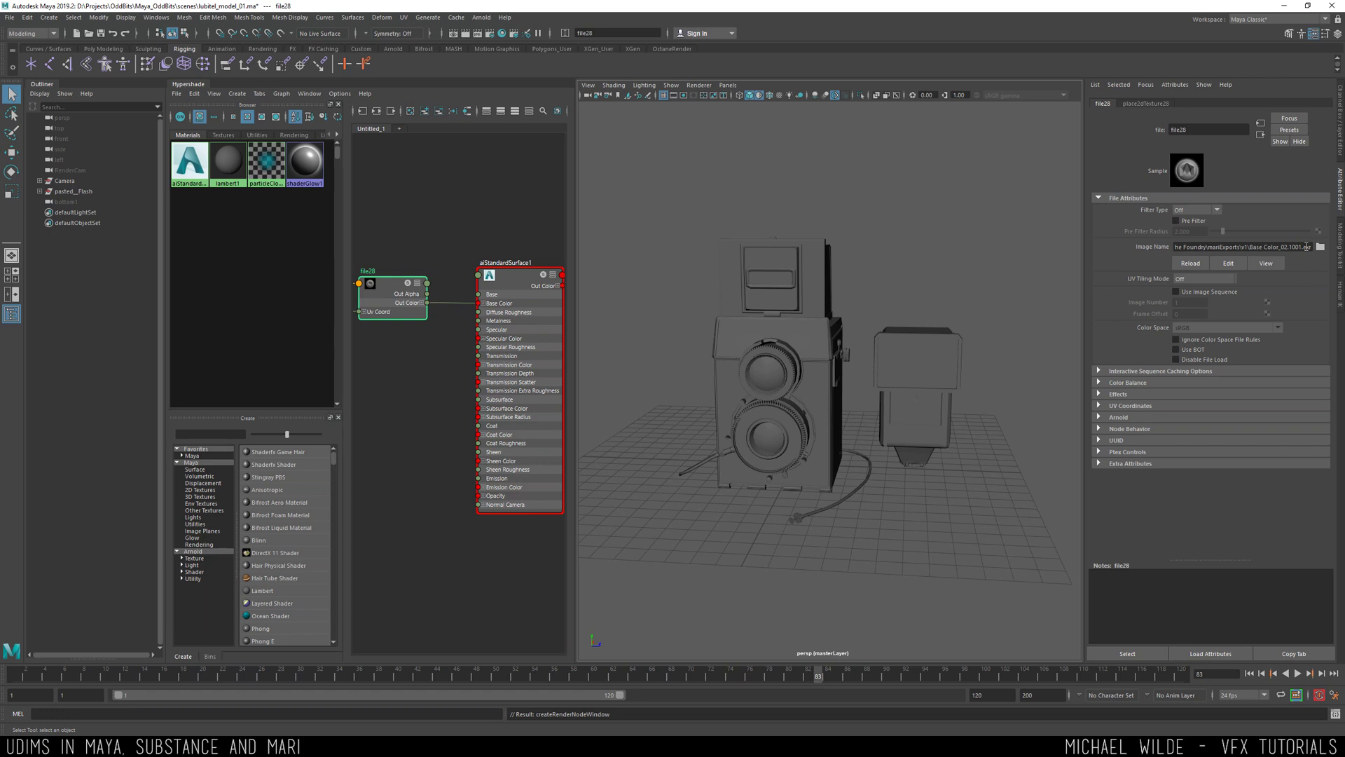
{"action": "left_click", "coordinate": [1191, 279]}
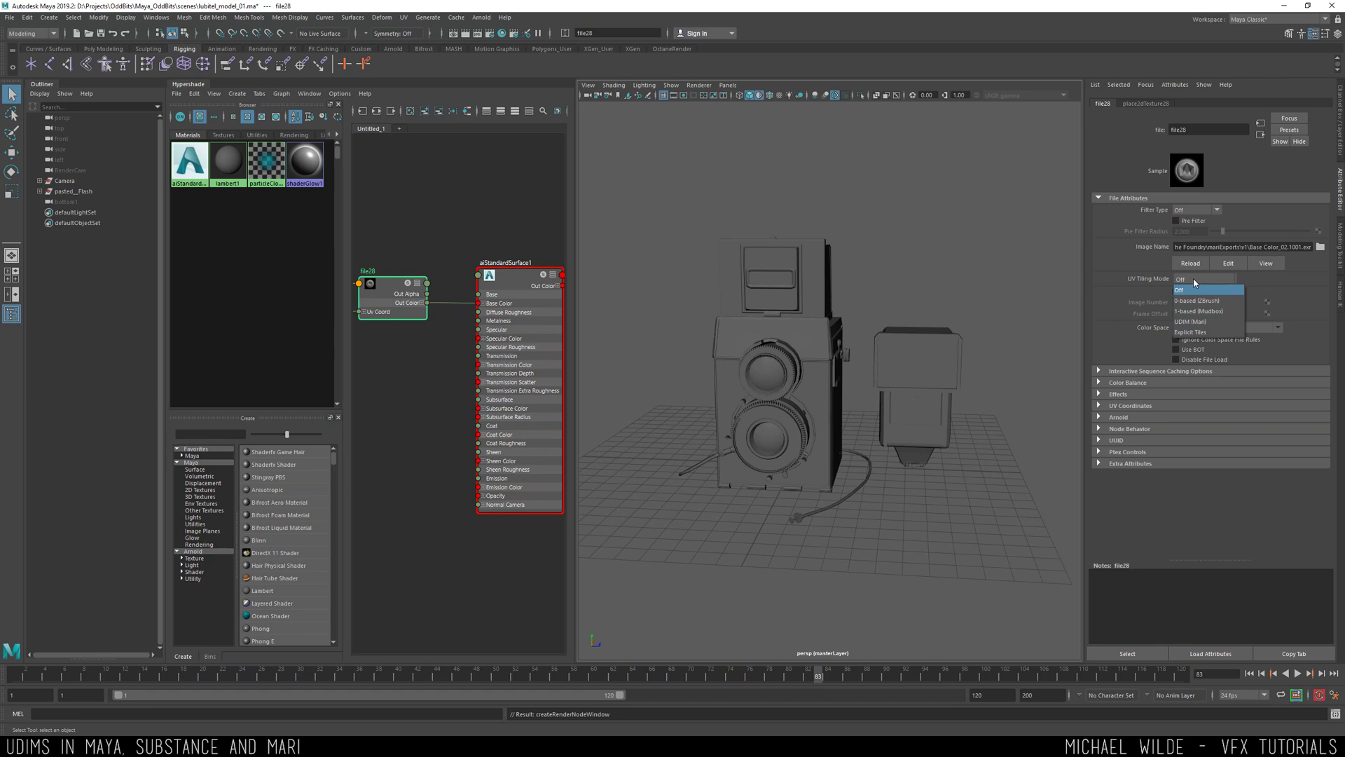
{"action": "left_click", "coordinate": [1203, 324]}
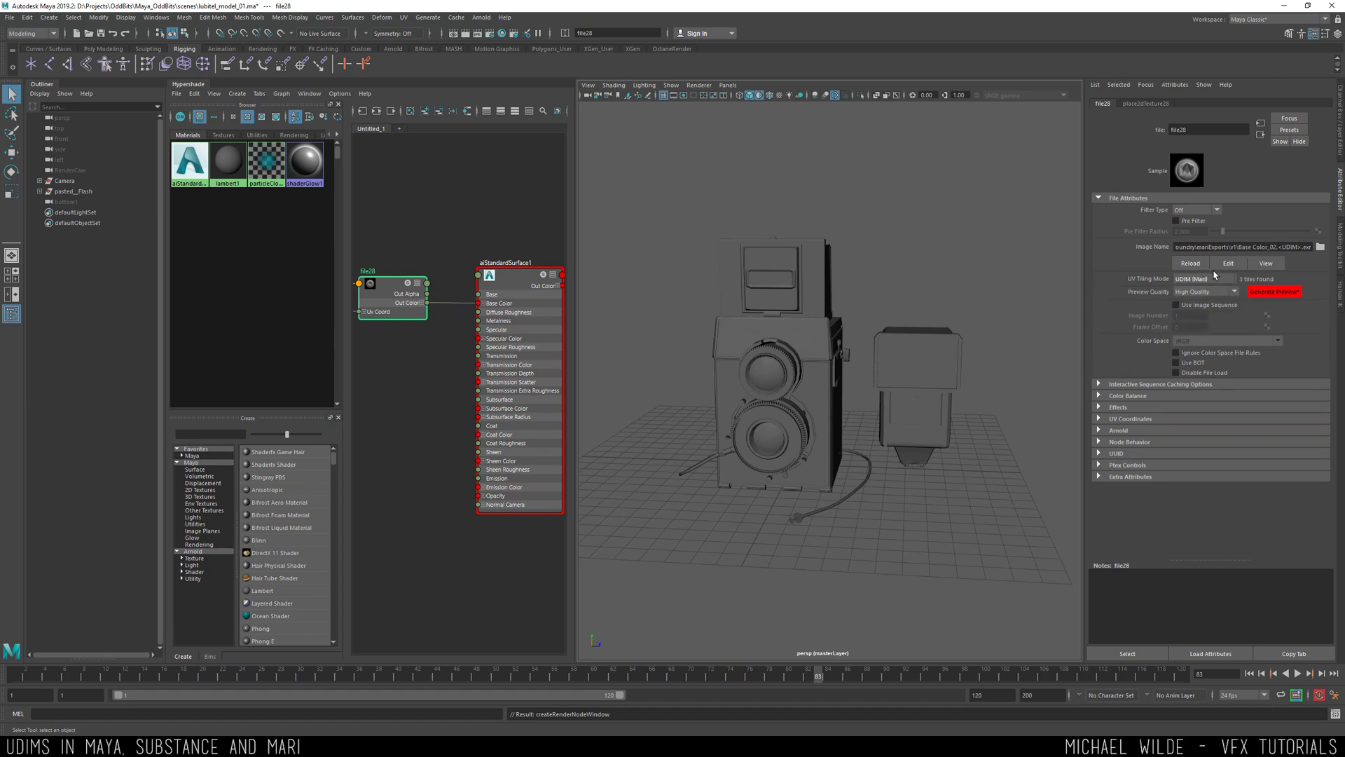